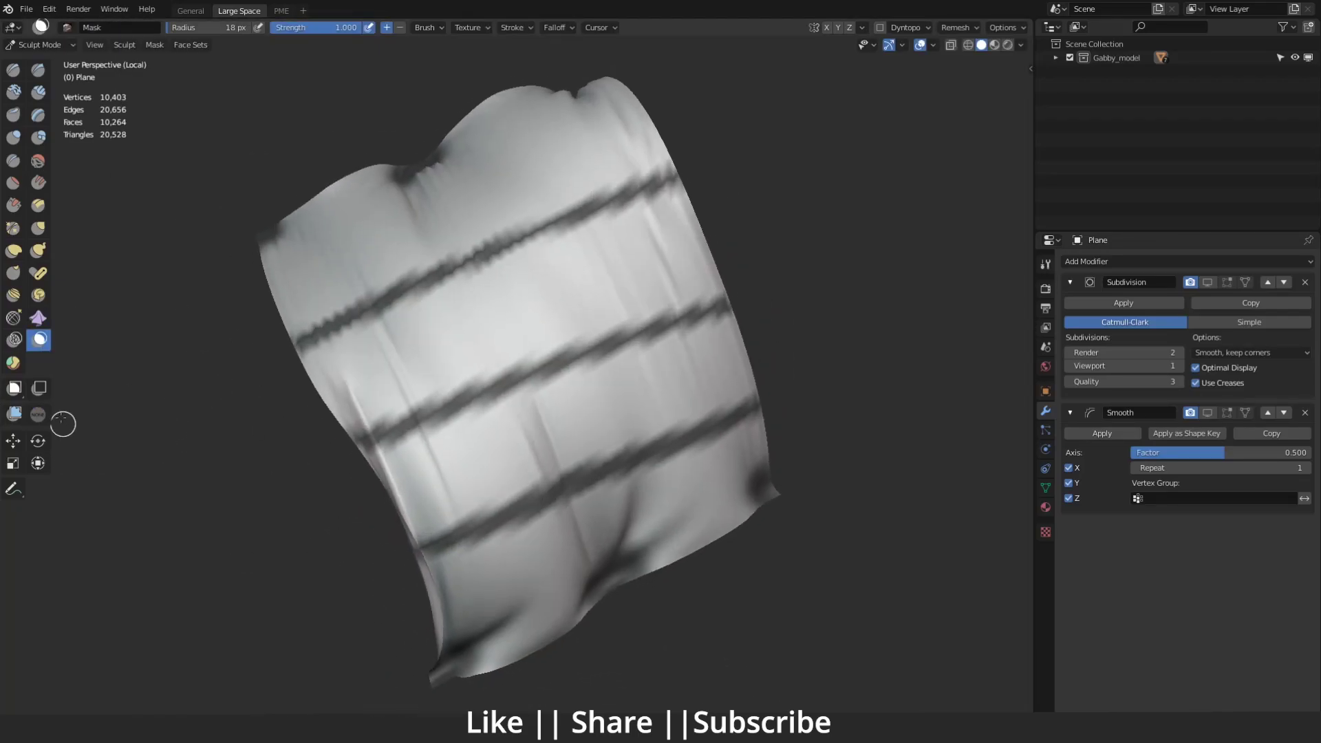
- Pose the arms and body of the face-set-coloured base mesh with the Pose brush
left_click(38, 414)
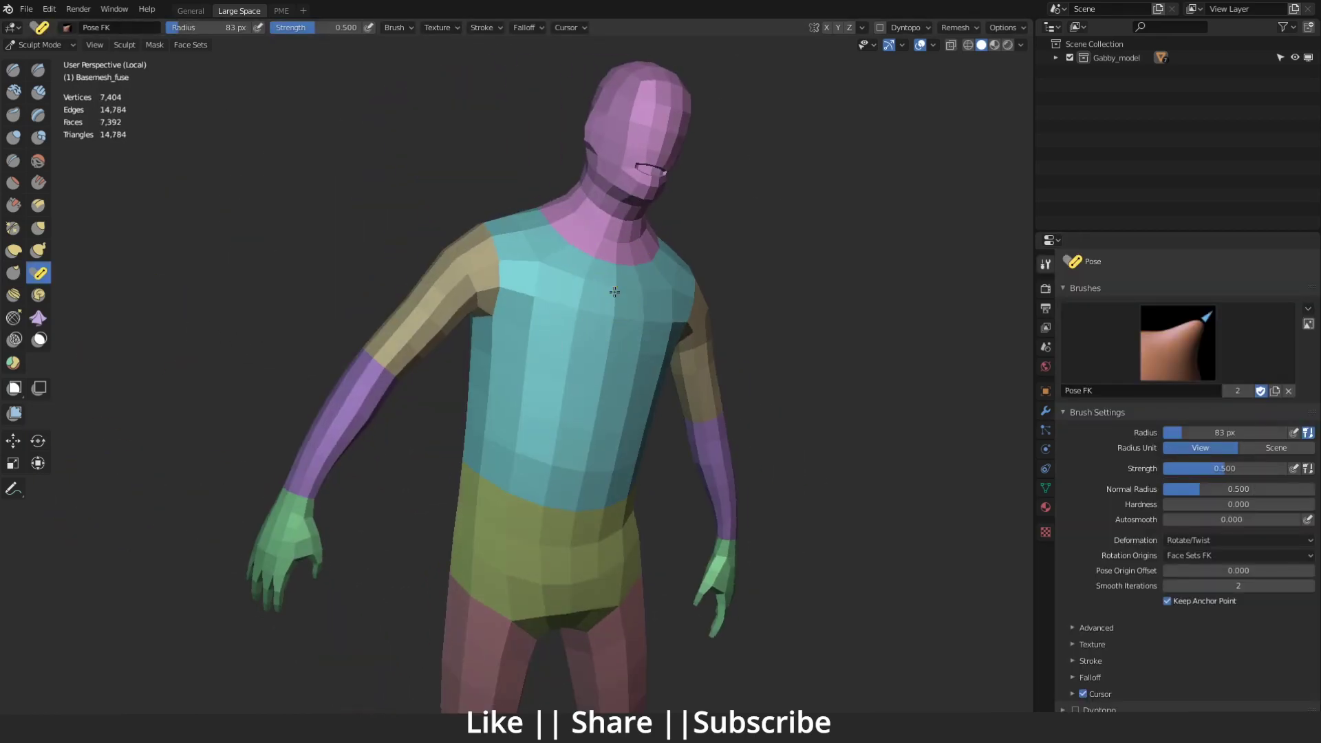
left_click_drag(358, 385, 381, 307)
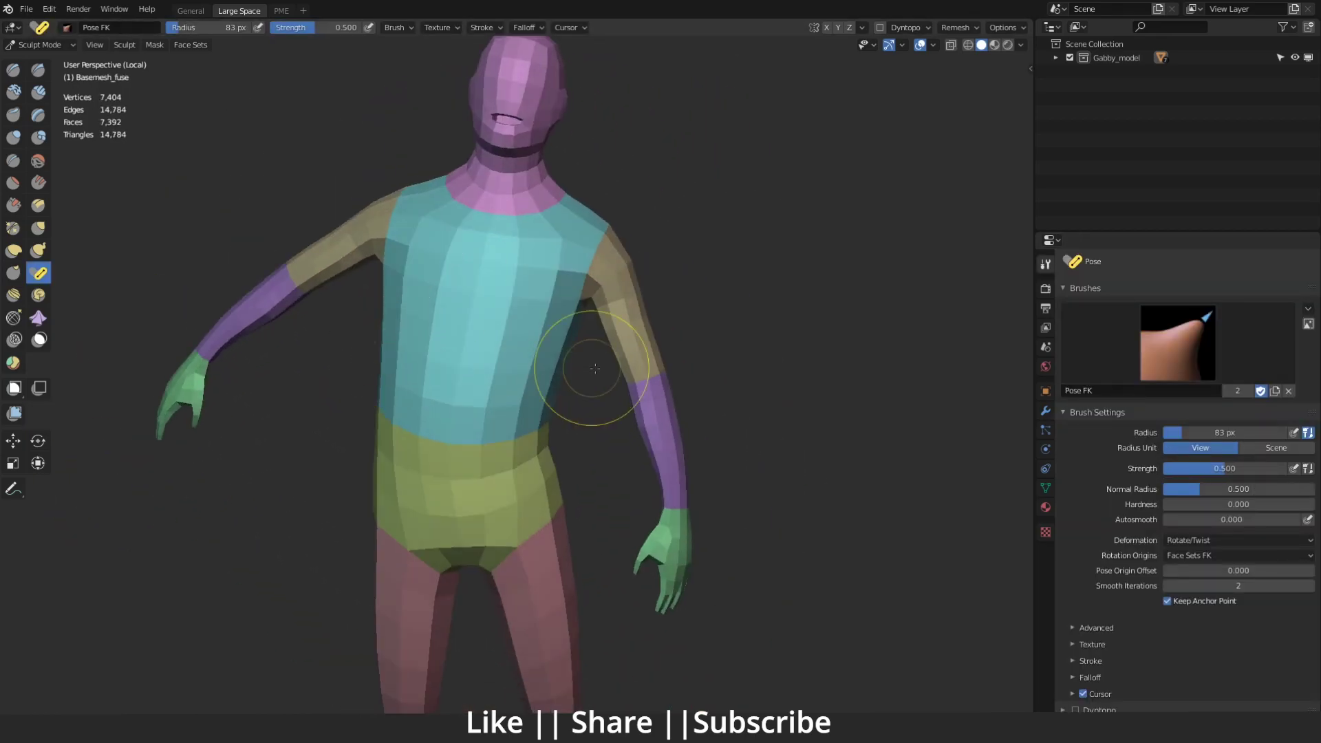
scroll(554, 412, "down", 3)
middle_click_drag(482, 413, 571, 550)
left_click_drag(571, 550, 554, 485)
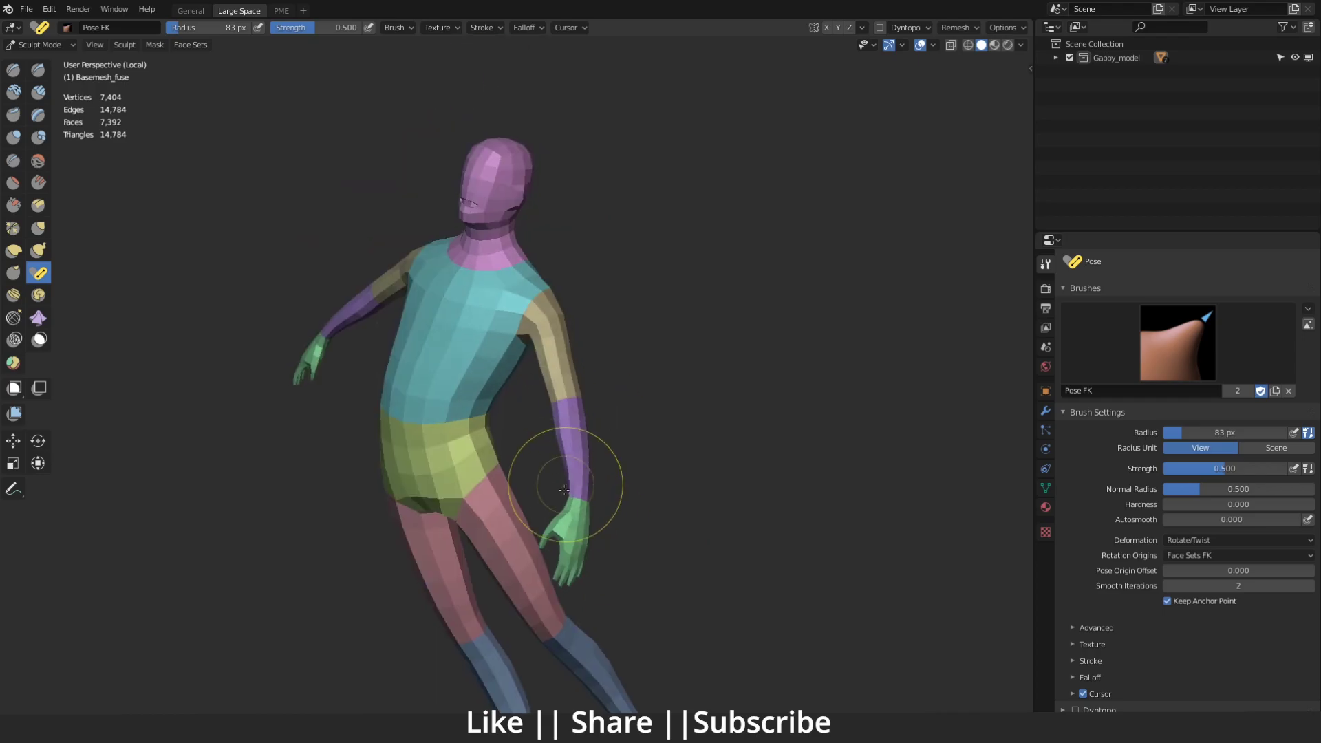
middle_click_drag(546, 472, 590, 324)
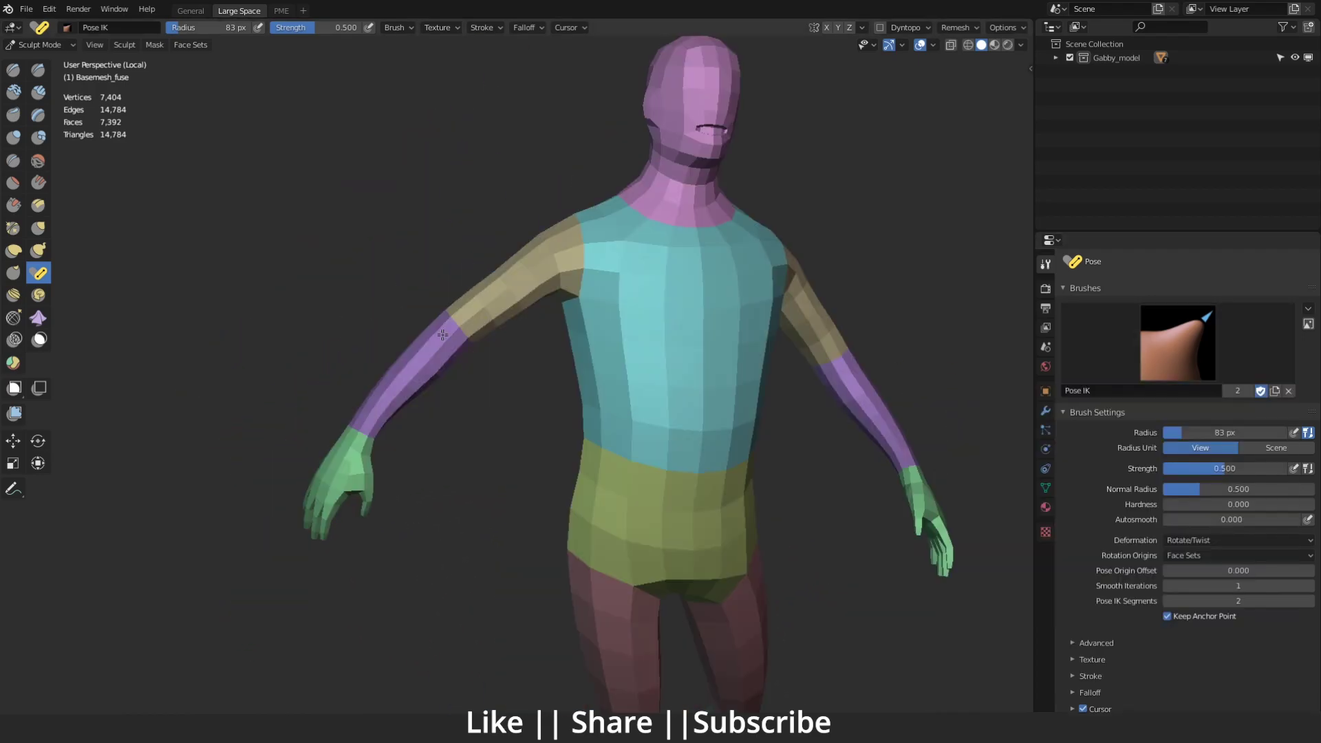
scroll(619, 344, "down", 3)
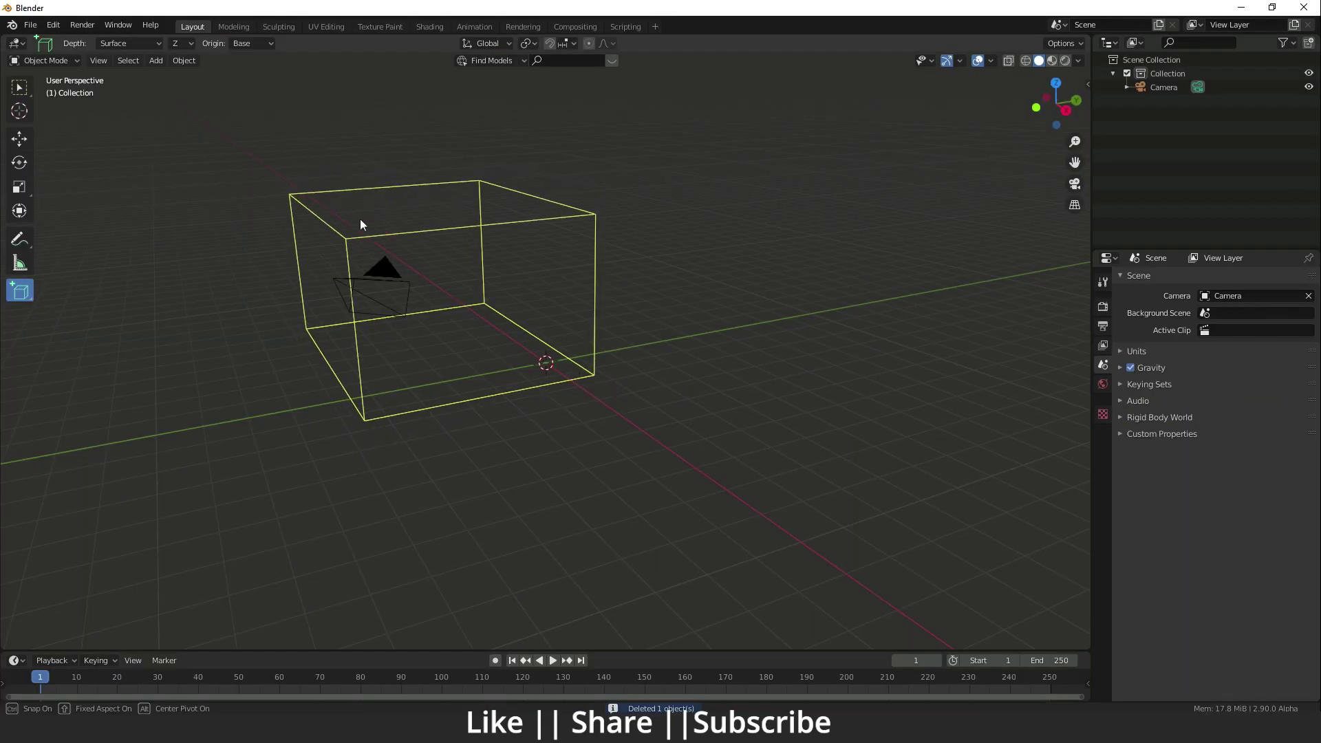
- Draw a box centred about X -2.5, Y -2.4, Z 2.8 m and sketch a cone base beside it
left_click_drag(360, 220, 529, 331)
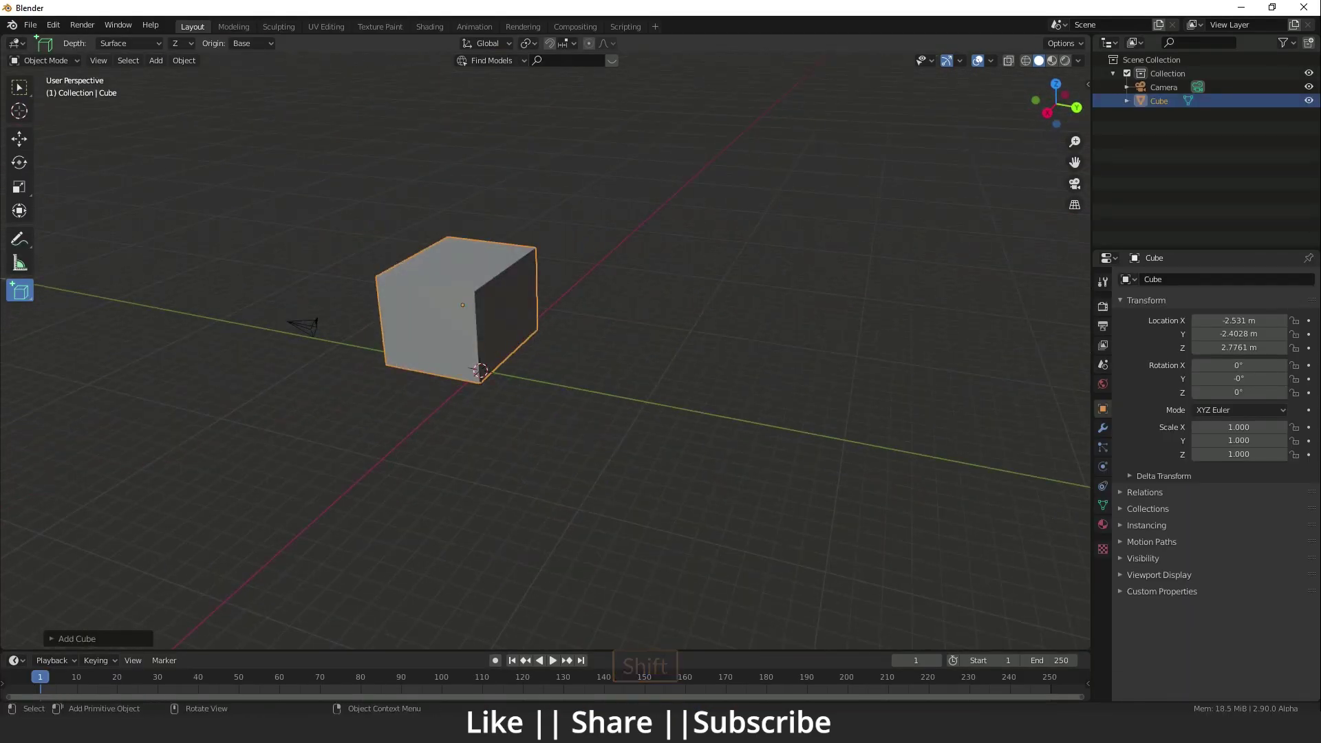
left_click_drag(20, 291, 79, 333)
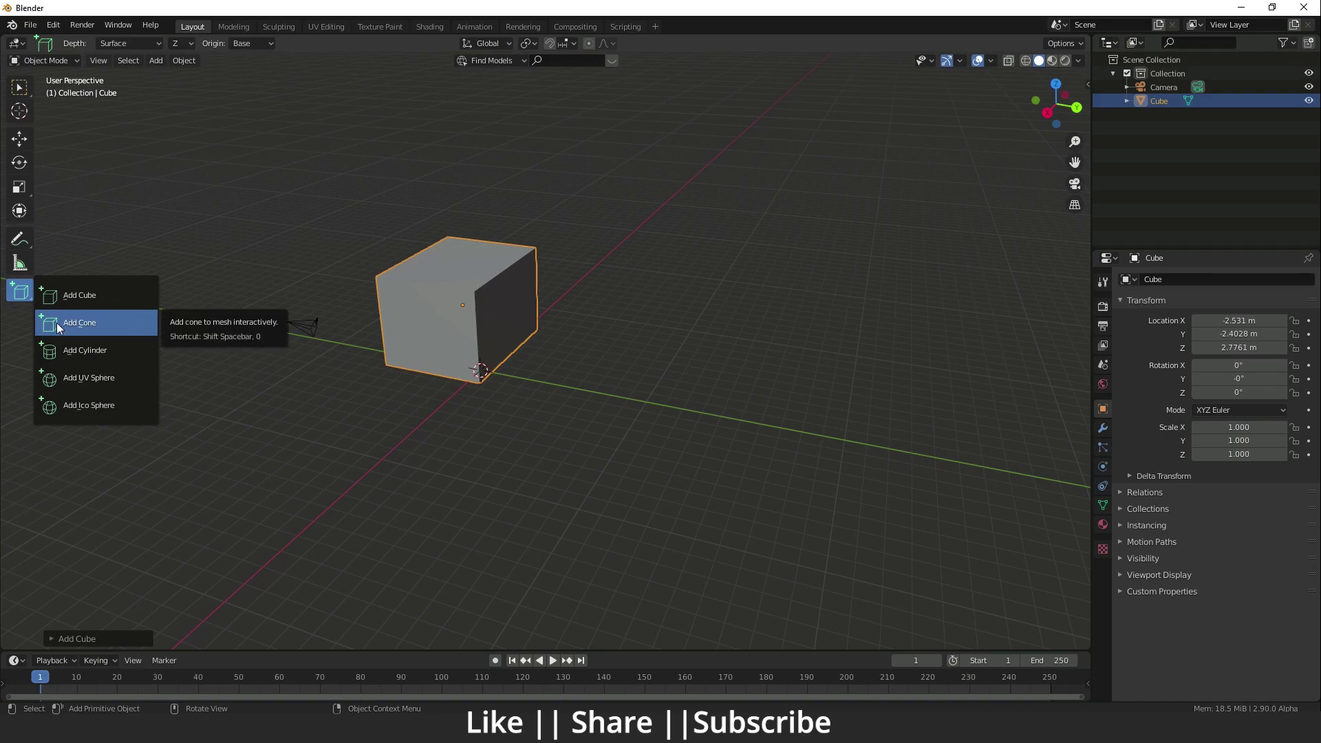
left_click(58, 328)
left_click_drag(722, 359, 832, 375)
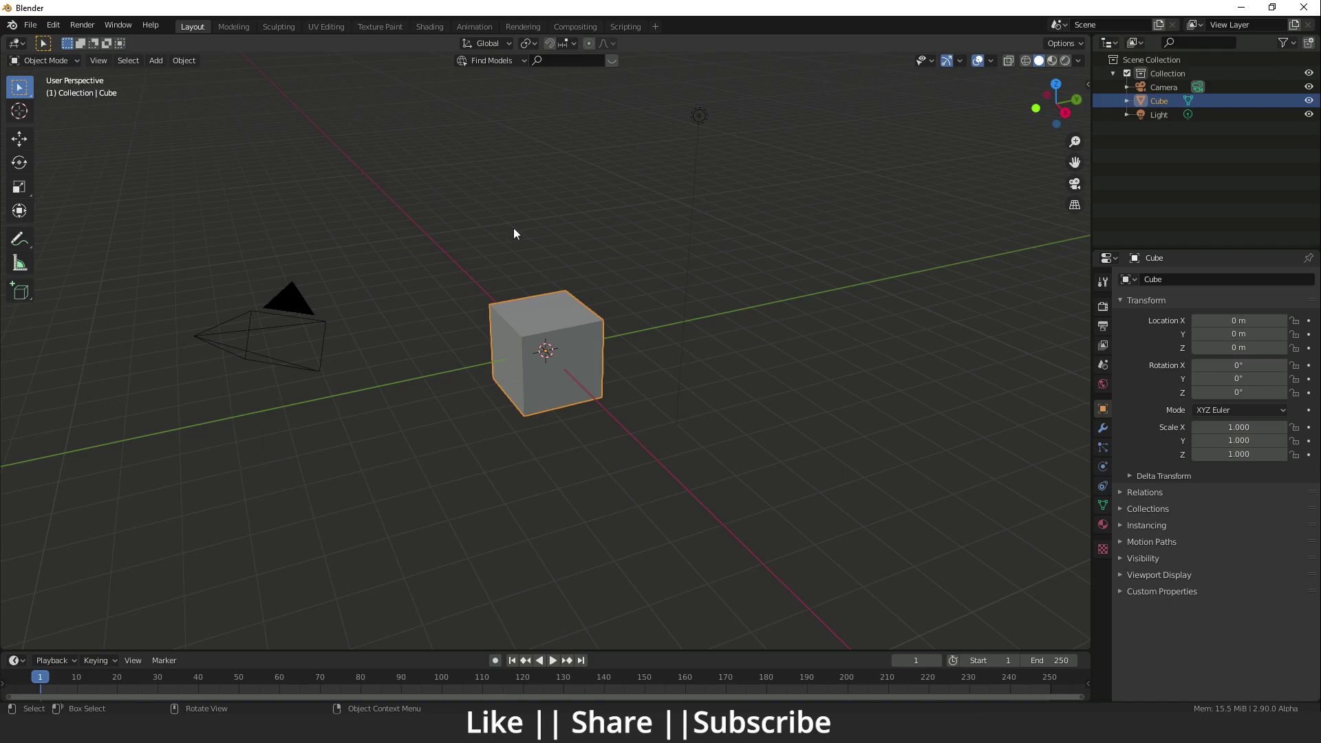
left_click(20, 296)
left_click(20, 296)
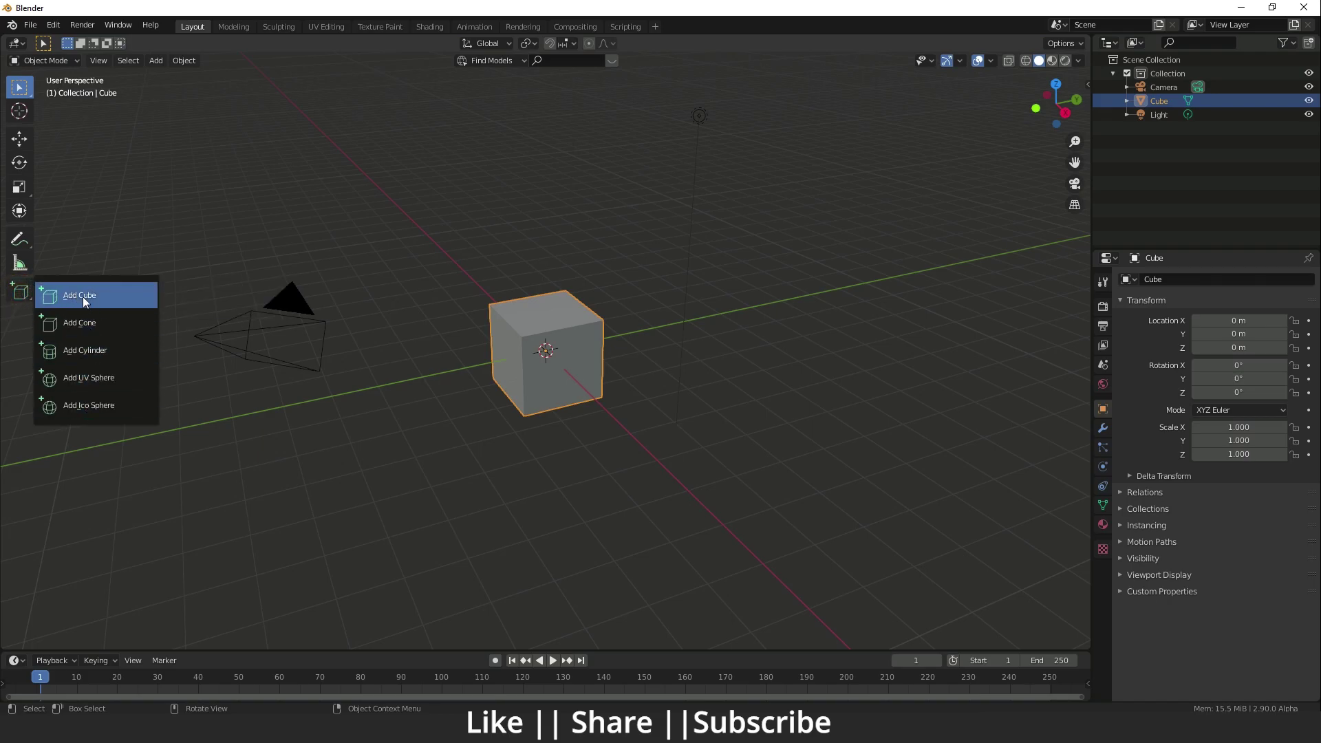
left_click(23, 292)
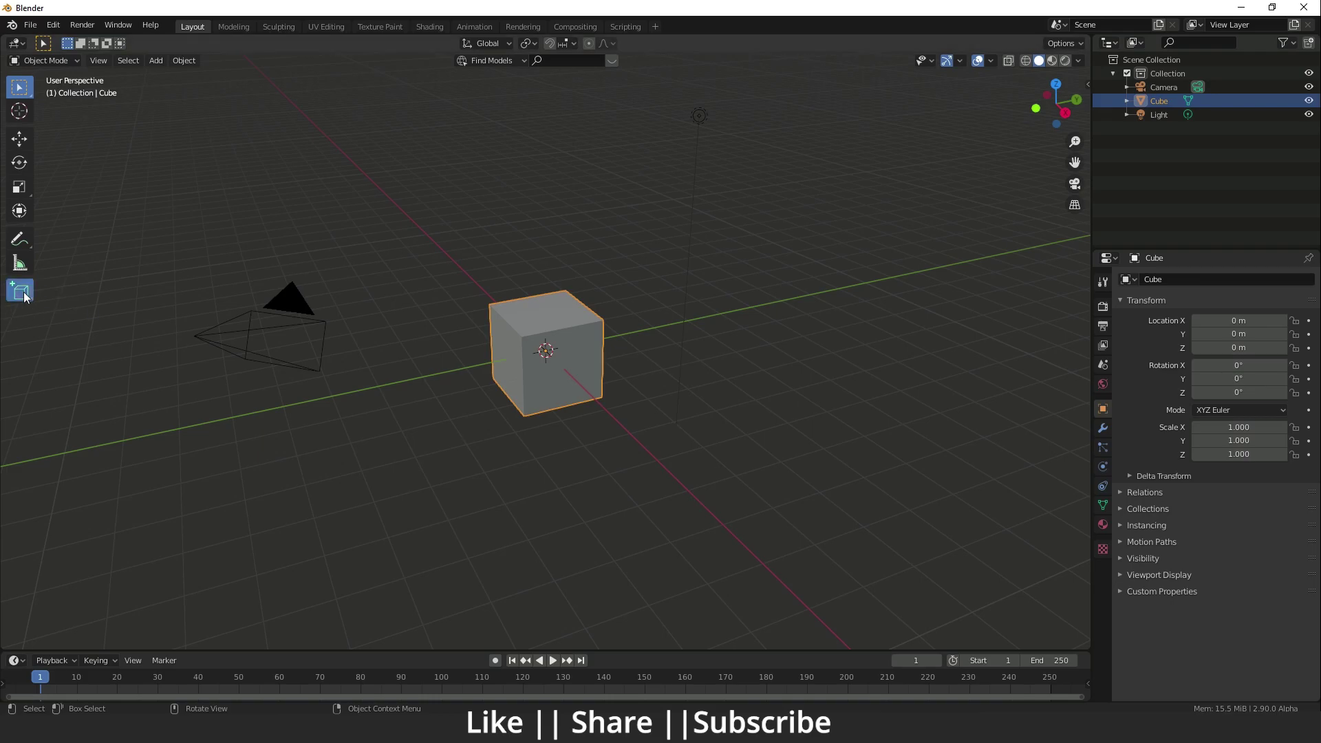
mouse_move(20, 291)
left_mouse_down()
mouse_move(105, 337)
mouse_move(110, 390)
mouse_move(39, 285)
mouse_move(22, 288)
left_mouse_up()
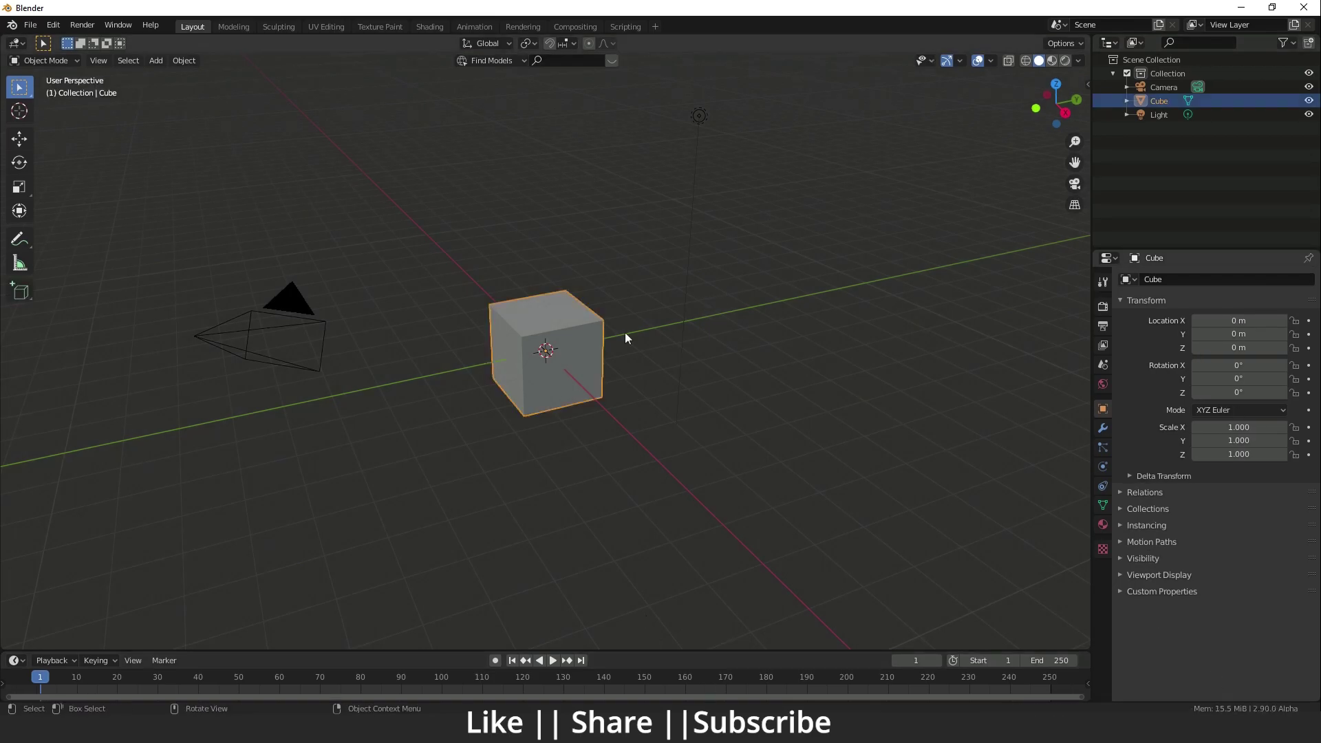
- Delete the default cube and the light from the scene
scroll(606, 358, "up", 1)
scroll(517, 443, "down", 2)
middle_click_drag(516, 445, 471, 442, "shift")
left_click_drag(408, 237, 605, 460)
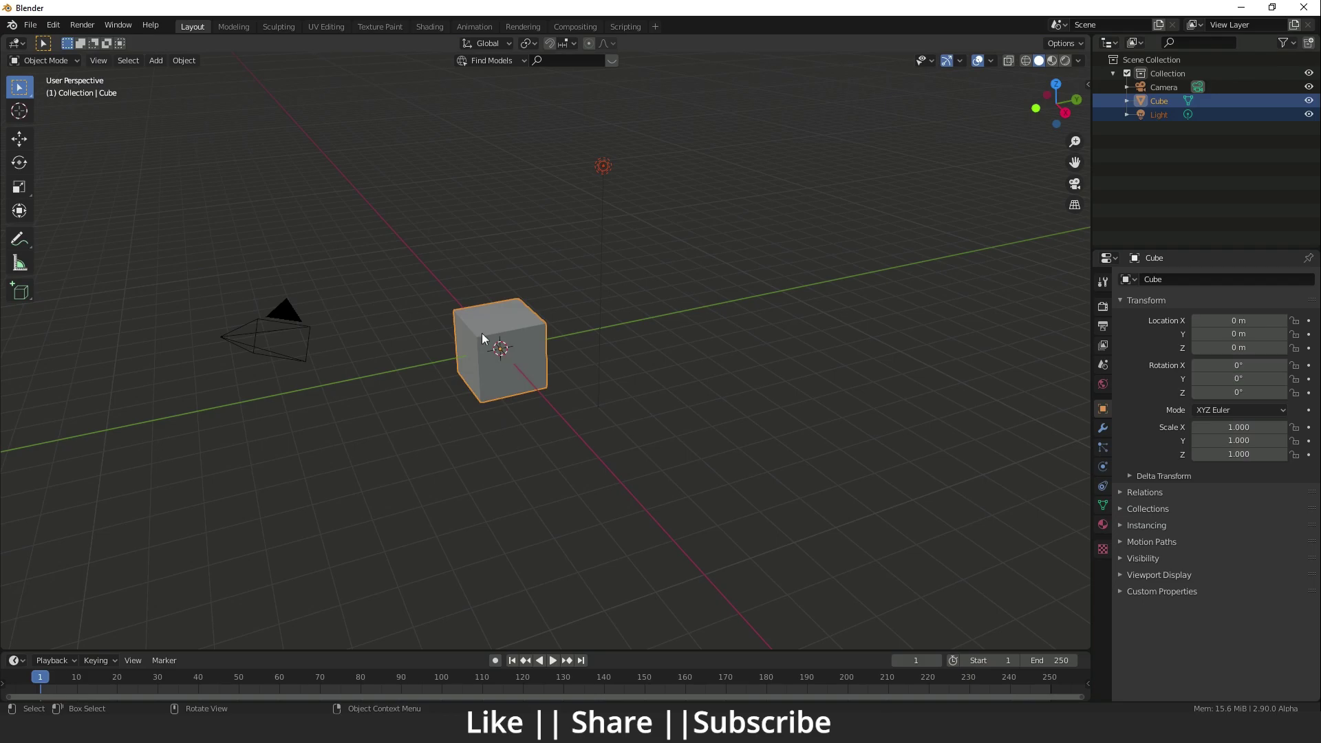
key("Delete")
- Draw a large cube interactively with the Add Cube tool, centred about X 1.7, Y -2.8, Z 2.6 m
middle_click_drag(576, 414, 509, 385, "shift")
left_click_drag(20, 292, 76, 309)
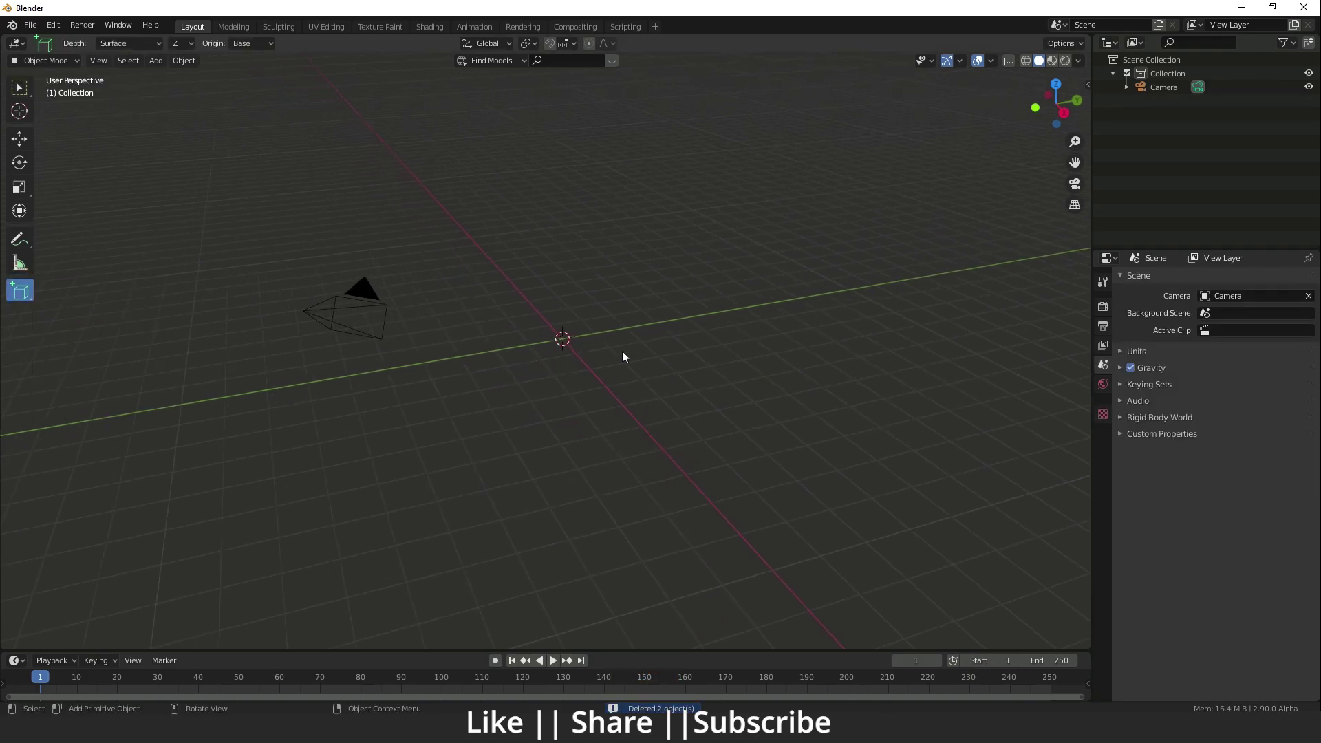
left_click_drag(547, 328, 488, 444)
left_click(473, 378, "shift")
middle_click_drag(473, 379, 543, 375)
scroll(543, 376, "up", 2)
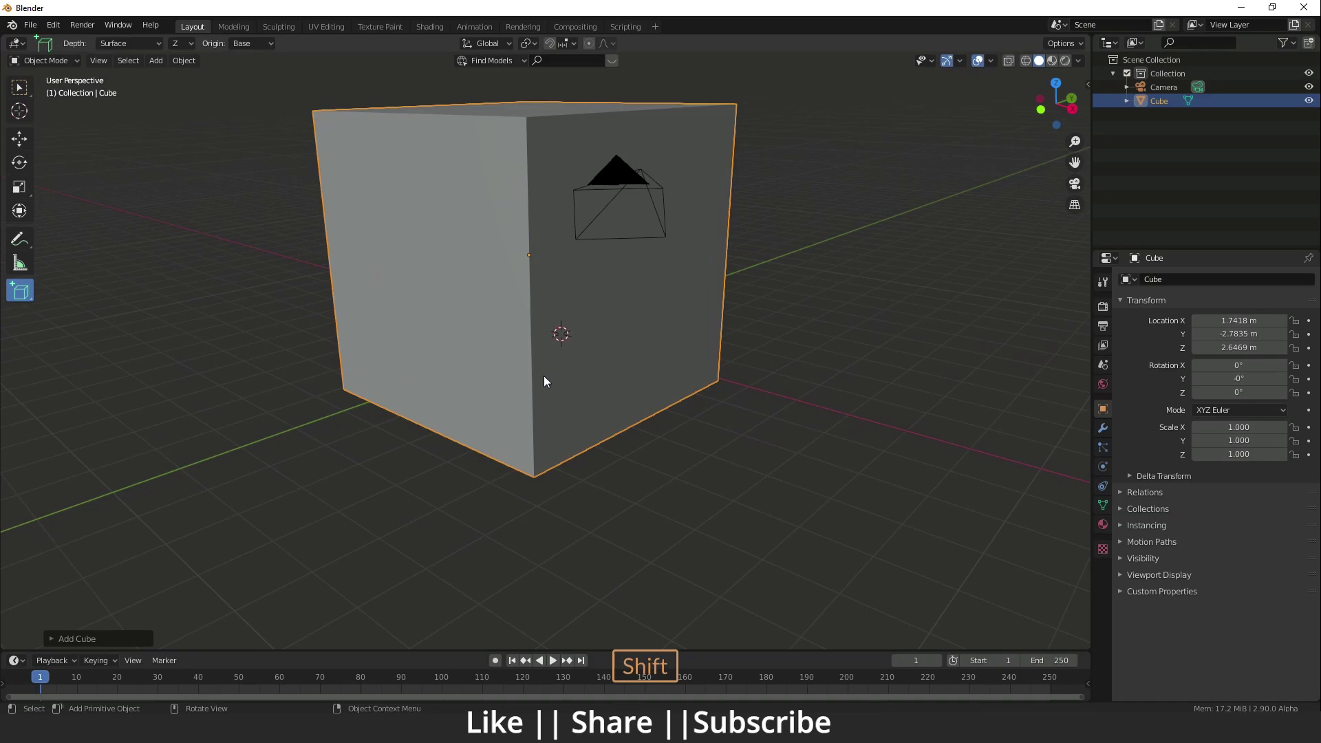
- Replace the large cube with an interactively drawn box centred about X -2.5, Y -2.4, Z 2.8 m
middle_click_drag(567, 420, 537, 387, "shift")
key("Delete")
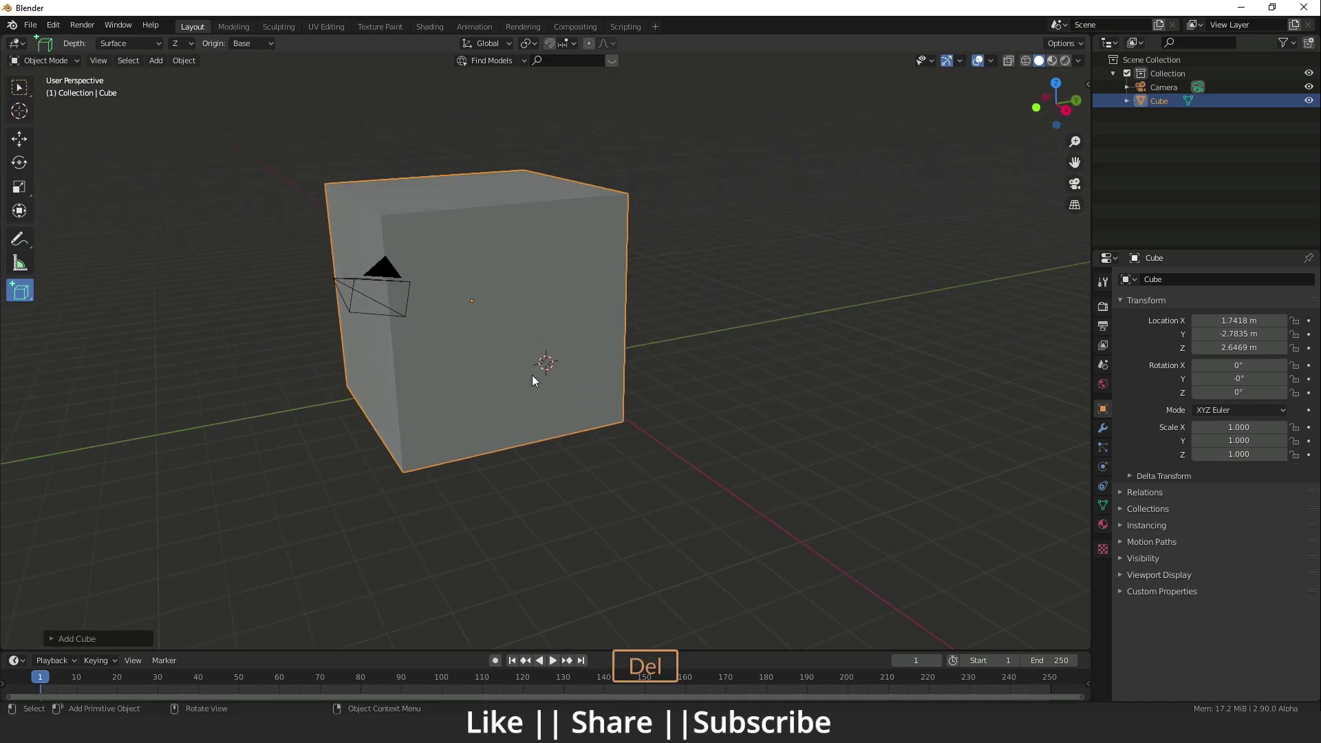
left_click_drag(485, 304, 358, 456)
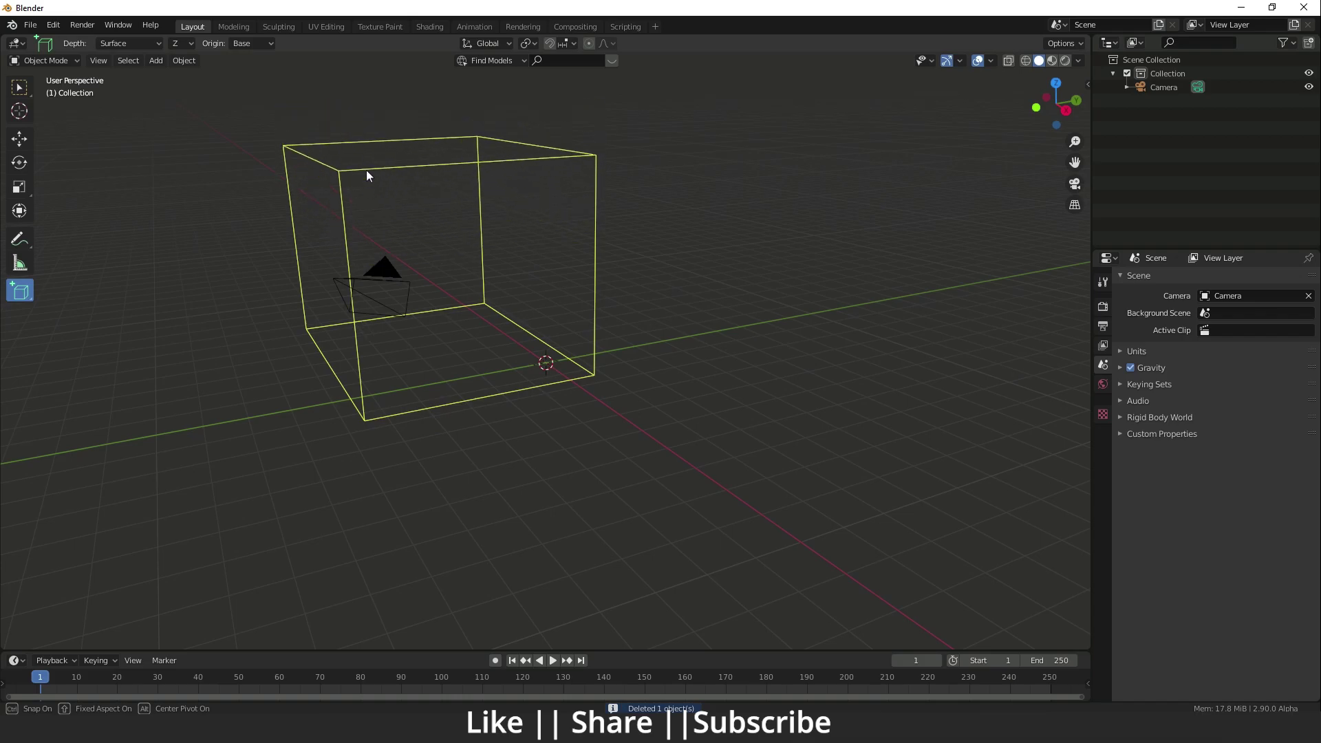
left_click(366, 183)
middle_click_drag(366, 183, 543, 260)
scroll(517, 333, "down", 4)
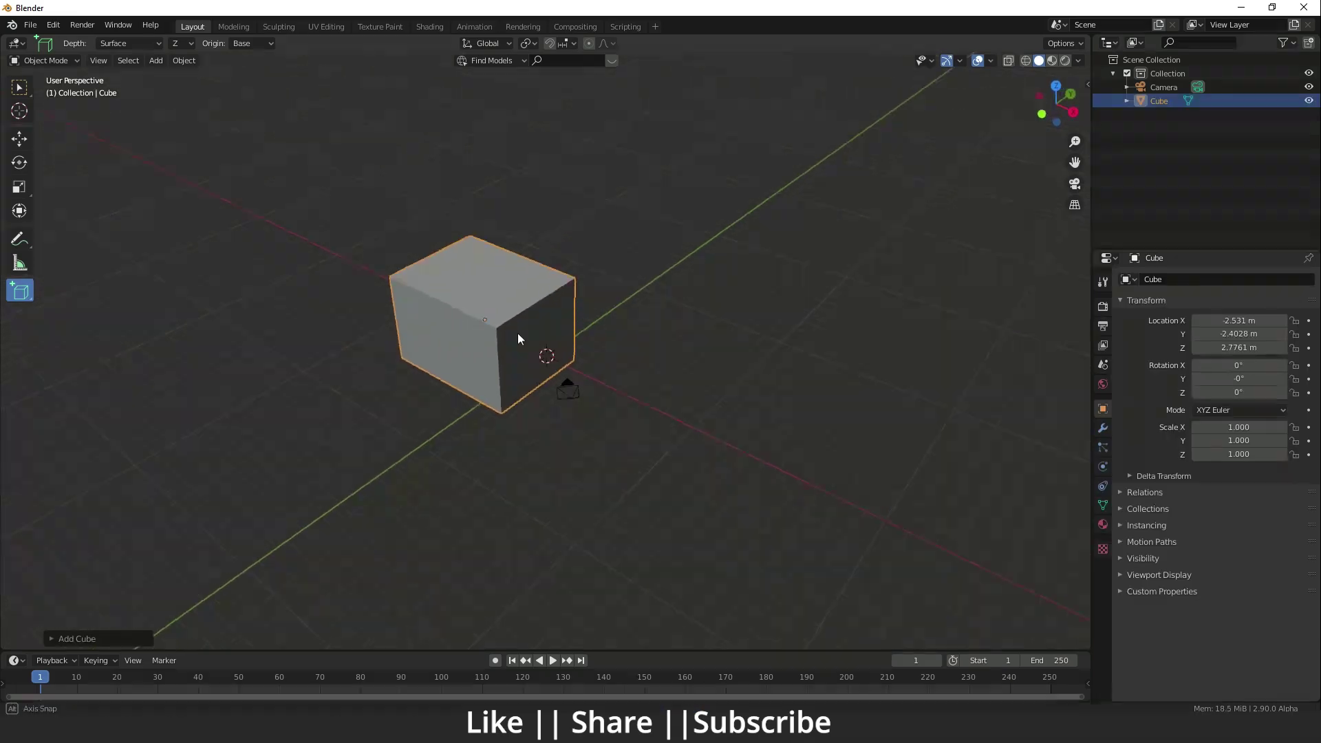
- Draw a tall cone beside the box with the Add Cone tool, centred about X -7, Y 12.8, Z 5.6 m
scroll(444, 333, "up", 4)
middle_click_drag(518, 333, 399, 385)
scroll(482, 392, "down", 3)
middle_click_drag(526, 390, 0, 365)
left_click(19, 291)
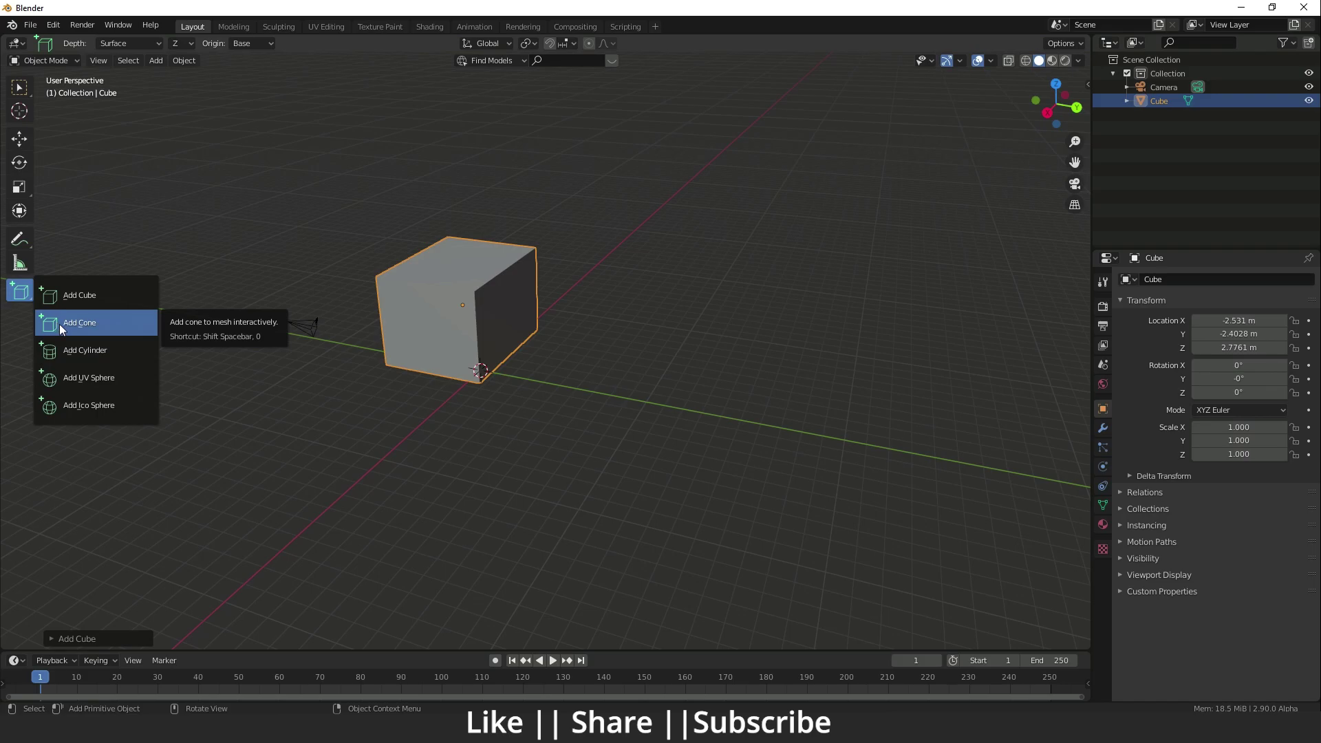
left_click(59, 328)
left_click_drag(667, 322, 773, 396)
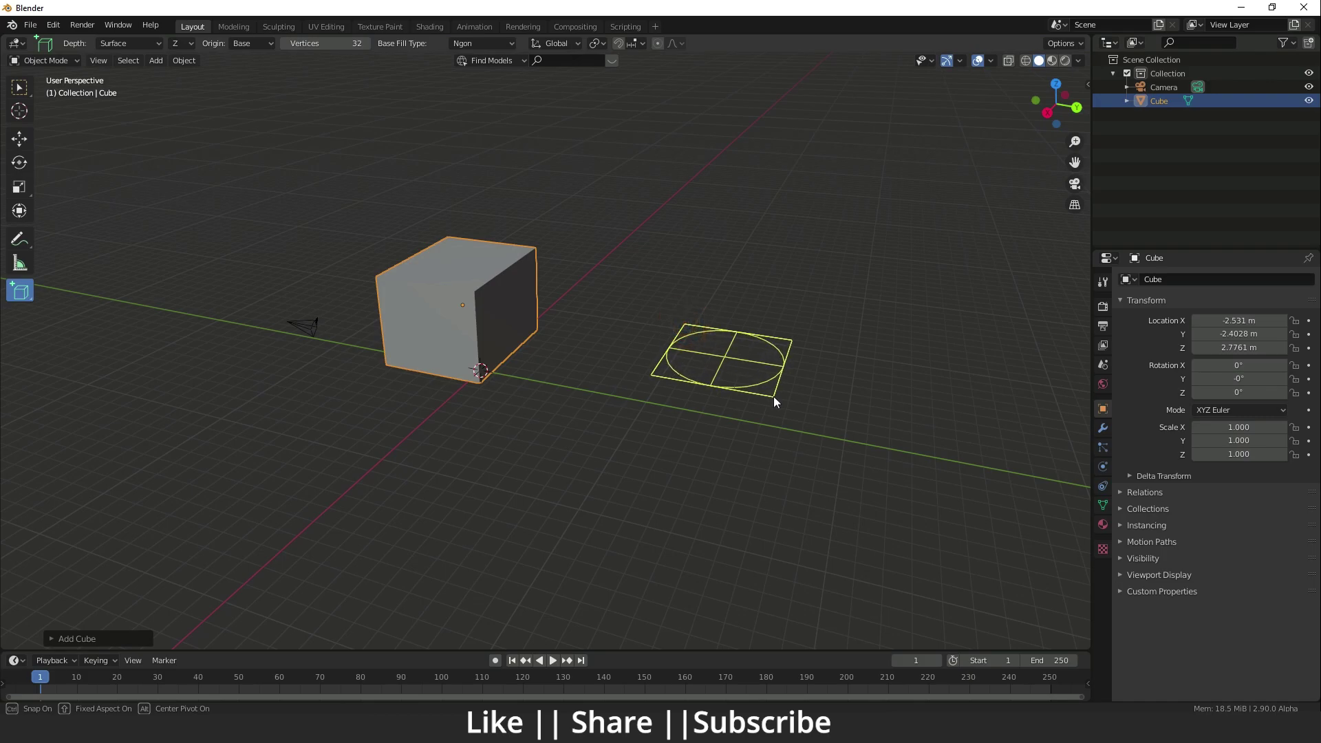
left_click(762, 192)
middle_click_drag(835, 369, 680, 363)
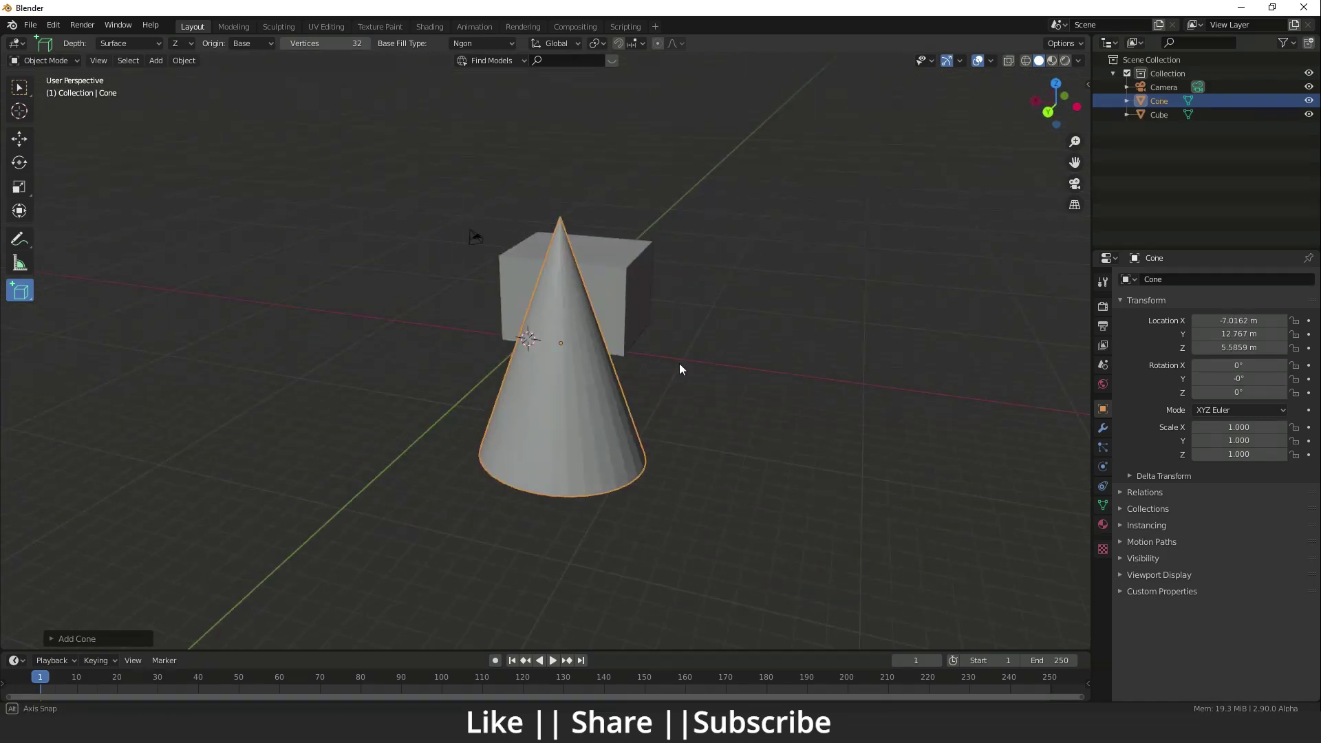
- Draw a tall, even-based cylinder with the Add Cylinder tool, centred about X 16.7, Y 20.7, Z 6.6 m
scroll(683, 363, "down", 4)
middle_click_drag(670, 411, 646, 344, "shift")
middle_click_drag(637, 344, 766, 349)
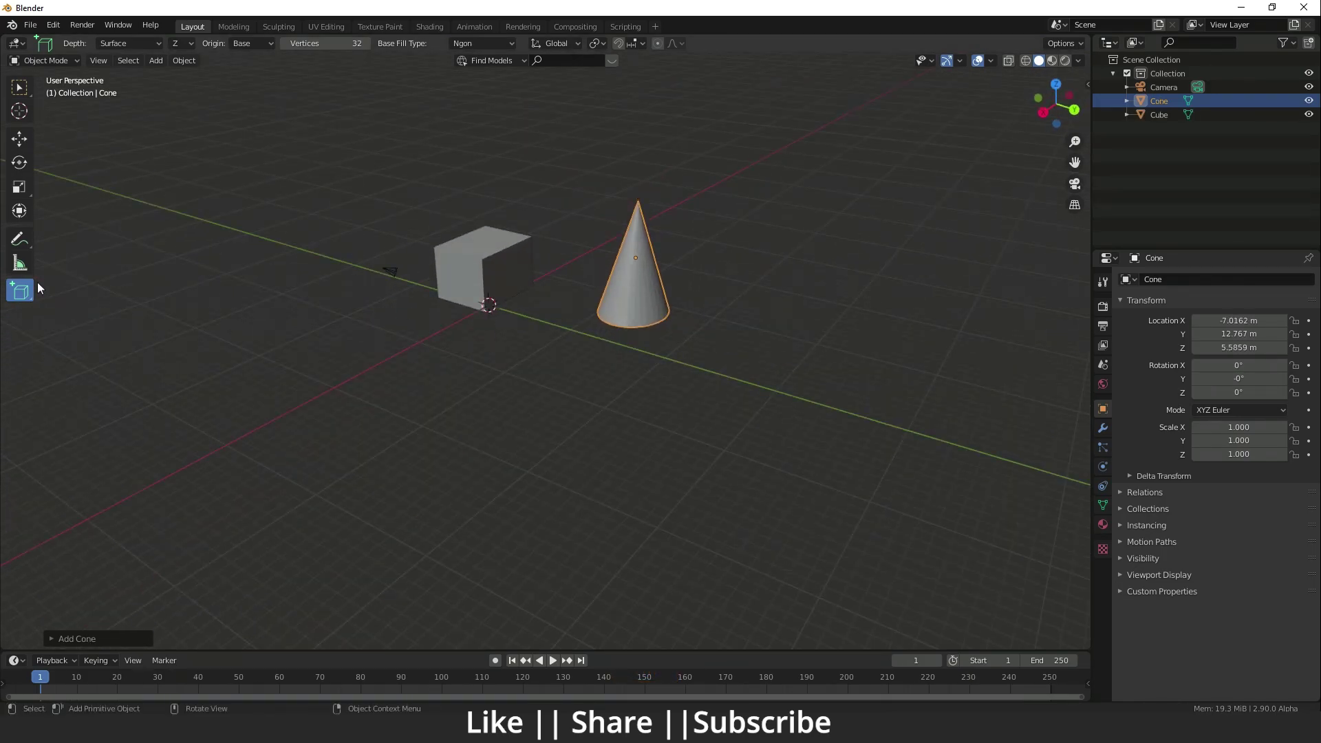
left_click_drag(20, 300, 91, 352)
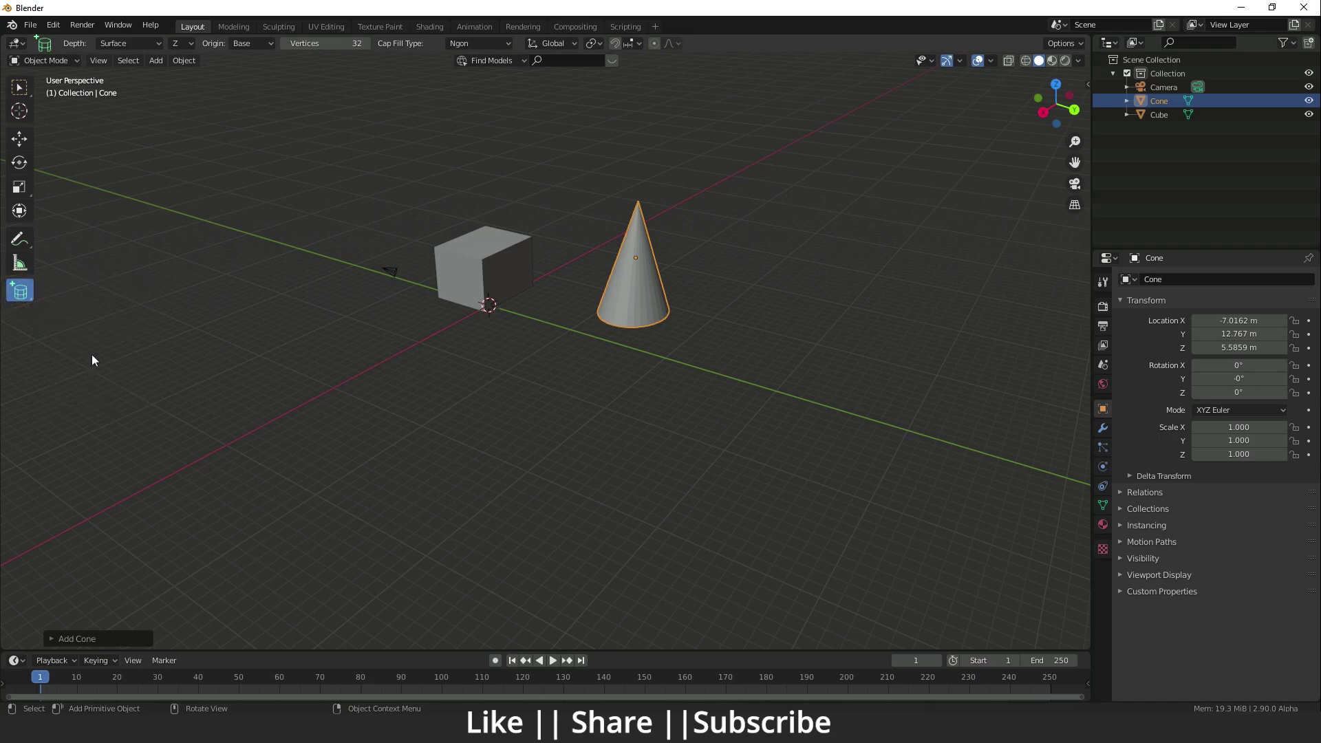
left_click_drag(567, 465, 576, 492, "shift")
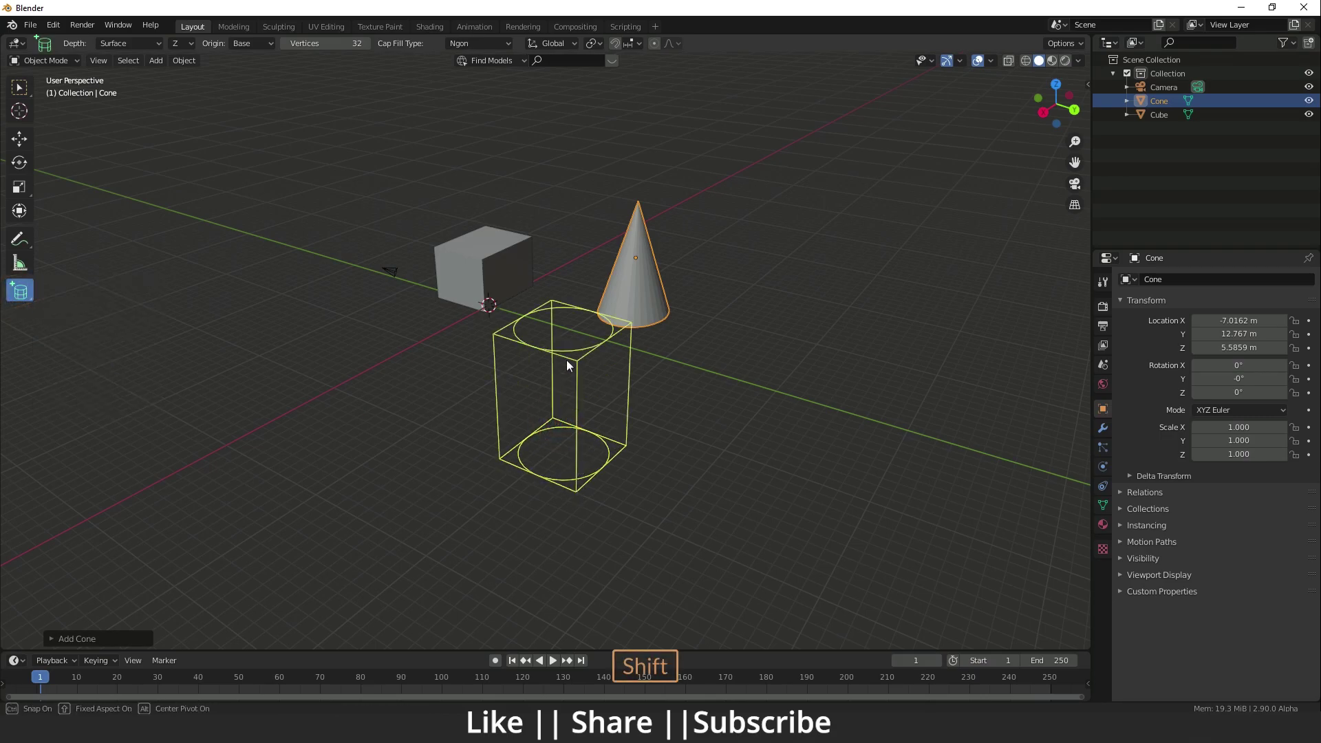
left_click(567, 317)
middle_click_drag(392, 313, 462, 333)
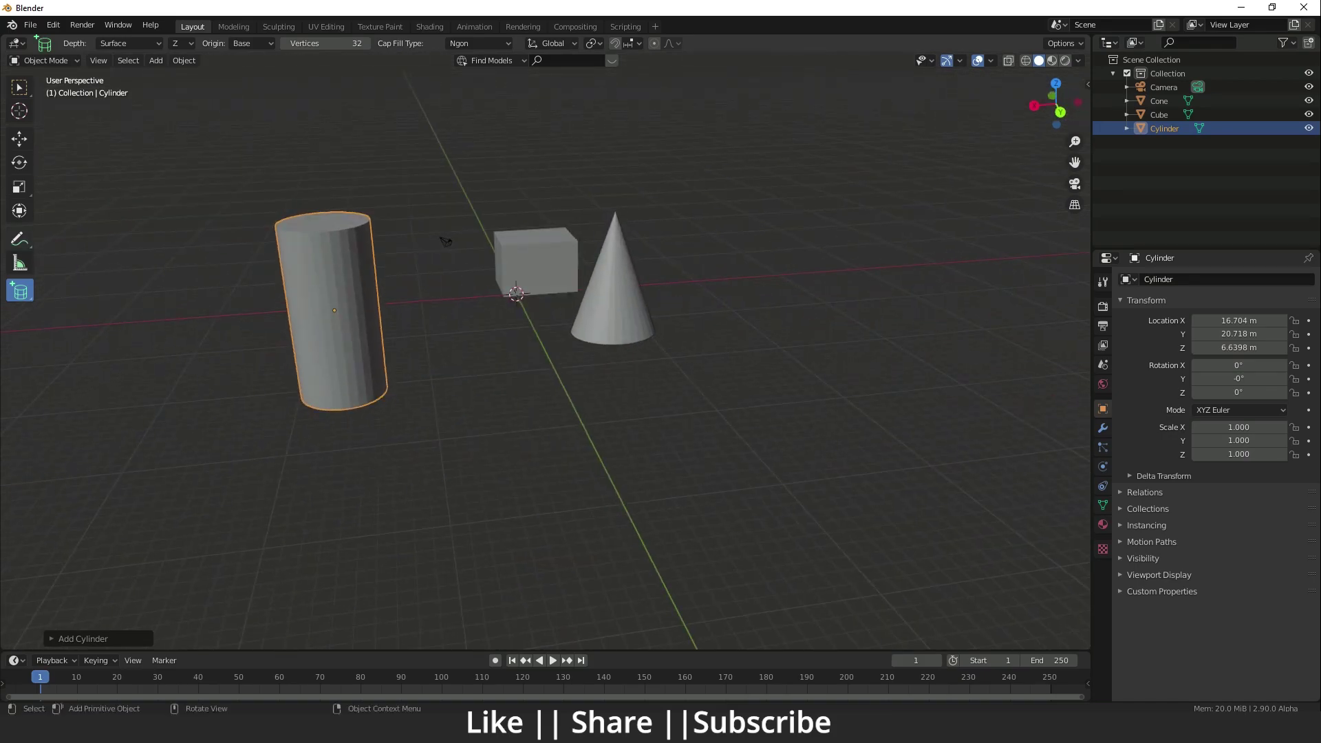
- Draw a large, evenly proportioned UV sphere beyond the cone, centred about X -19.3, Y 29.6, Z 8 m
left_click_drag(19, 300, 78, 379)
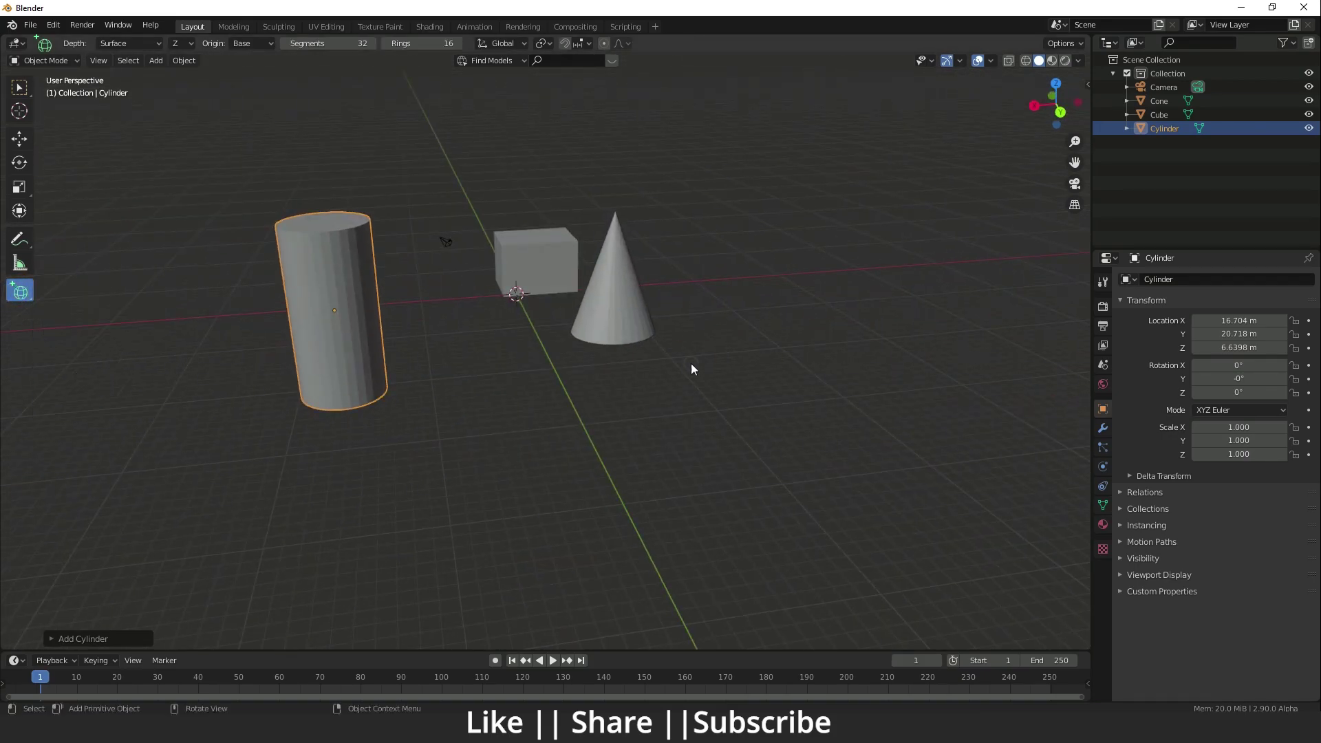
left_click_drag(690, 363, 799, 475, "shift")
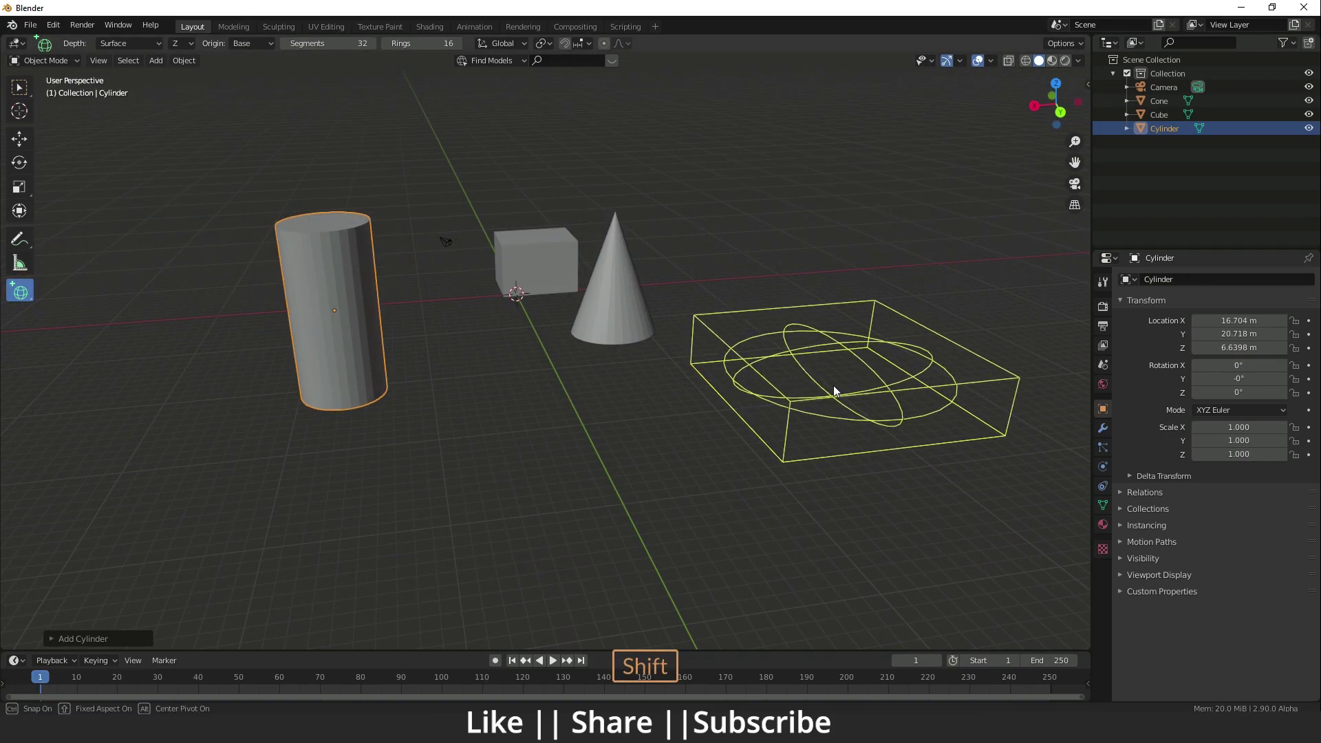
left_click(842, 125)
- Draw a smaller, evenly proportioned ico sphere in front of the UV sphere, centred about X -6, Y 39, Z 4 m
left_click_drag(33, 293, 76, 404)
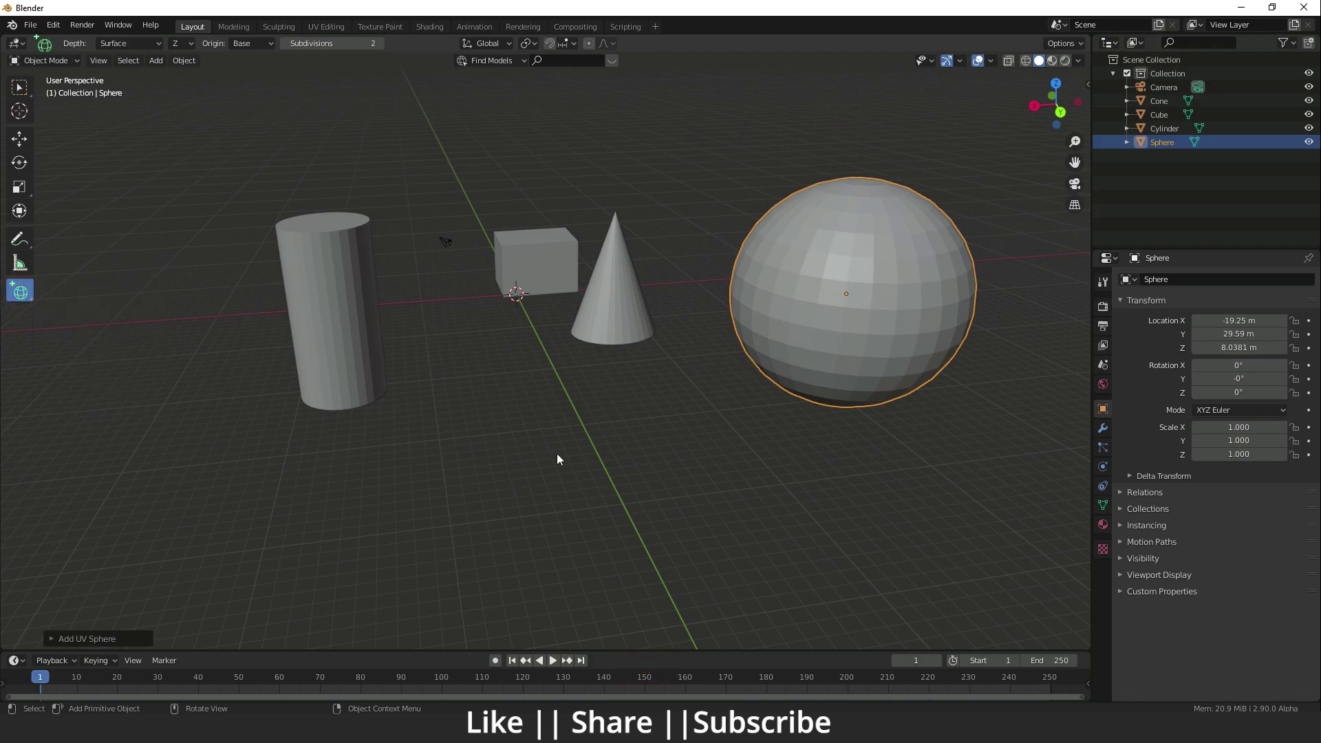
left_click_drag(641, 470, 786, 515, "shift")
left_click(782, 449)
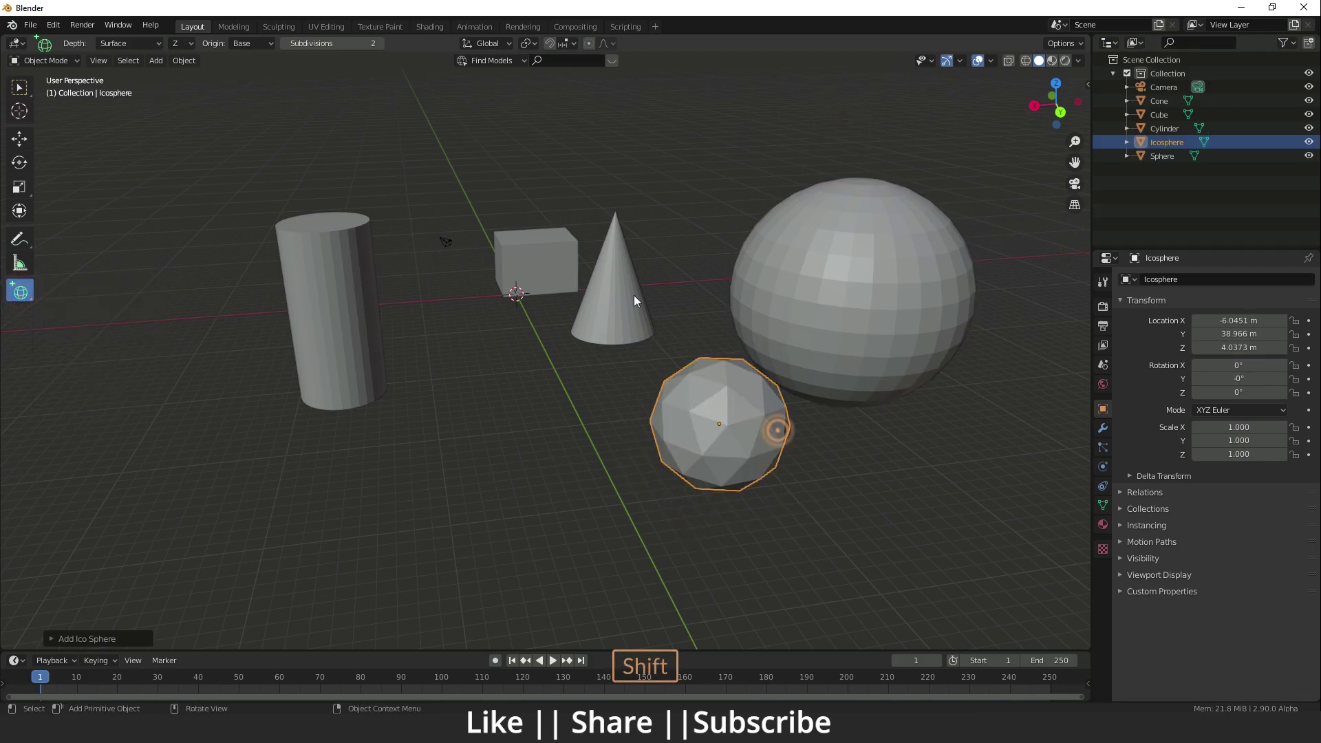
- Switch back to the Add Cube tool and delete every object in the scene
key("shift+a")
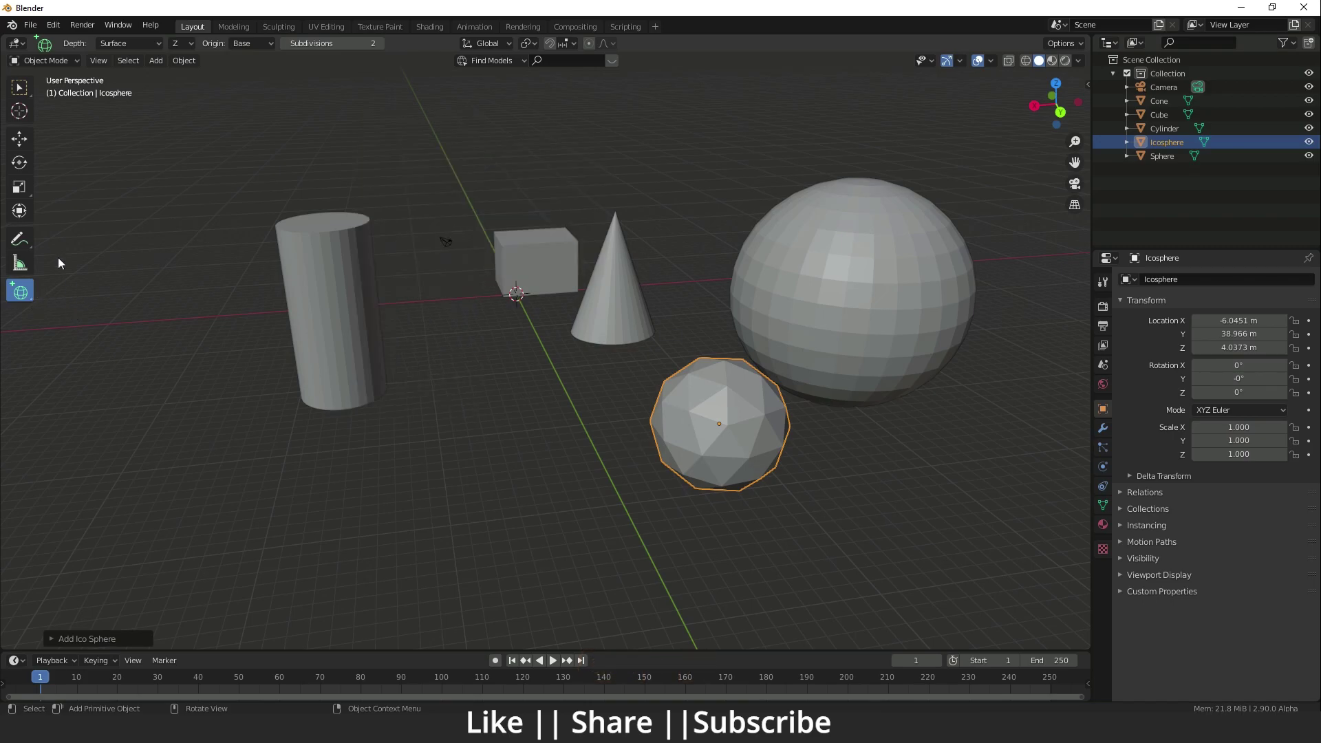
left_click(19, 138)
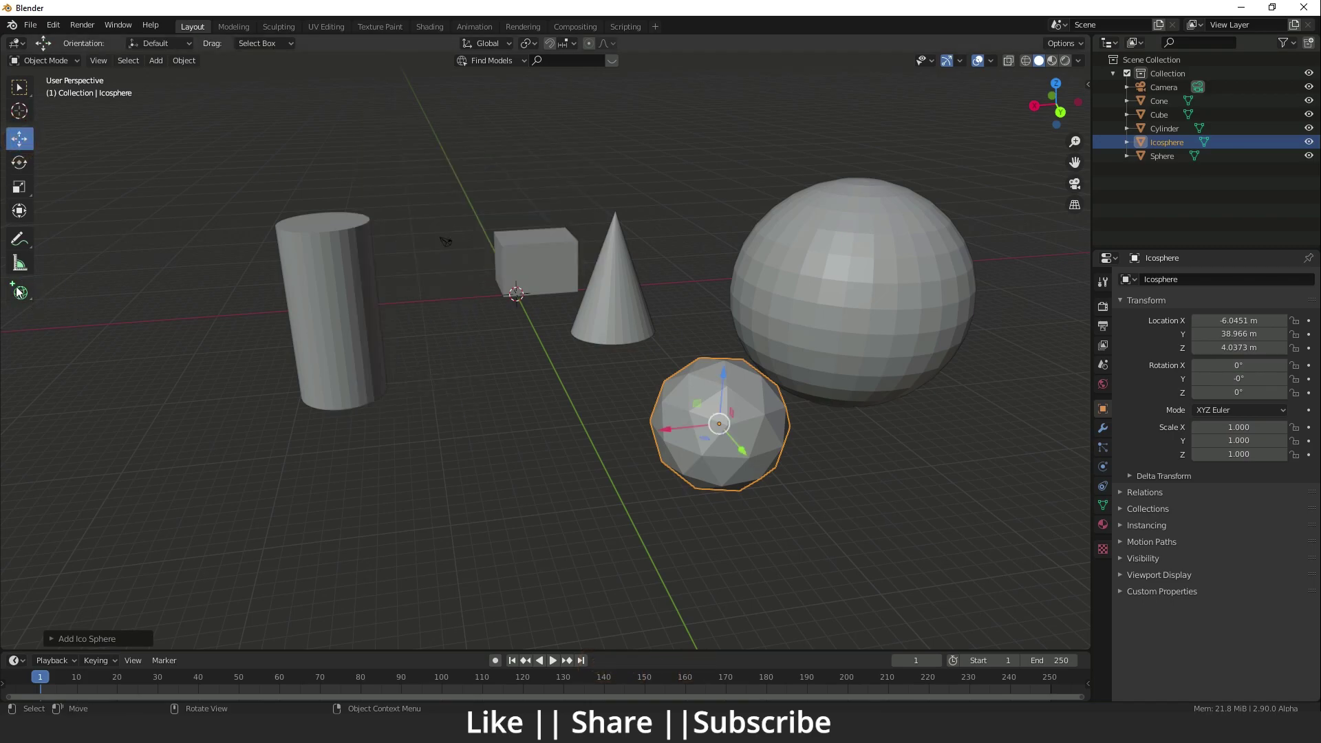
left_click_drag(19, 292, 76, 295)
scroll(443, 420, "down", 5)
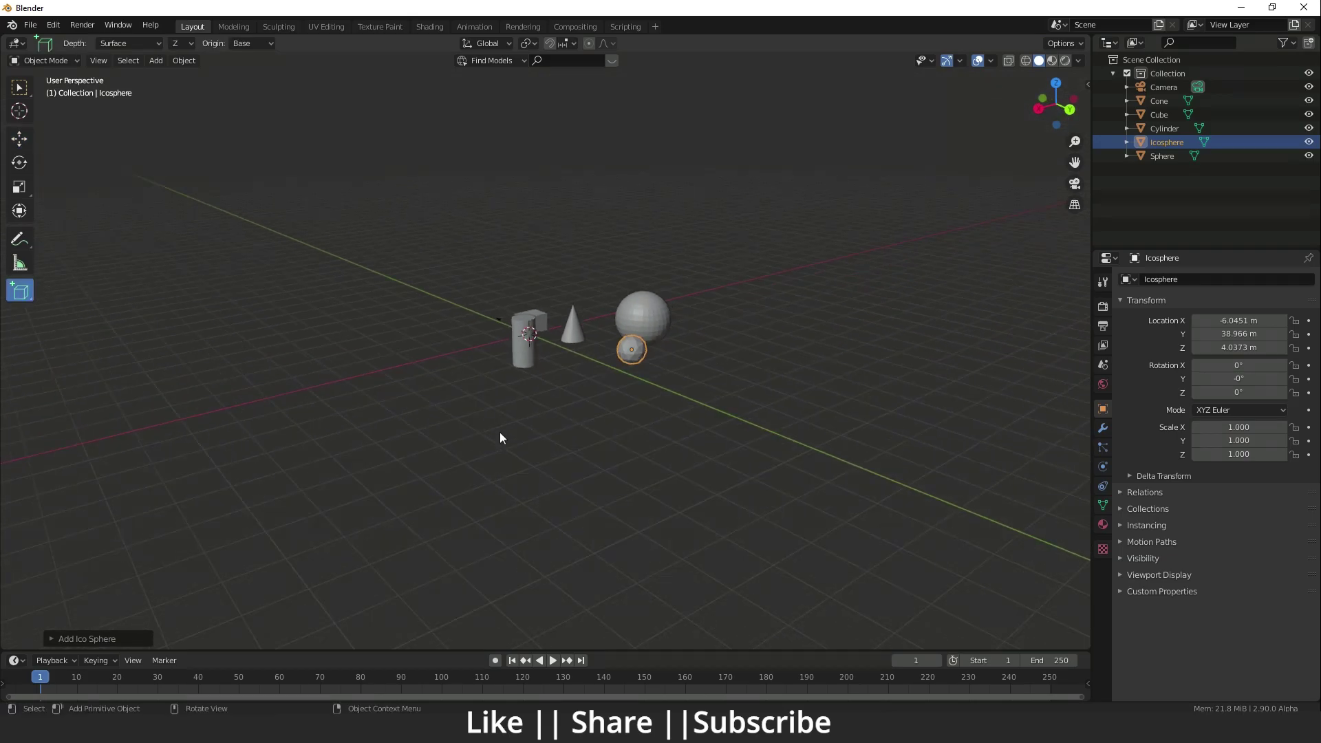
scroll(516, 424, "up", 5)
scroll(523, 419, "down", 3)
key("a")
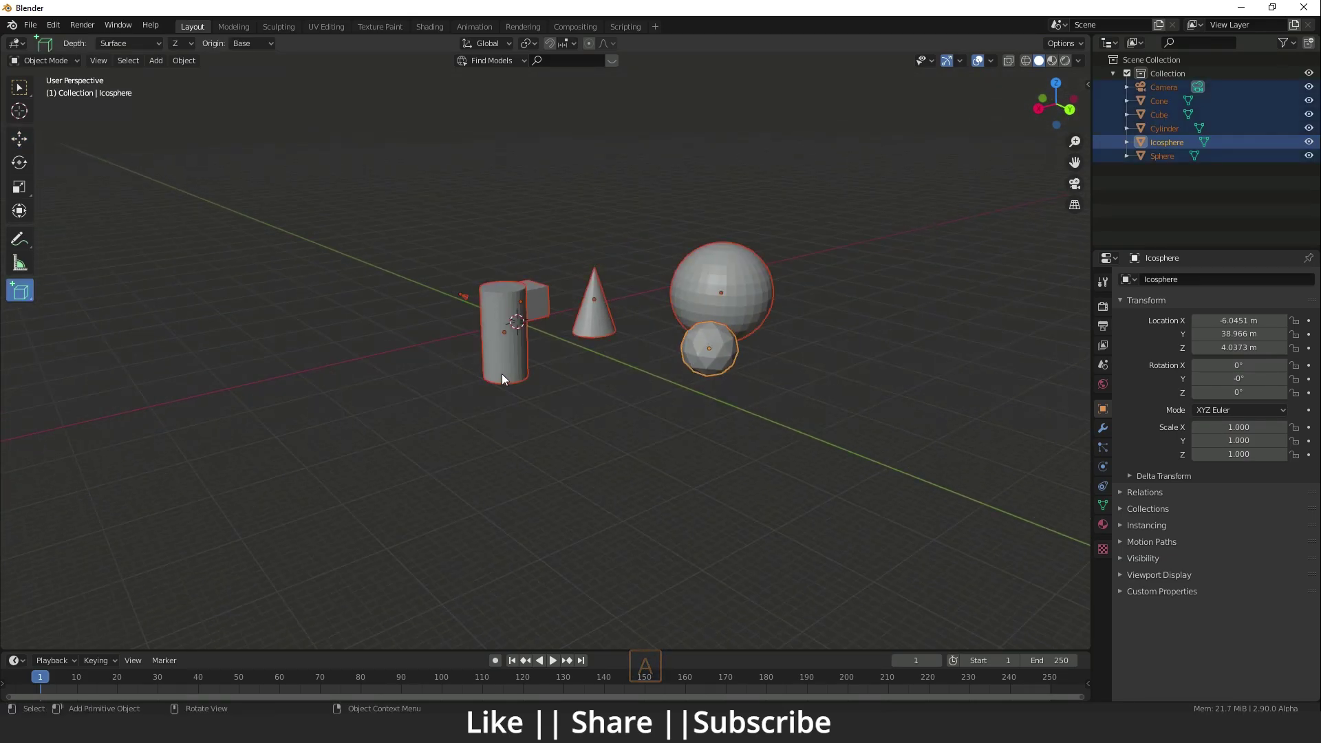
key("Delete")
- Choose the Add Cube tool again for drawing in the empty scene
scroll(501, 331, "up", 4)
middle_click_drag(521, 287, 529, 331, "shift")
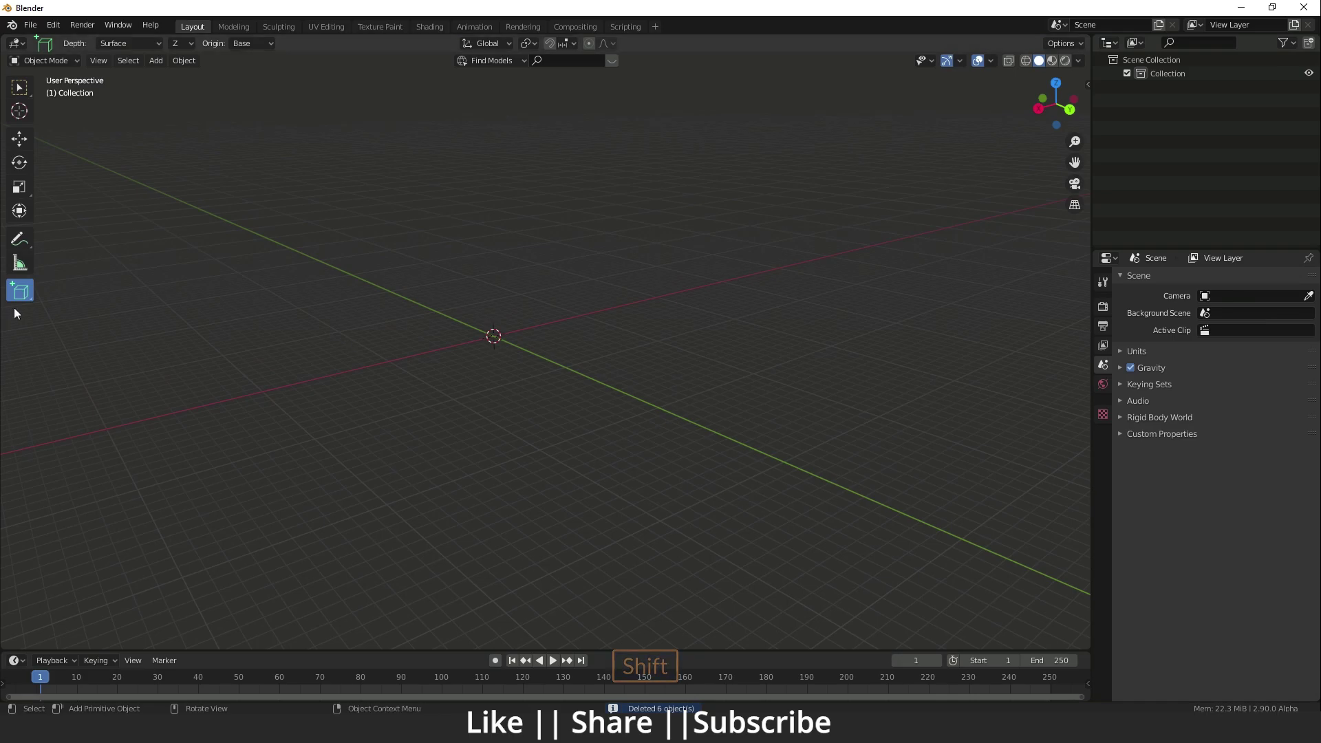
left_click_drag(20, 294, 152, 312)
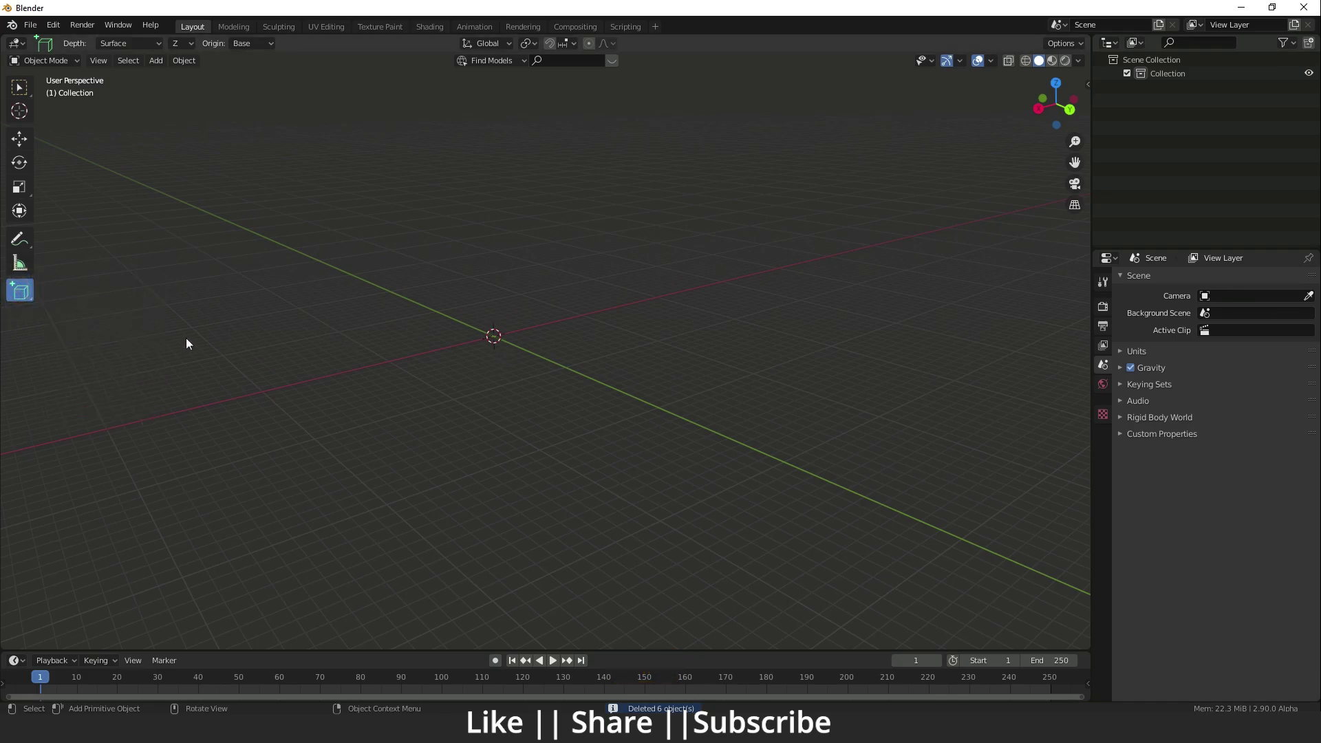
middle_click_drag(504, 298, 518, 364, "shift")
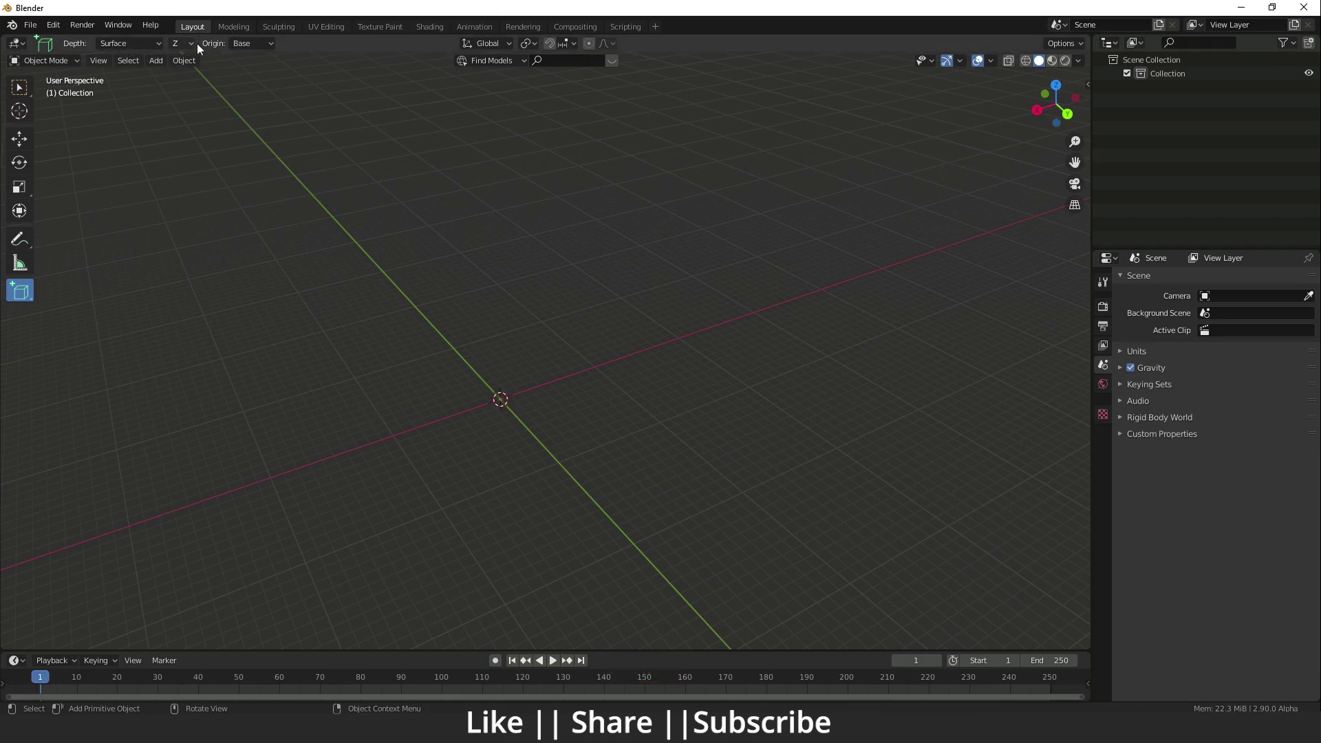
- Draw a cube standing on the grid beside the origin, centred about X -0.7, Y -0.1, Z 0.75 m
middle_click_drag(511, 435, 432, 271, "shift")
left_click_drag(433, 272, 646, 301)
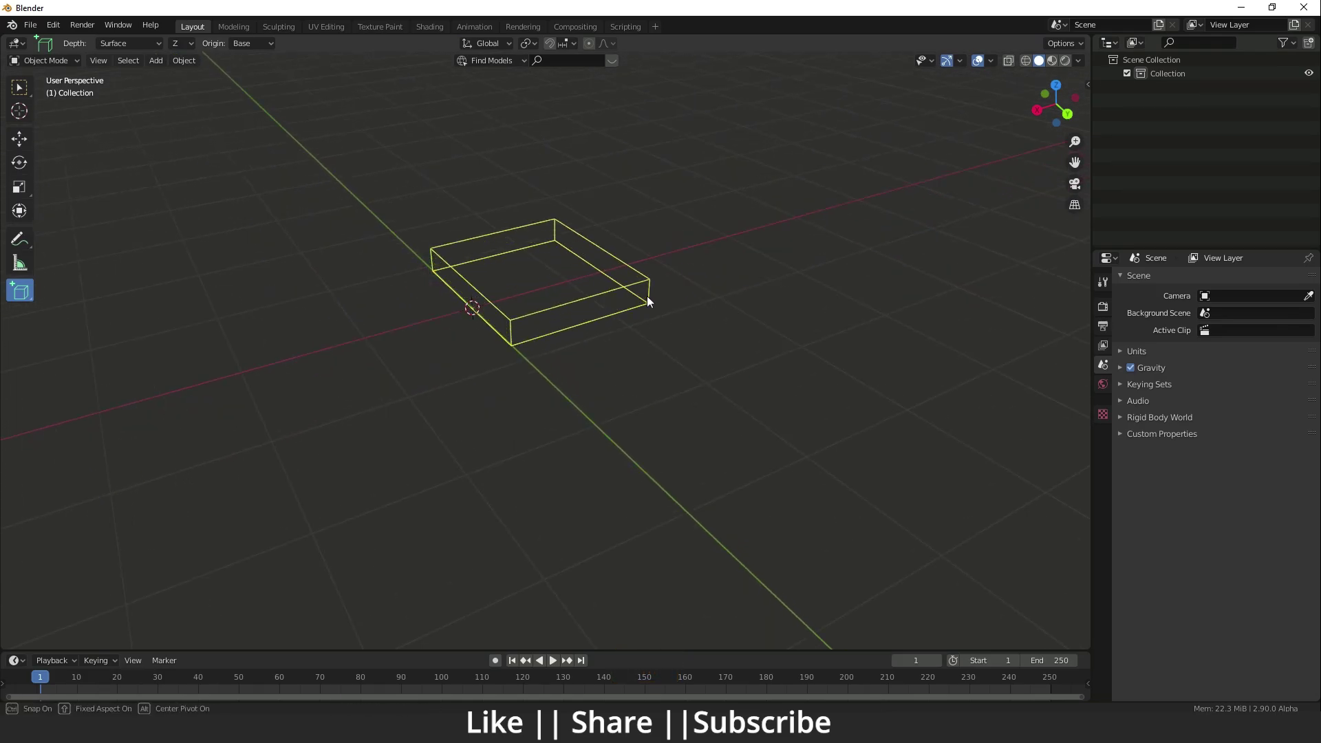
left_click(639, 139)
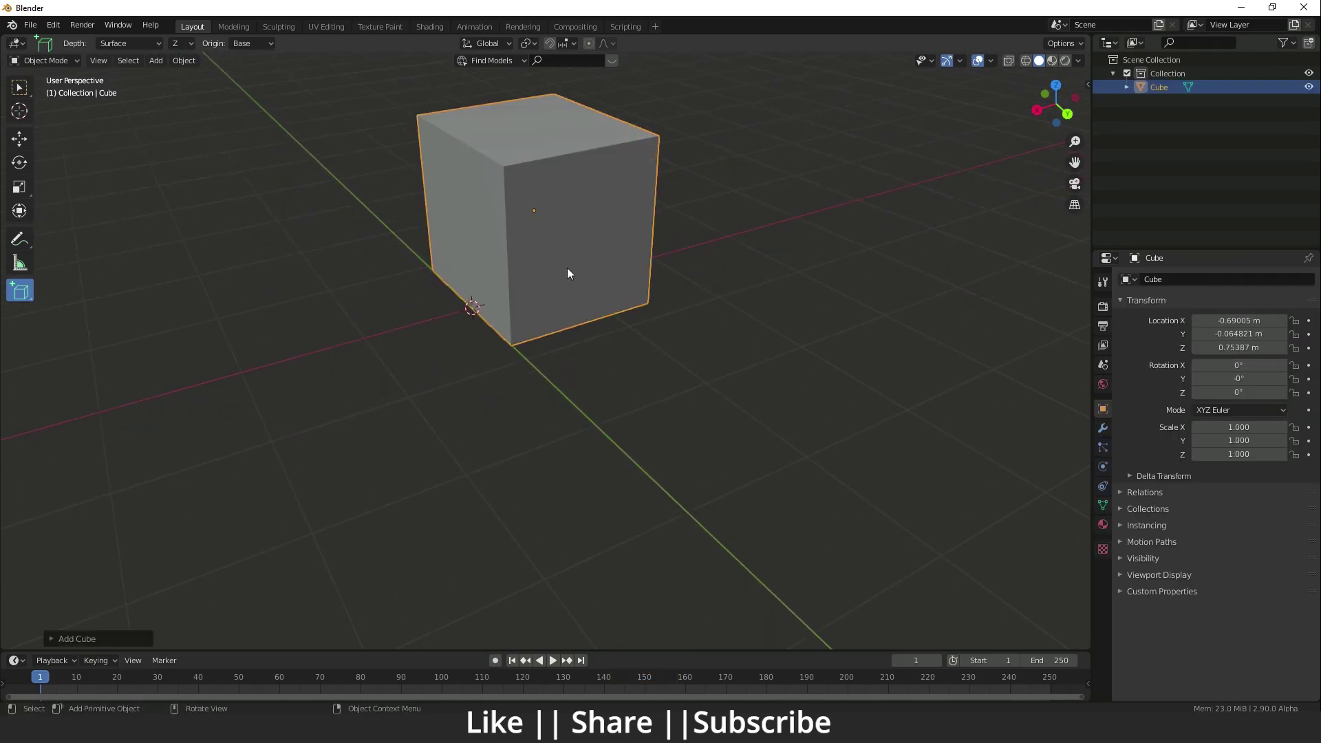
- Set the Add Cube plane axis to Y and draw a box behind the first cube, centred about X -5.4, Y -2.4, Z -0.7 m
scroll(553, 316, "down", 4)
middle_click_drag(553, 317, 353, 453, "shift")
scroll(401, 373, "down", 2)
middle_click_drag(402, 372, 450, 363, "shift")
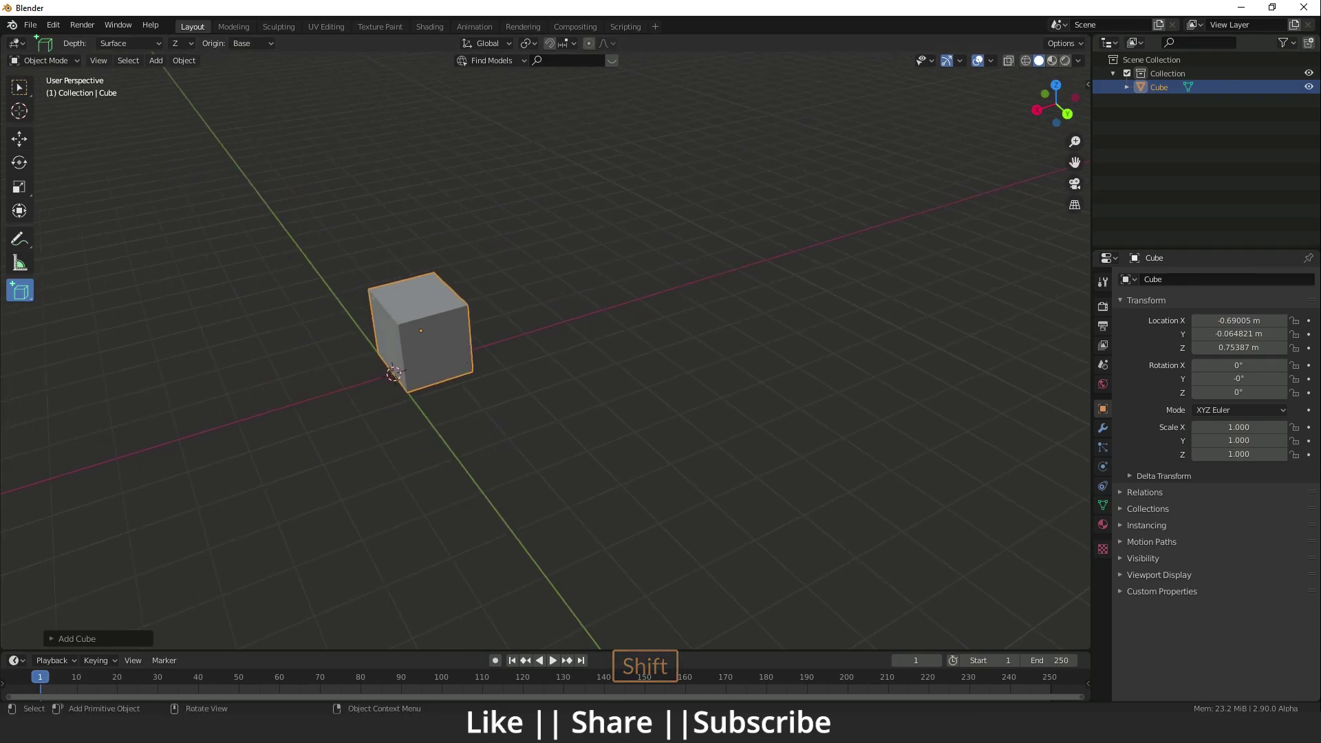
left_click(184, 44)
left_click(189, 71)
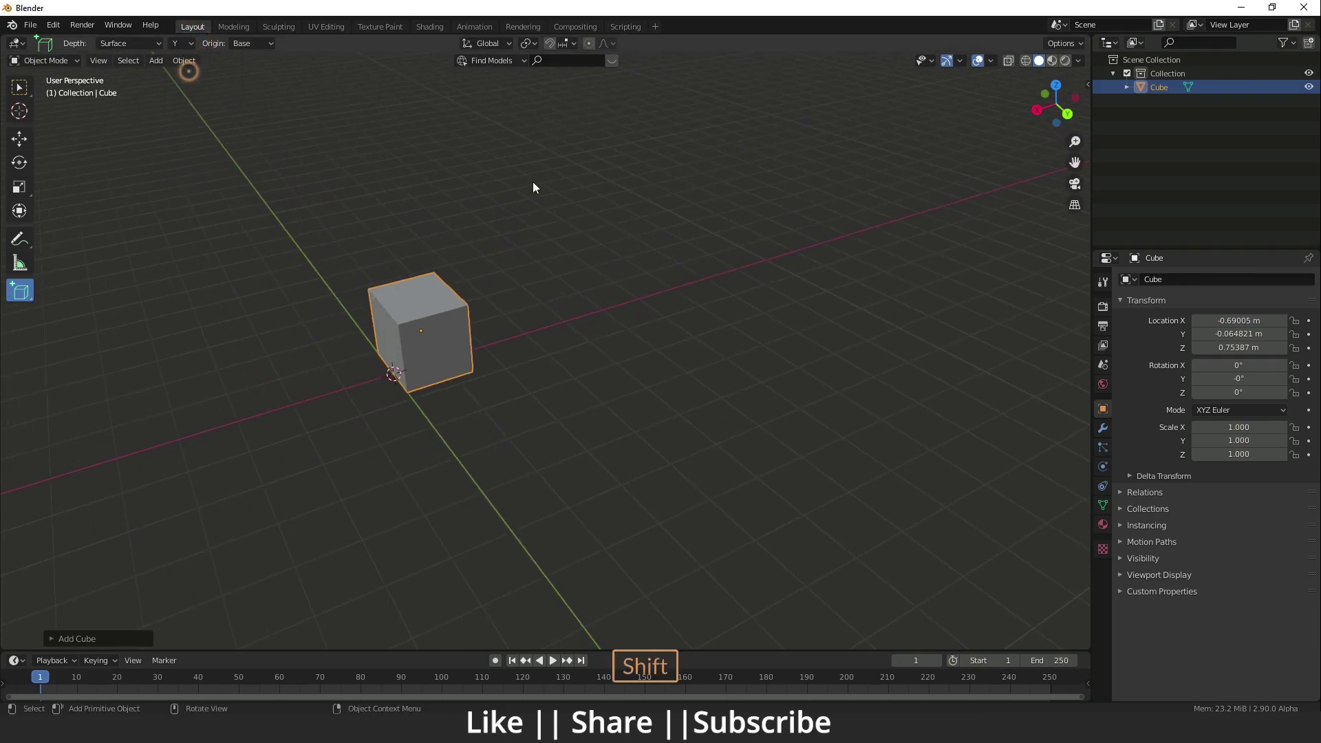
mouse_move(533, 186)
middle_mouse_down()
mouse_move(622, 356)
mouse_move(599, 351)
middle_mouse_up()
mouse_move(623, 335)
left_mouse_down()
mouse_move(646, 360)
mouse_move(706, 370)
left_mouse_up()
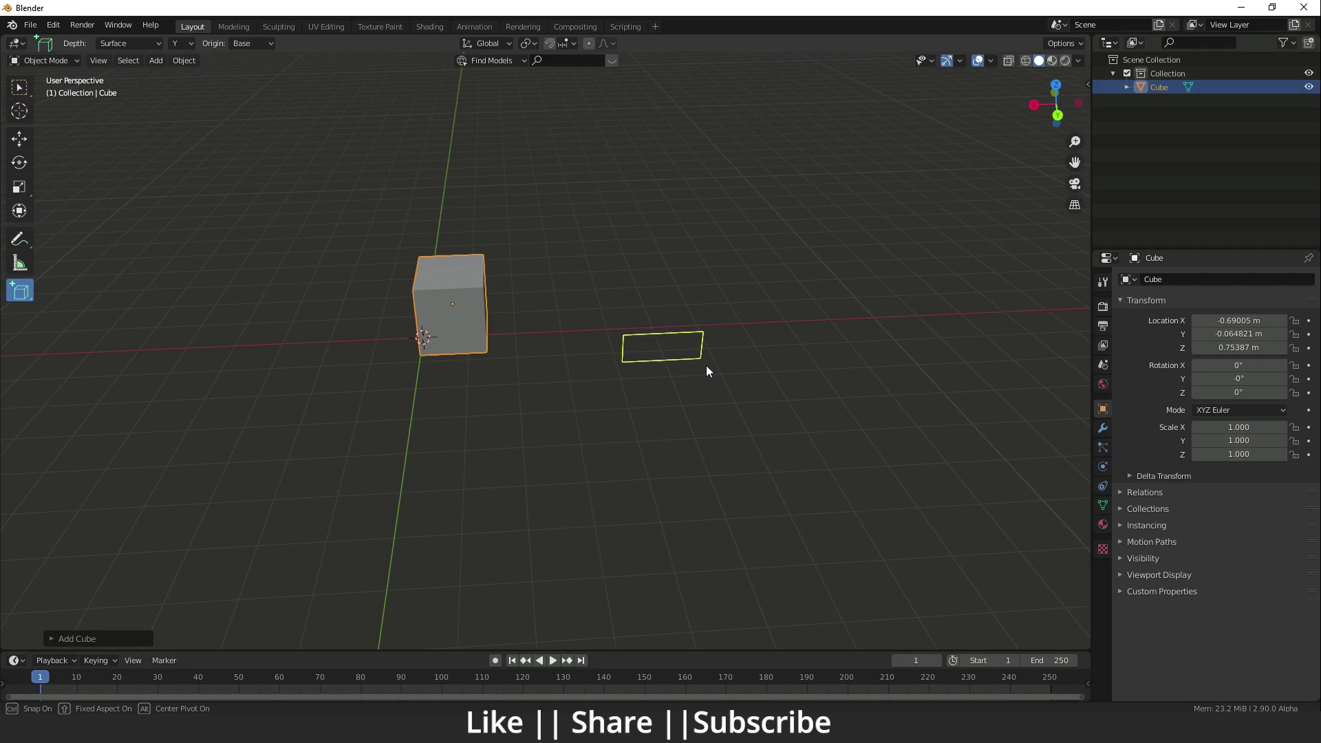
left_click(656, 291)
- Draw a large, distant box with the same Y axis setting, centred about X -167, Y 13.5, Z -43.6 m
middle_click_drag(656, 291, 604, 343)
left_click_drag(605, 338, 614, 370)
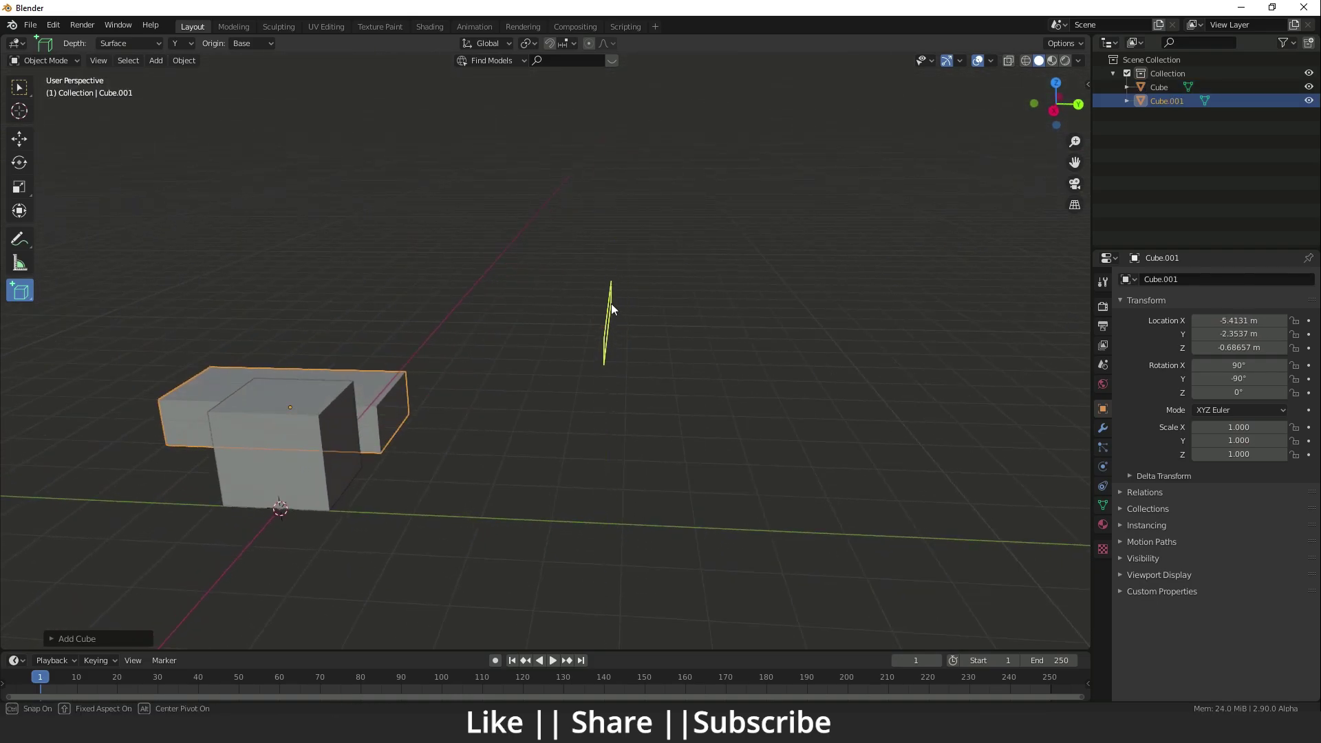
left_click_drag(610, 304, 660, 301)
left_click(716, 298)
- Set the plane axis to X and draw a small flat box near the green axis, centred about X -2, Y 8.7, Z 0.2 m
middle_click_drag(716, 298, 287, 88)
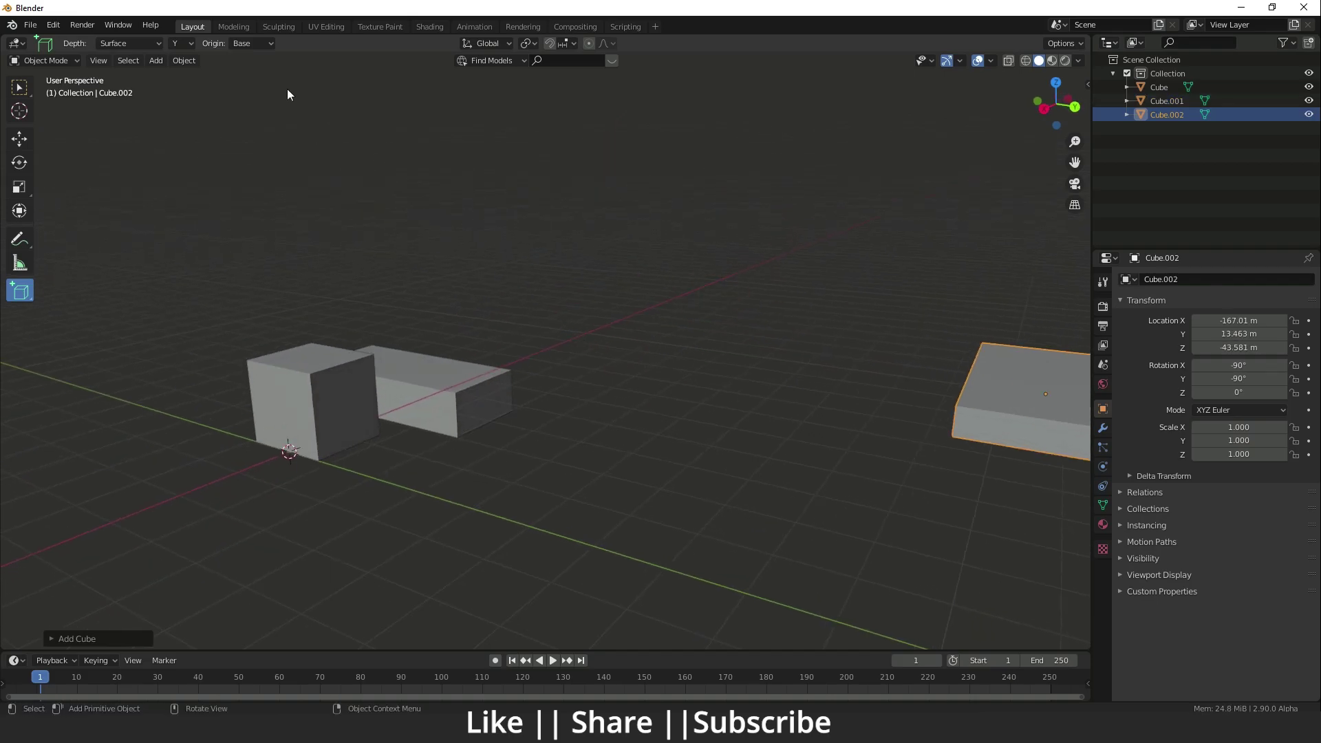
left_click(186, 43)
left_click(185, 60)
scroll(630, 440, "down", 2)
left_click_drag(633, 444, 721, 481)
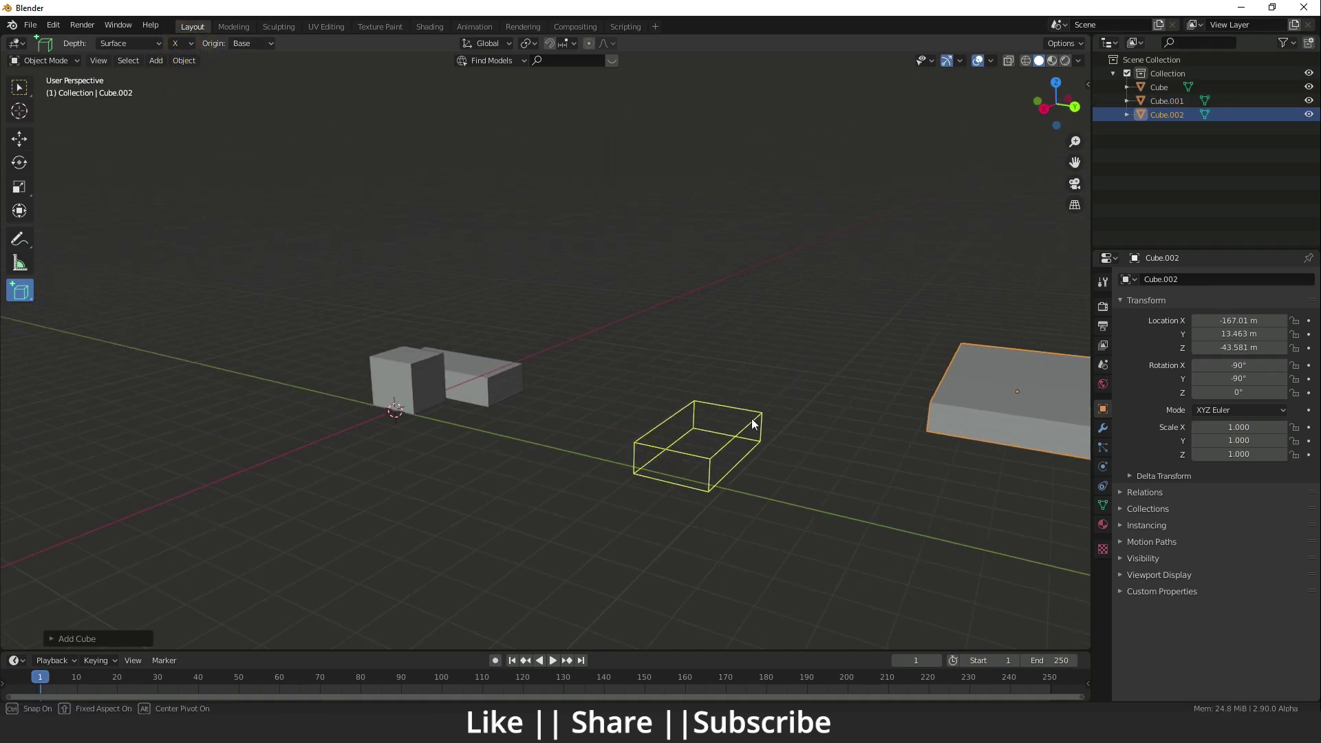
left_click(755, 419)
- Draw a larger box in front of the first cube with the X axis setting, centred about X -4.8, Y 2.2, Z -2.5 m
middle_click_drag(642, 401, 531, 447)
scroll(611, 467, "down", 7)
scroll(564, 417, "up", 7)
scroll(525, 451, "down", 3)
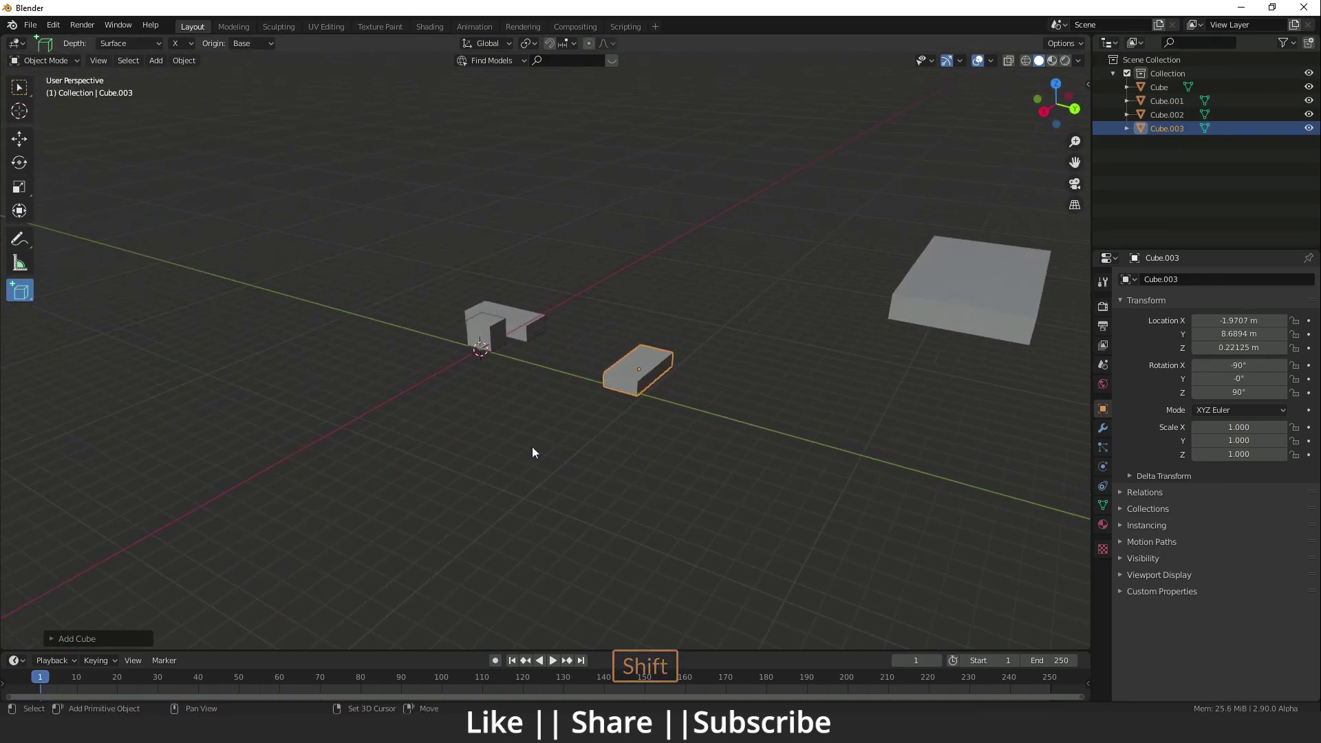
left_click(265, 44)
scroll(501, 365, "up", 3)
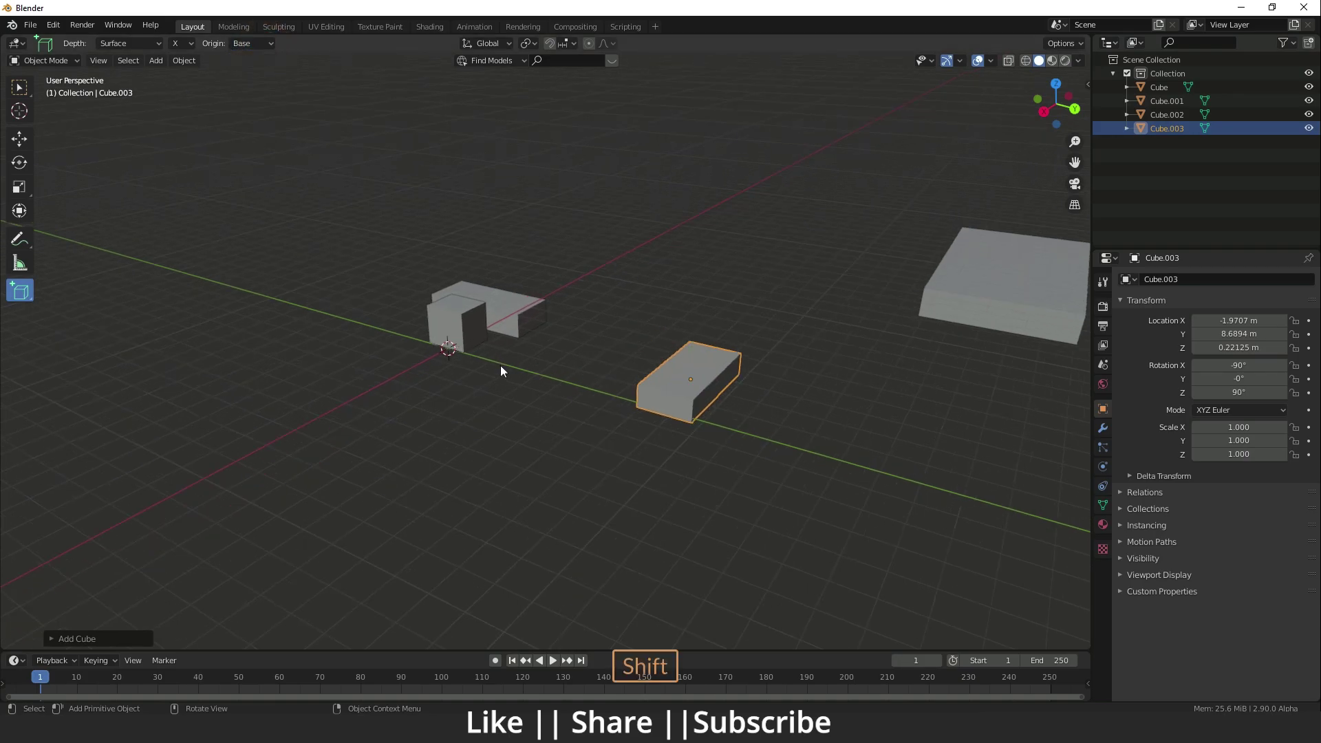
left_click_drag(421, 448, 597, 393)
left_click(695, 274)
- Set the plane axis back to Z and draw a cube on the negative Y side, centred about X 4.3, Y -7.9, Z 2 m
left_click(191, 43)
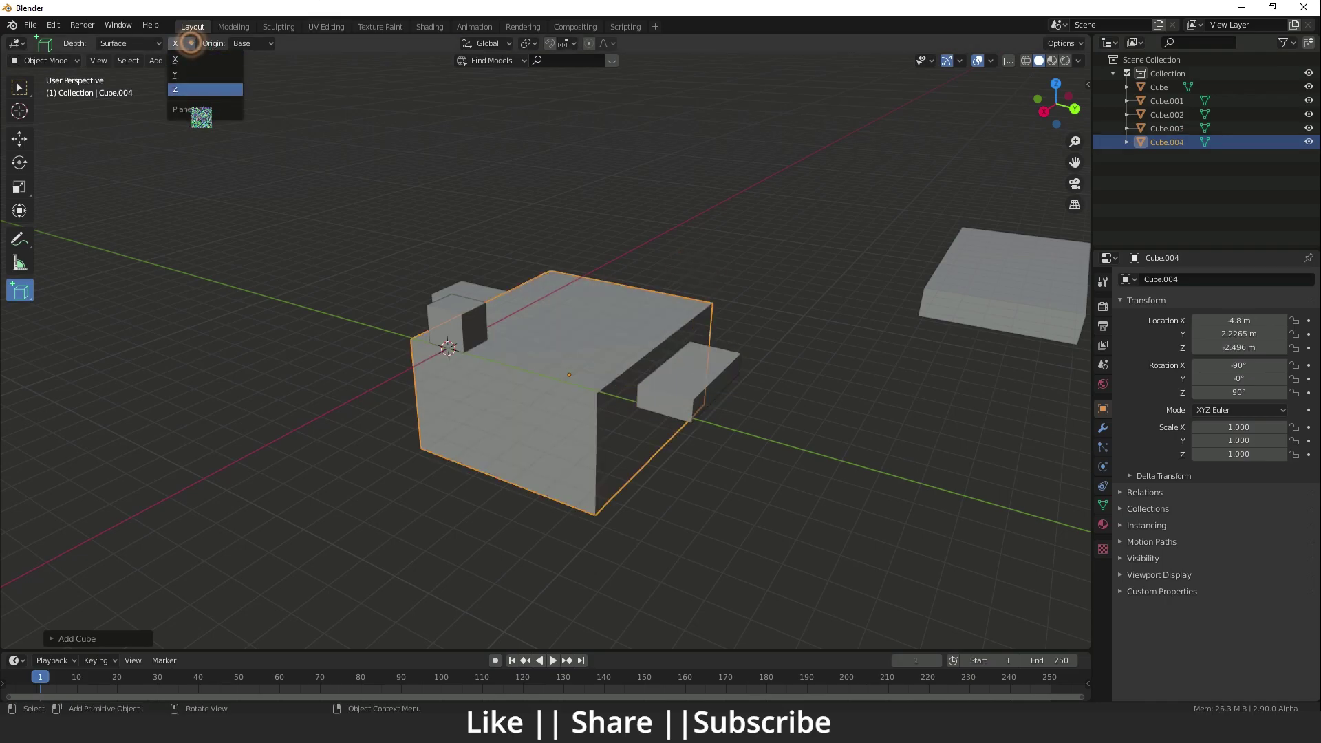
left_click(186, 90)
middle_click_drag(228, 253, 363, 328)
left_click_drag(355, 316, 432, 363)
left_click(422, 250)
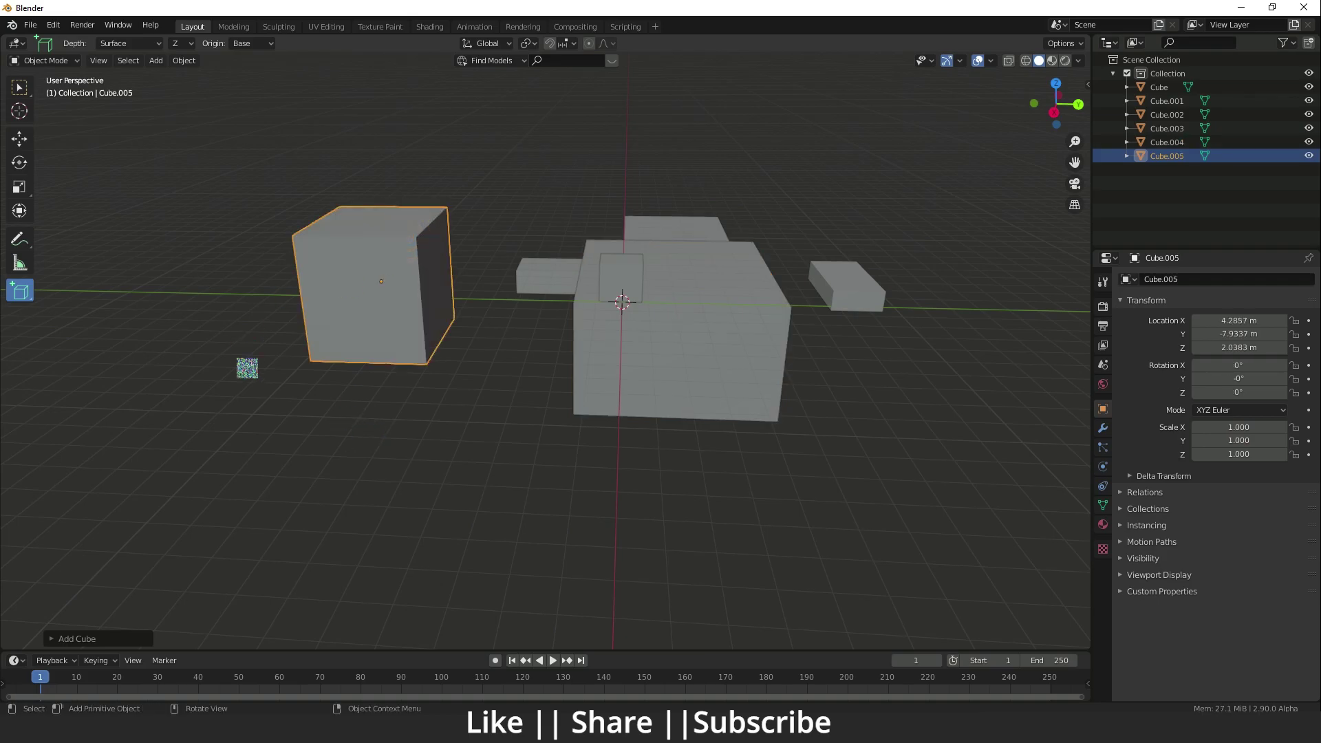
- Set the primitive's origin to Center and draw a cube straddling the grid plane, centred about X 15.1, Y -2, Z 0 m
middle_click_drag(247, 369, 365, 333)
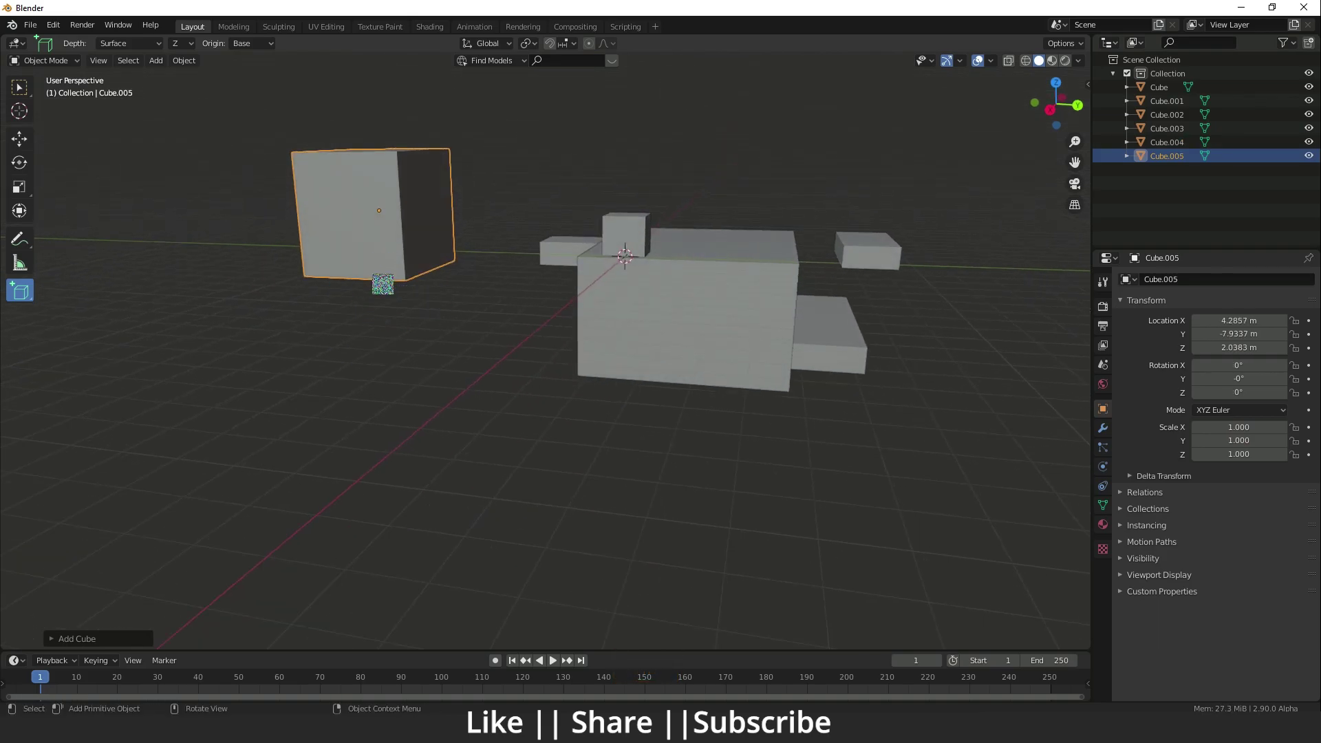
middle_click_drag(356, 137, 383, 211, "shift")
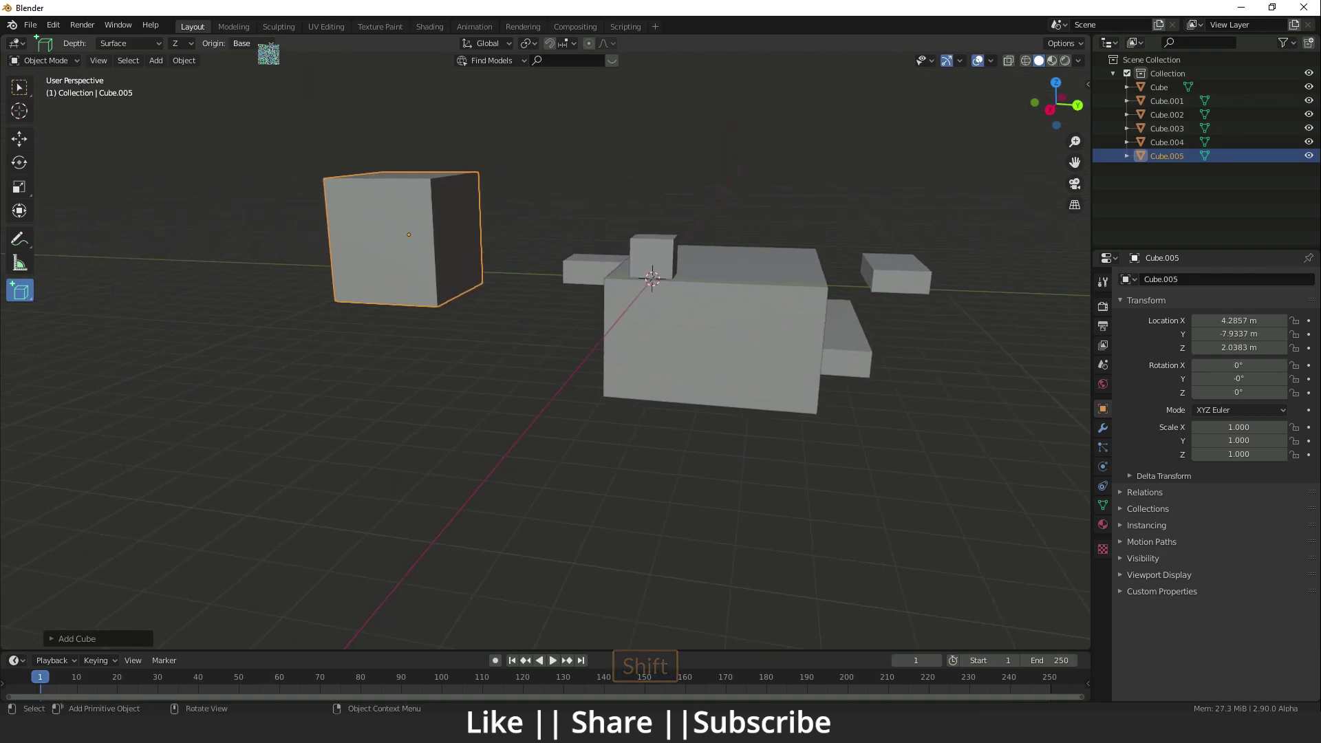
left_click(252, 44)
left_click(265, 77)
left_click_drag(440, 417, 495, 461)
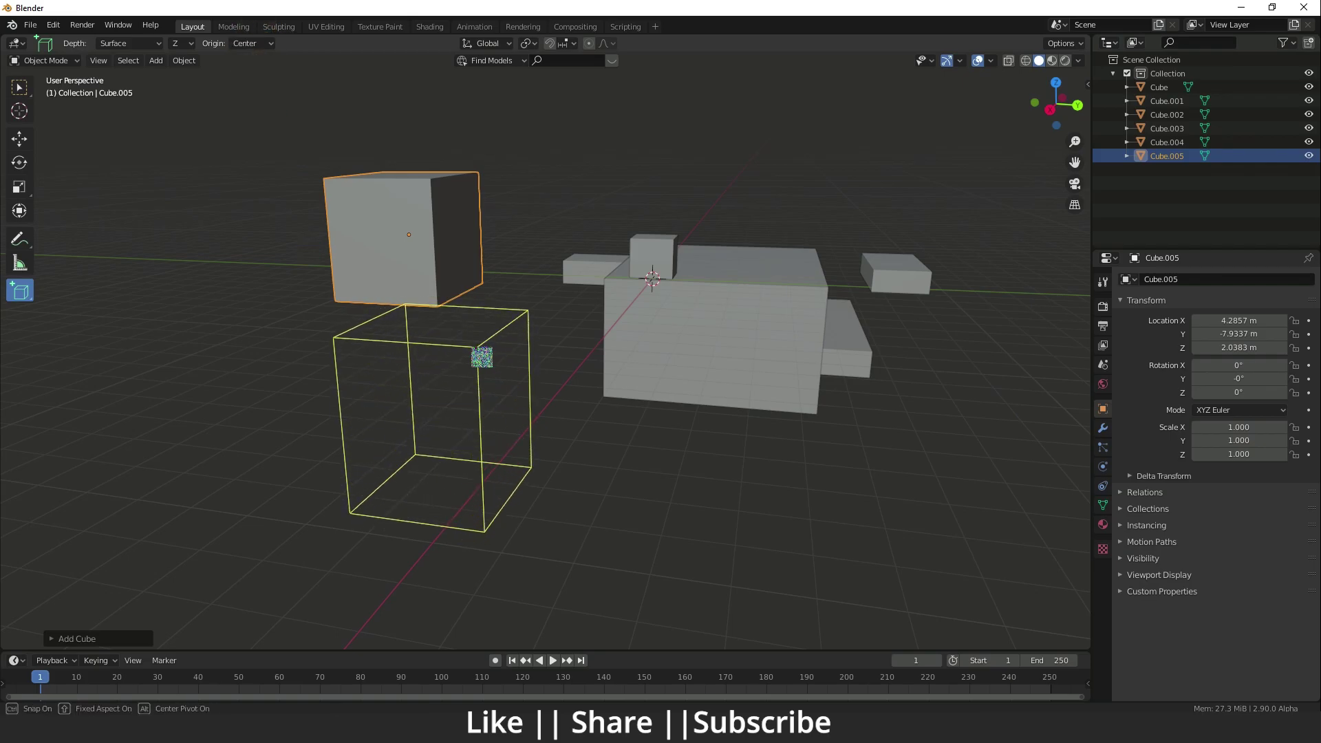
left_click(477, 382)
- Switch to the Move tool, select every cube in the scene and delete them all
middle_click_drag(614, 302, 575, 413)
scroll(534, 386, "down", 4)
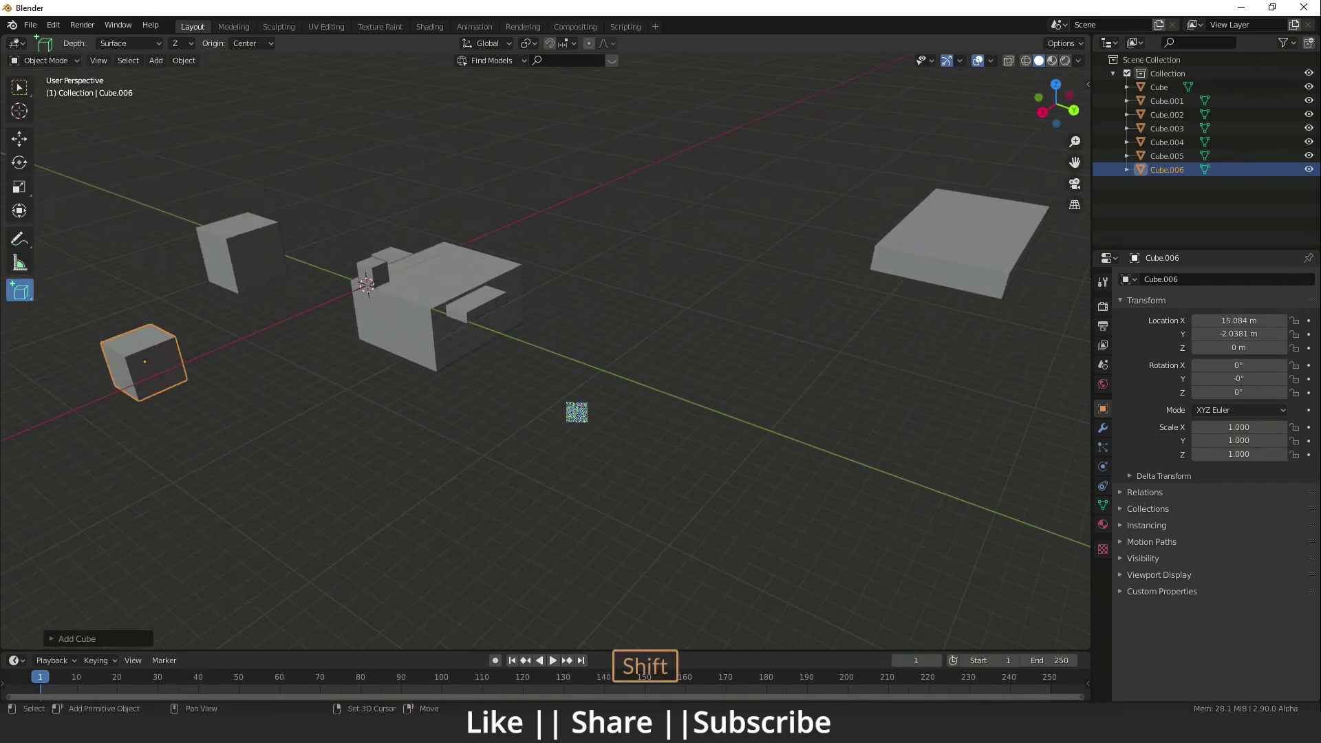
middle_click_drag(386, 462, 446, 446, "shift")
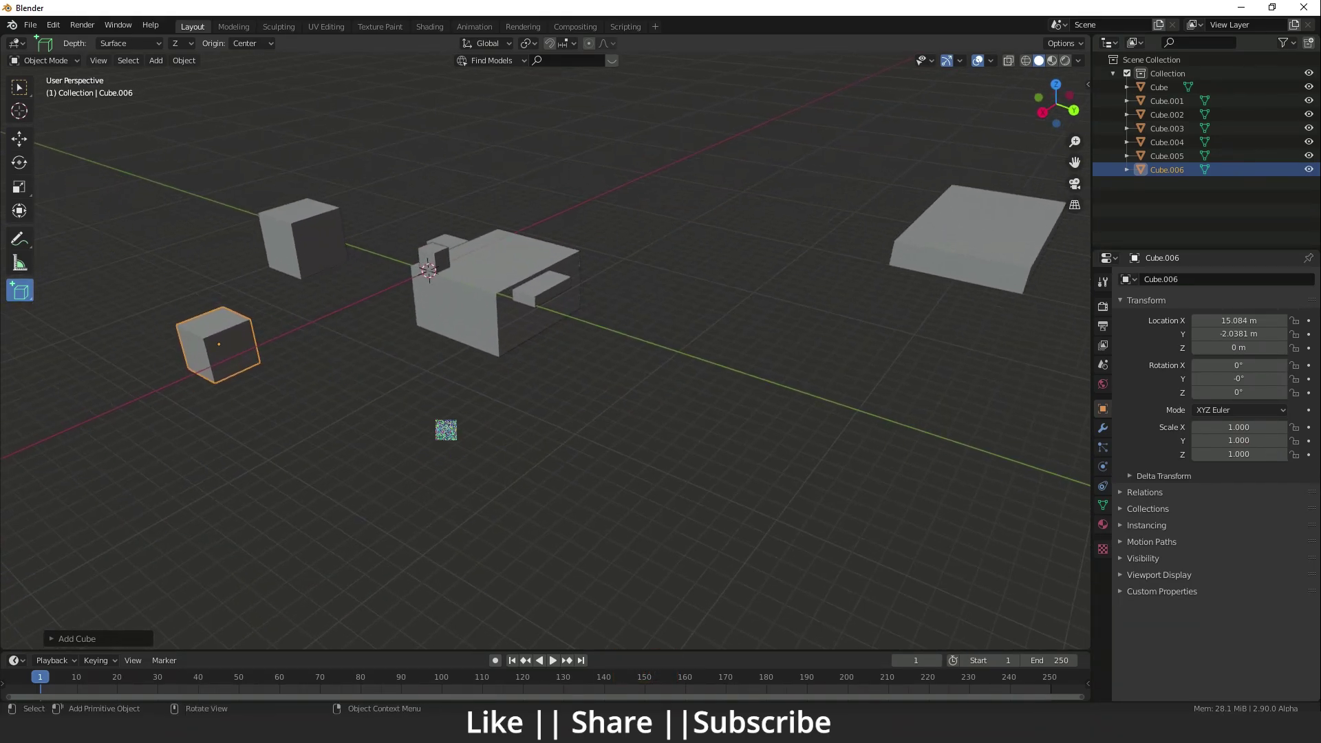
left_click(18, 138)
scroll(498, 364, "down", 3)
key("a")
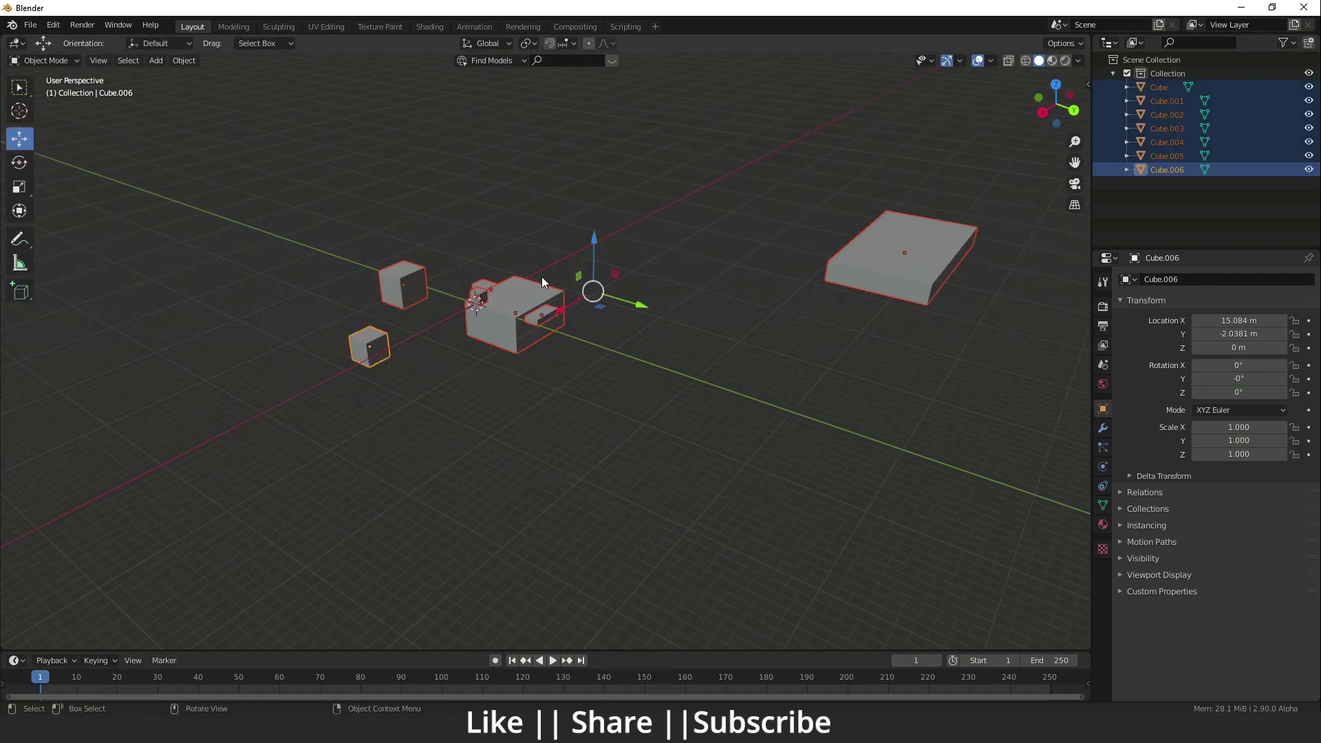
key("Delete")
middle_click_drag(505, 379, 622, 386, "shift")
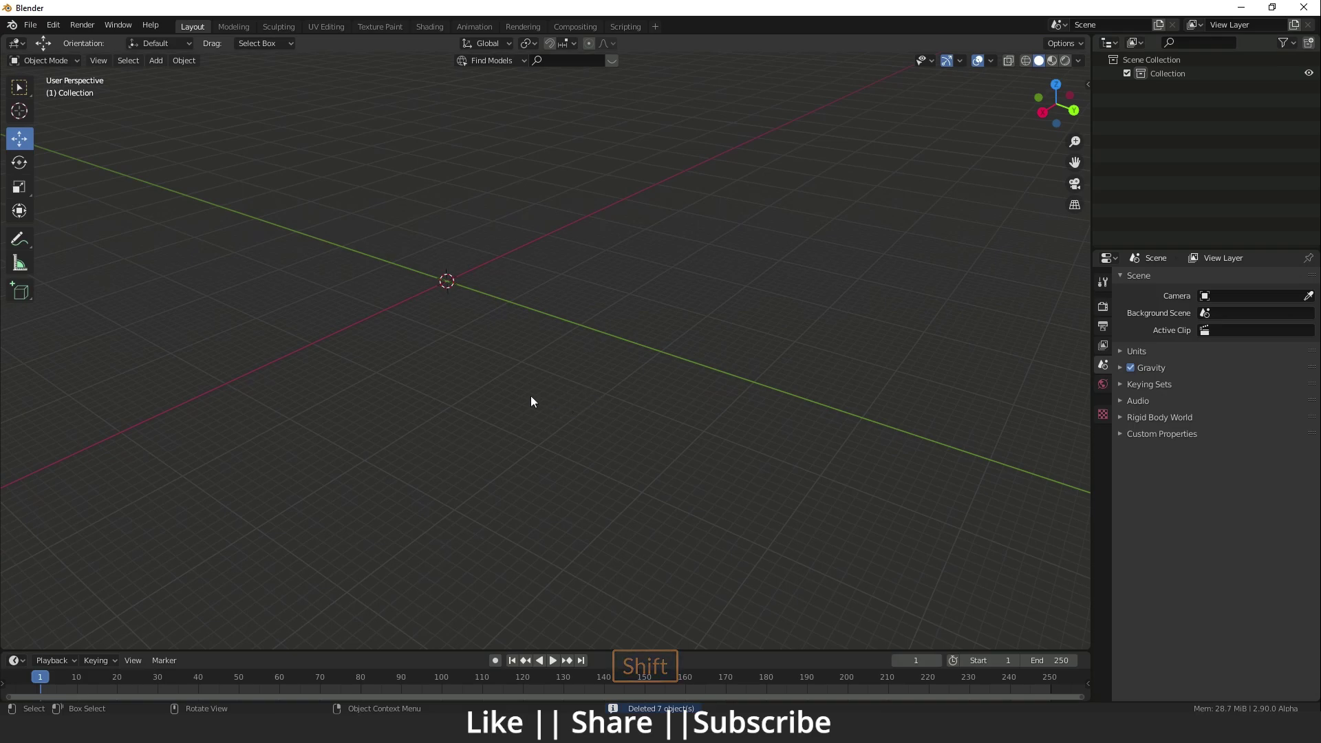
middle_click_drag(532, 401, 634, 424, "shift")
key("shift+a")
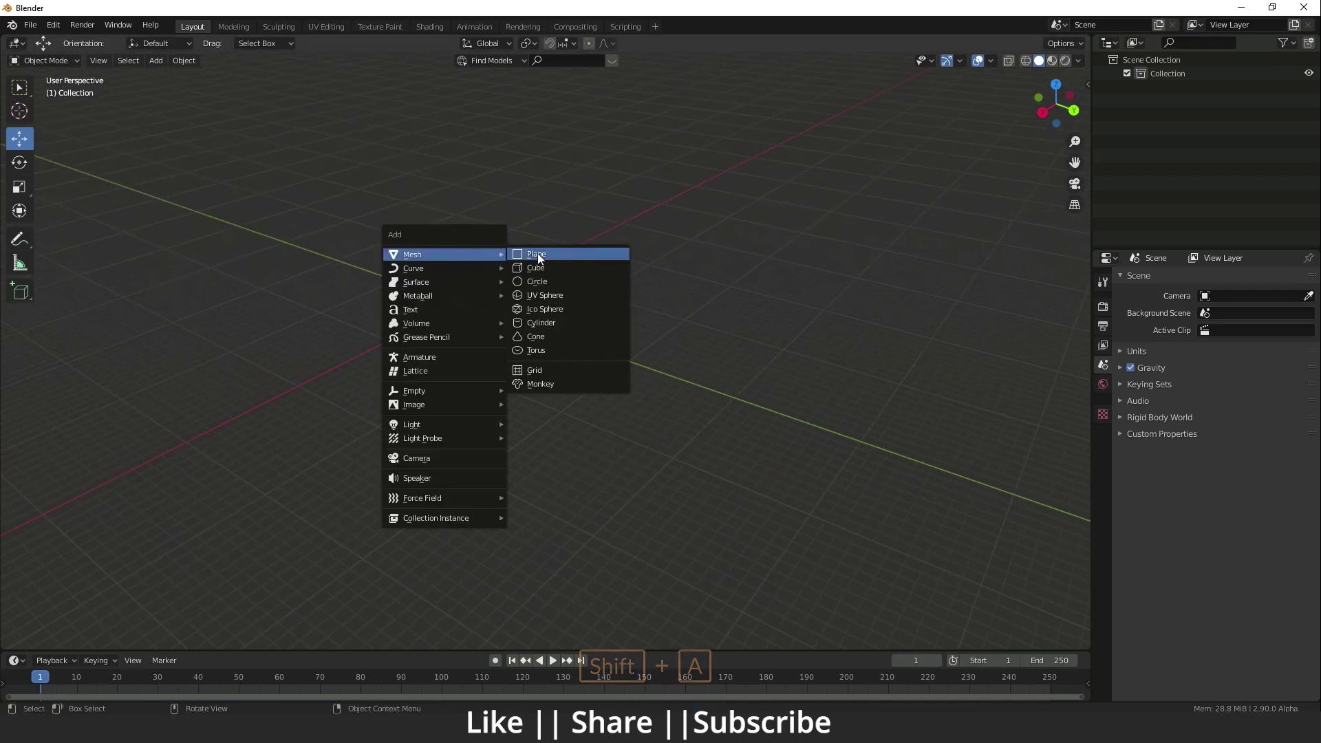
left_click(538, 255)
key("shift+a")
key("ctrl+z")
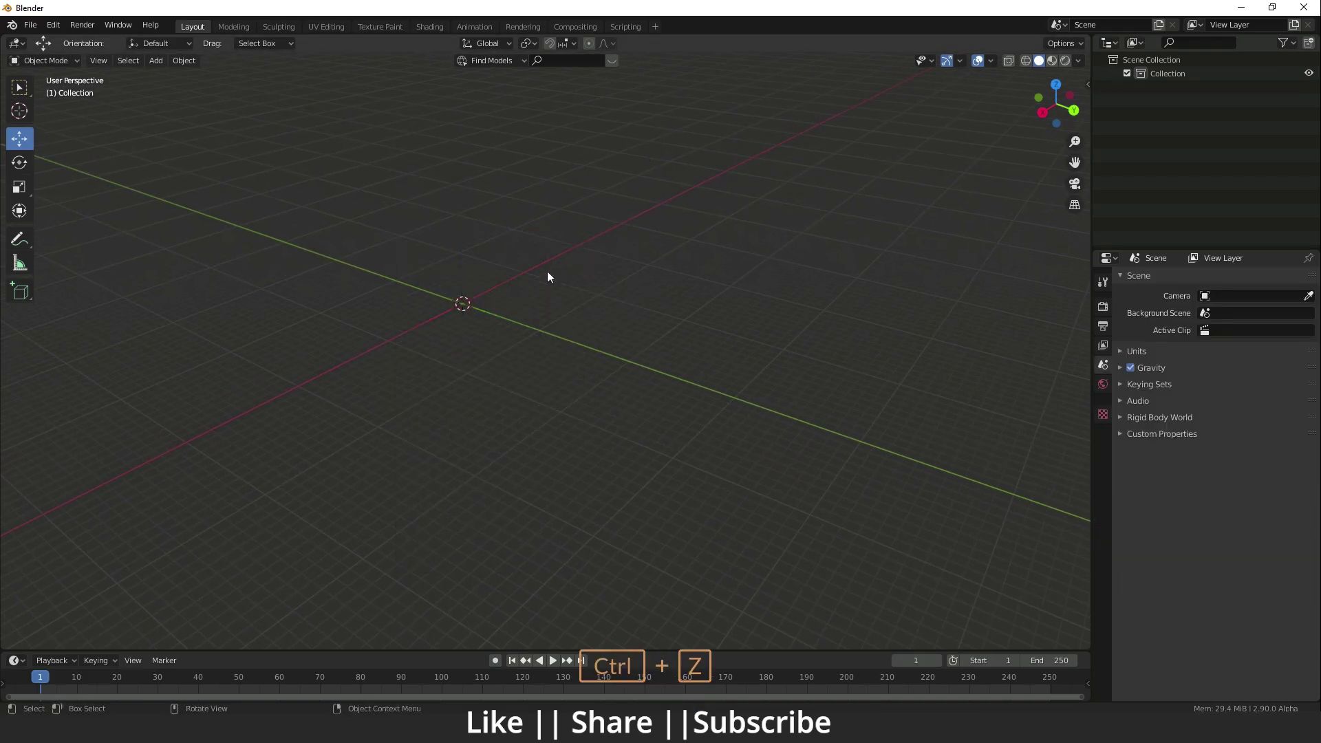
- Add a default mesh cube at the world origin
key("shift+a")
mouse_move(482, 264)
left_click(540, 282)
- Create a new material for the cube in its material properties
middle_click_drag(496, 309, 460, 466, "shift")
scroll(670, 355, "up", 4)
scroll(440, 505, "up", 2)
scroll(440, 505, "down", 4)
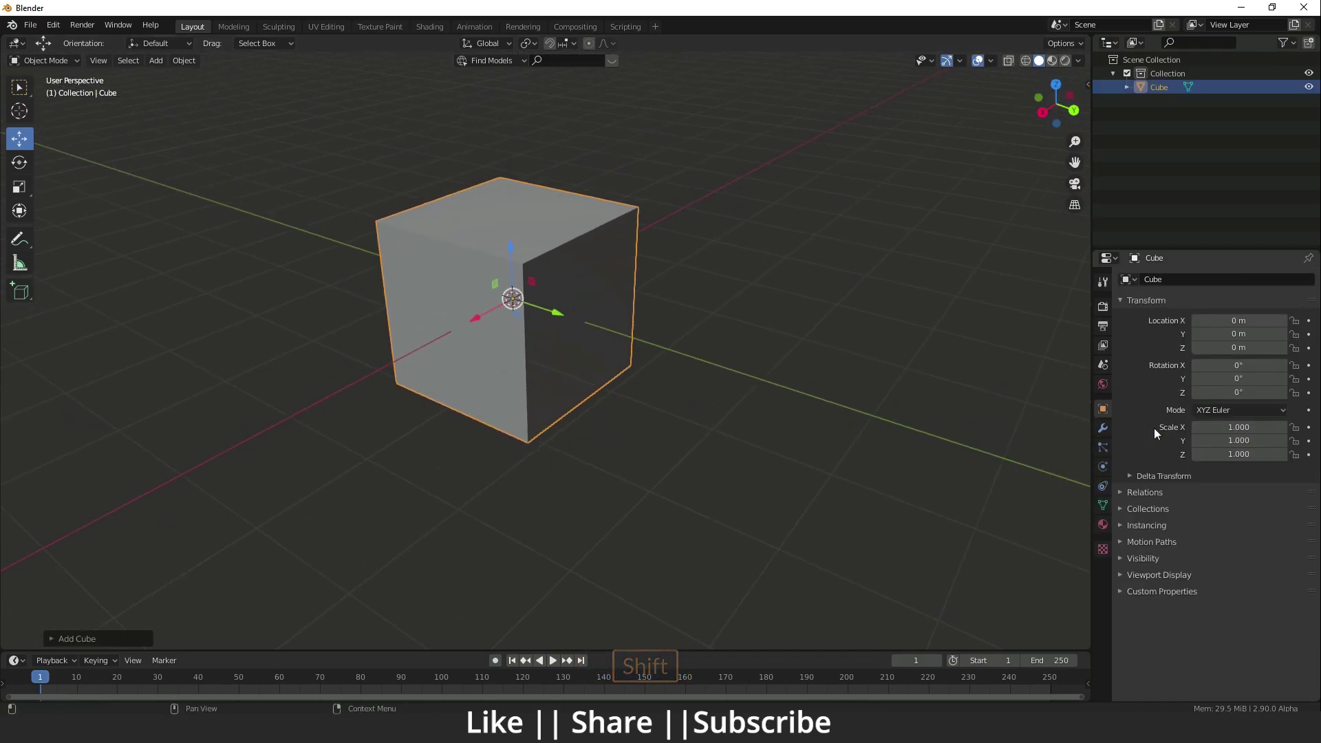
left_click(1103, 524)
left_click(1194, 337)
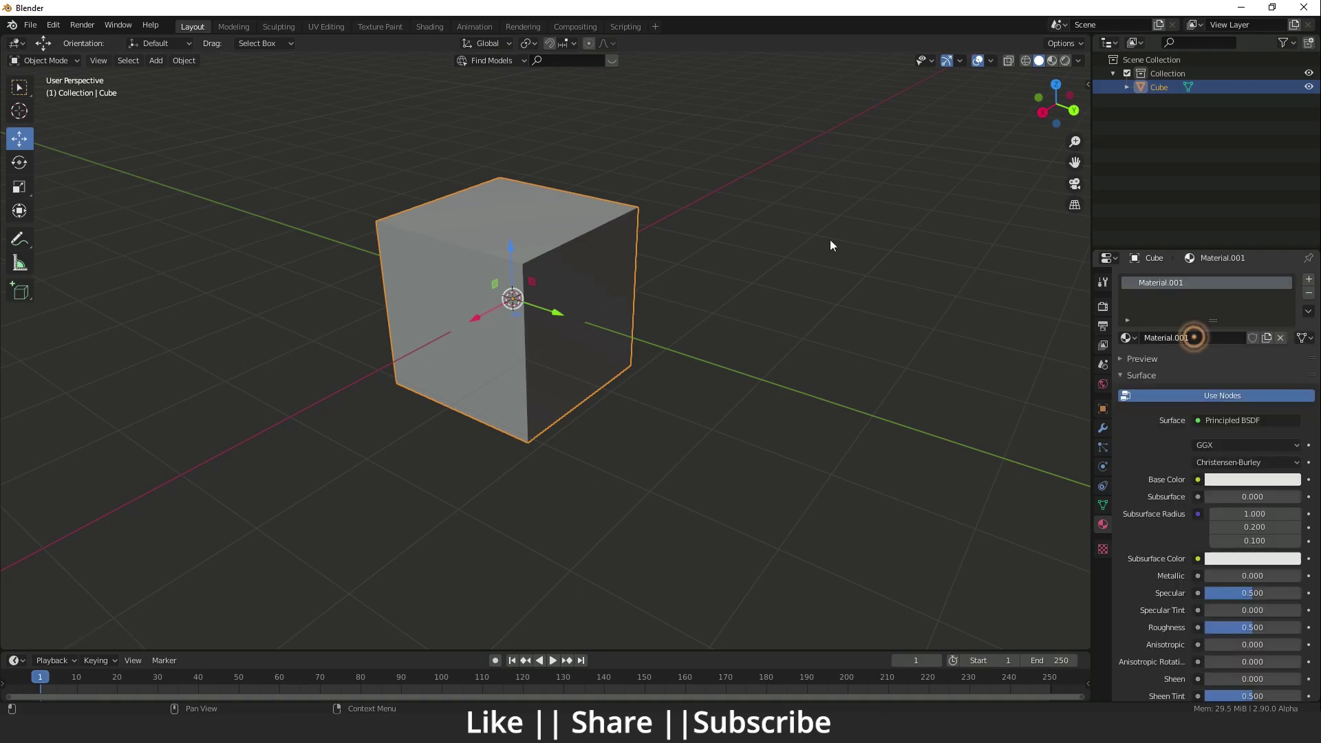
- Compare the Base Color input socket of the cube's material in Blender 2.82 with the one in Blender 2.90
scroll(616, 400, "up", 2)
middle_click_drag(616, 400, 606, 391, "shift")
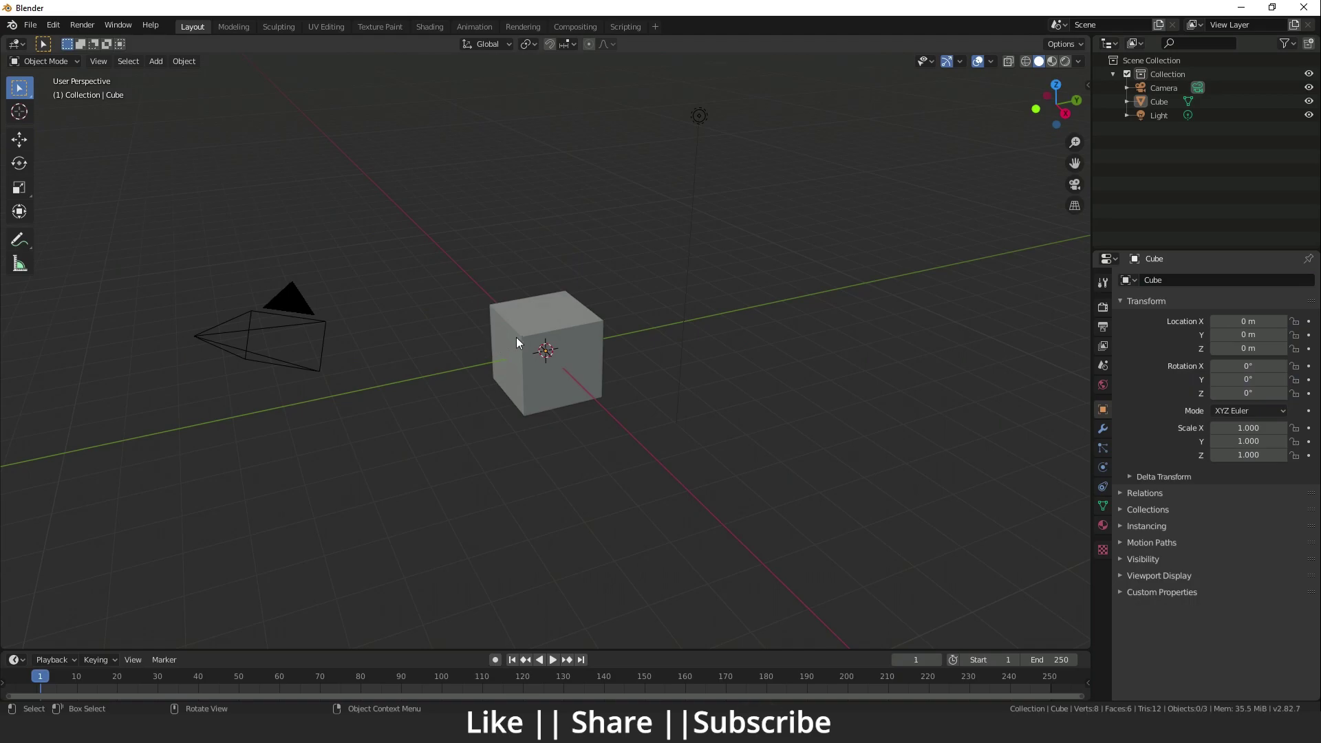
left_click(517, 339)
left_click(1103, 527)
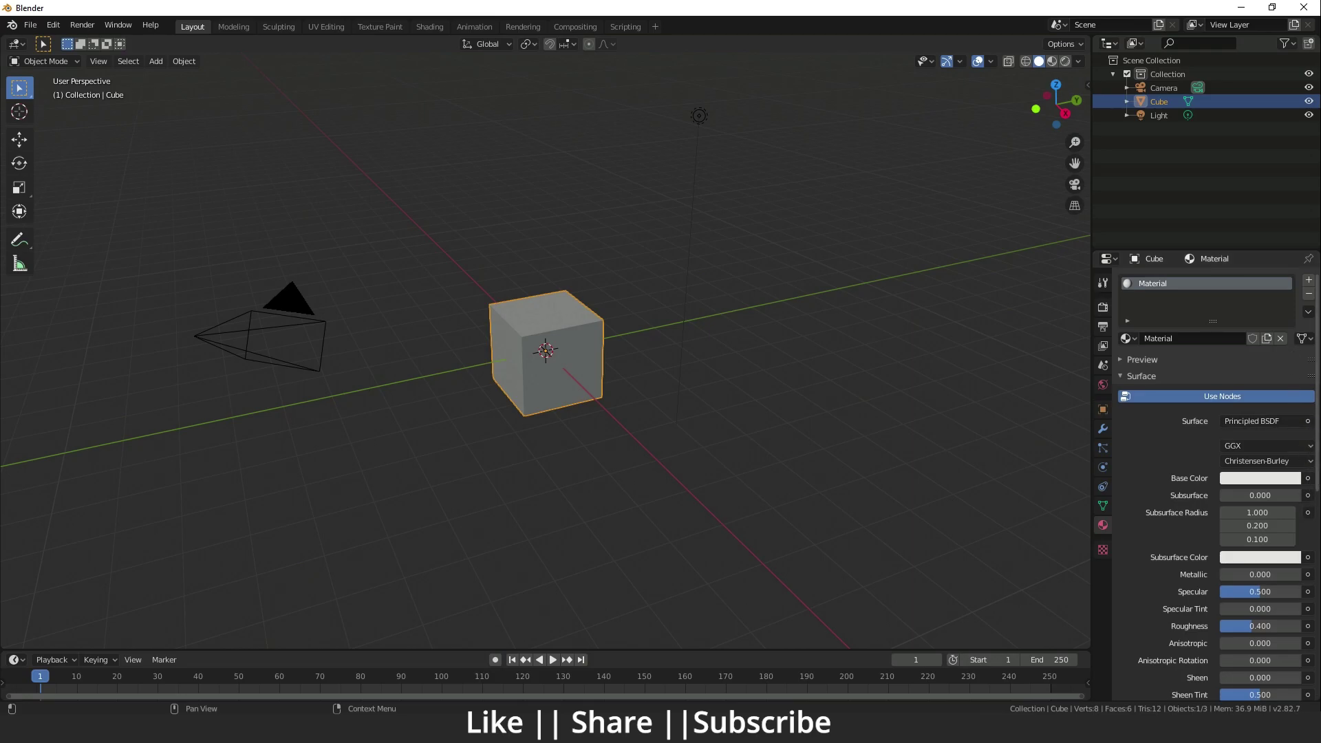
left_click(1308, 479)
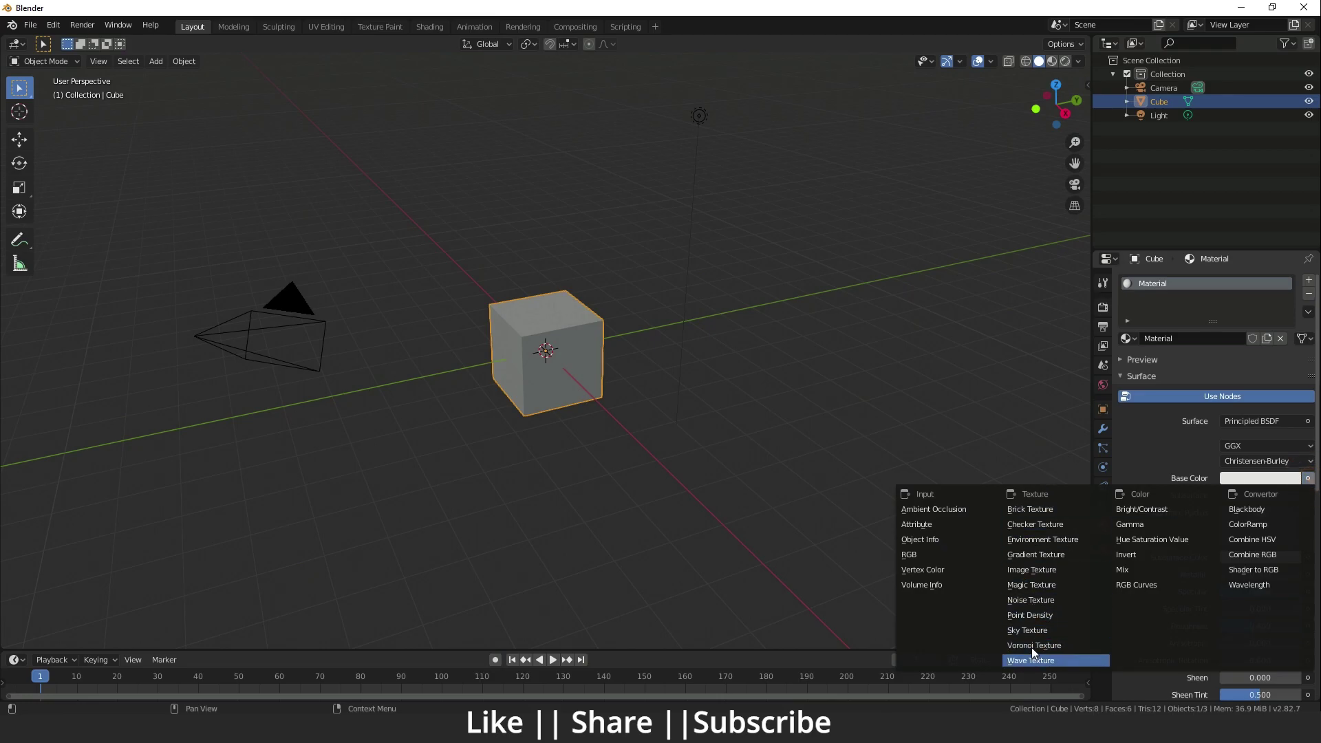
left_click(1164, 453)
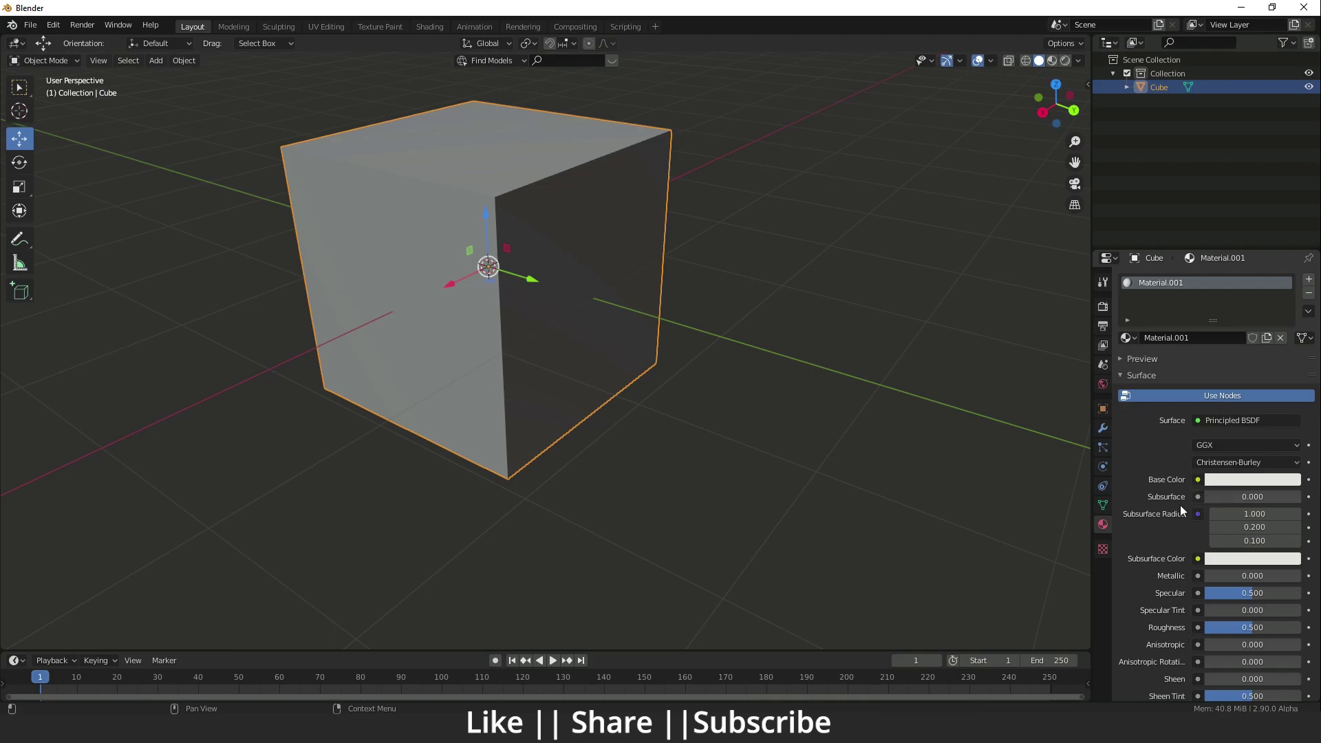
left_click(1197, 479)
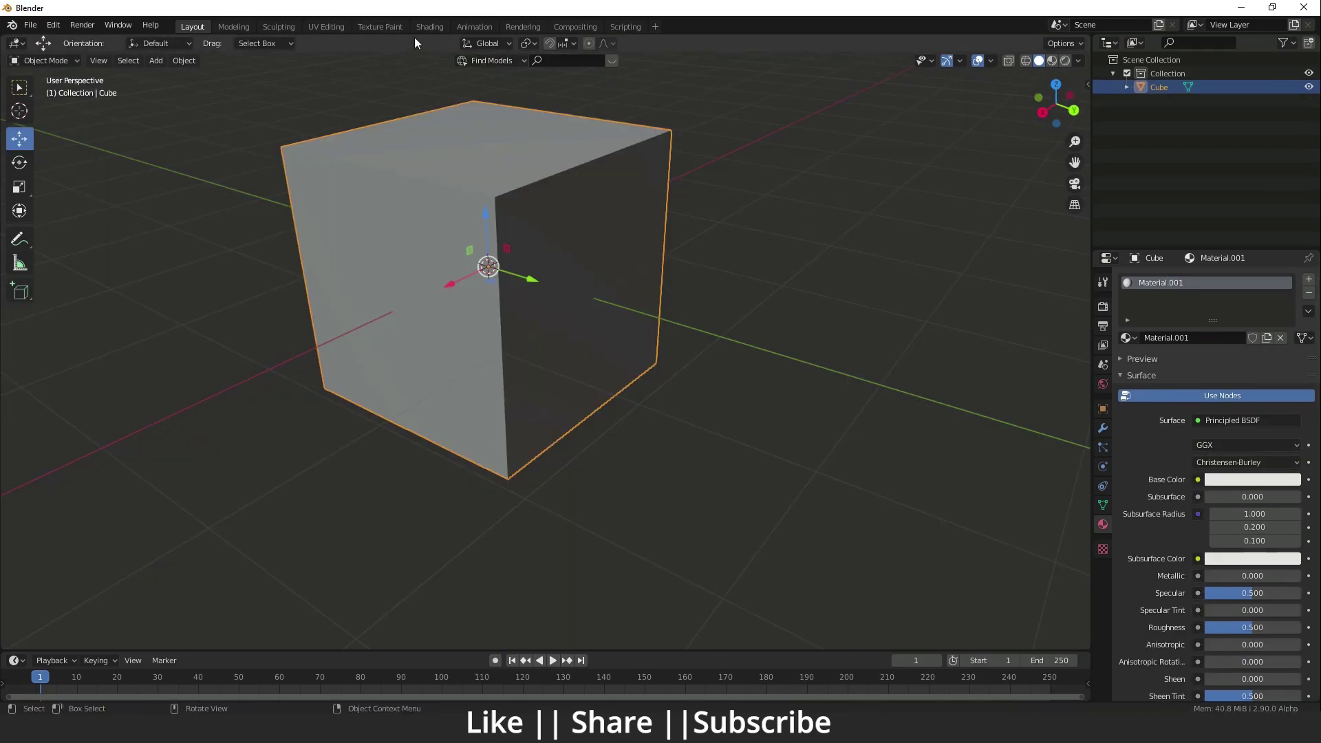
- Switch to the Shading workspace and frame the cube's material nodes in the shader editor
left_click(428, 25)
scroll(564, 547, "up", 4)
middle_click_drag(441, 565, 603, 613, "shift")
scroll(654, 613, "down", 4)
scroll(567, 626, "up", 3)
middle_click_drag(460, 606, 523, 604, "shift")
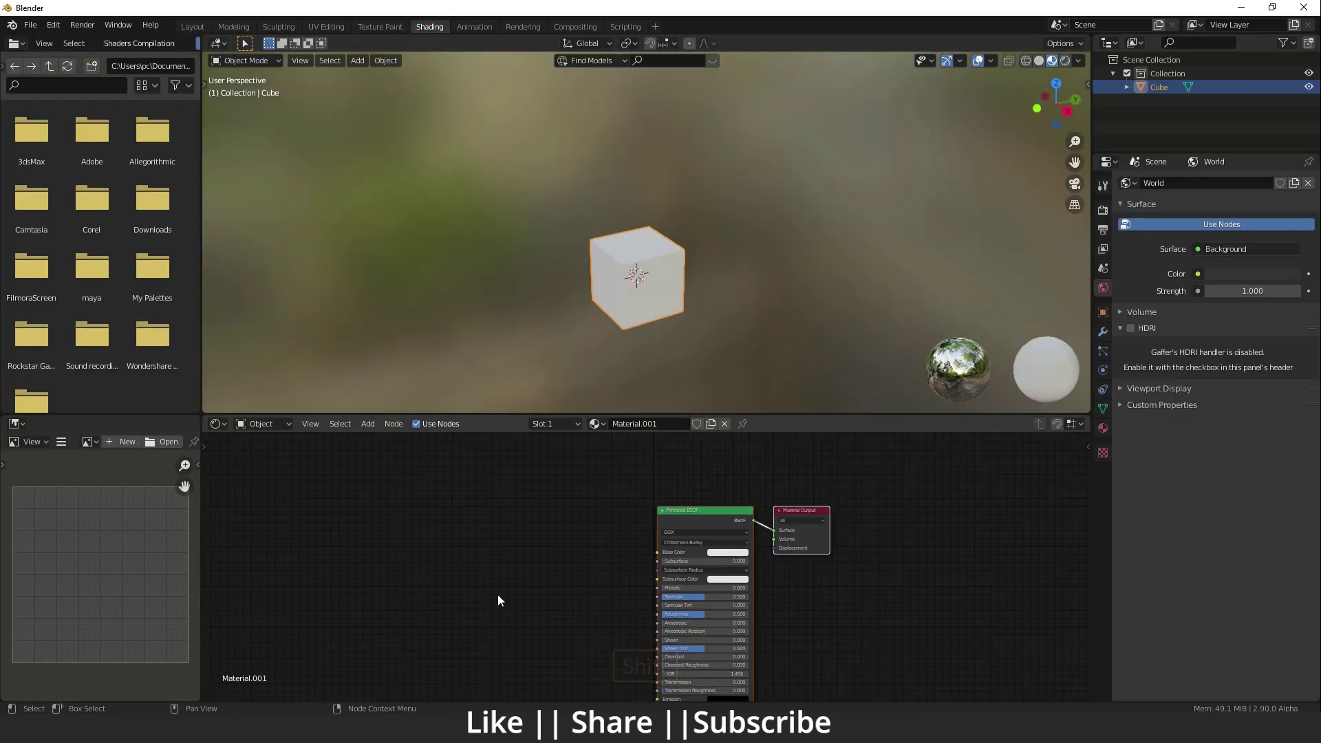
scroll(585, 559, "down", 1)
- Search for the Mix Shader node and place it in the empty area before the Principled BSDF node
key("shift+a")
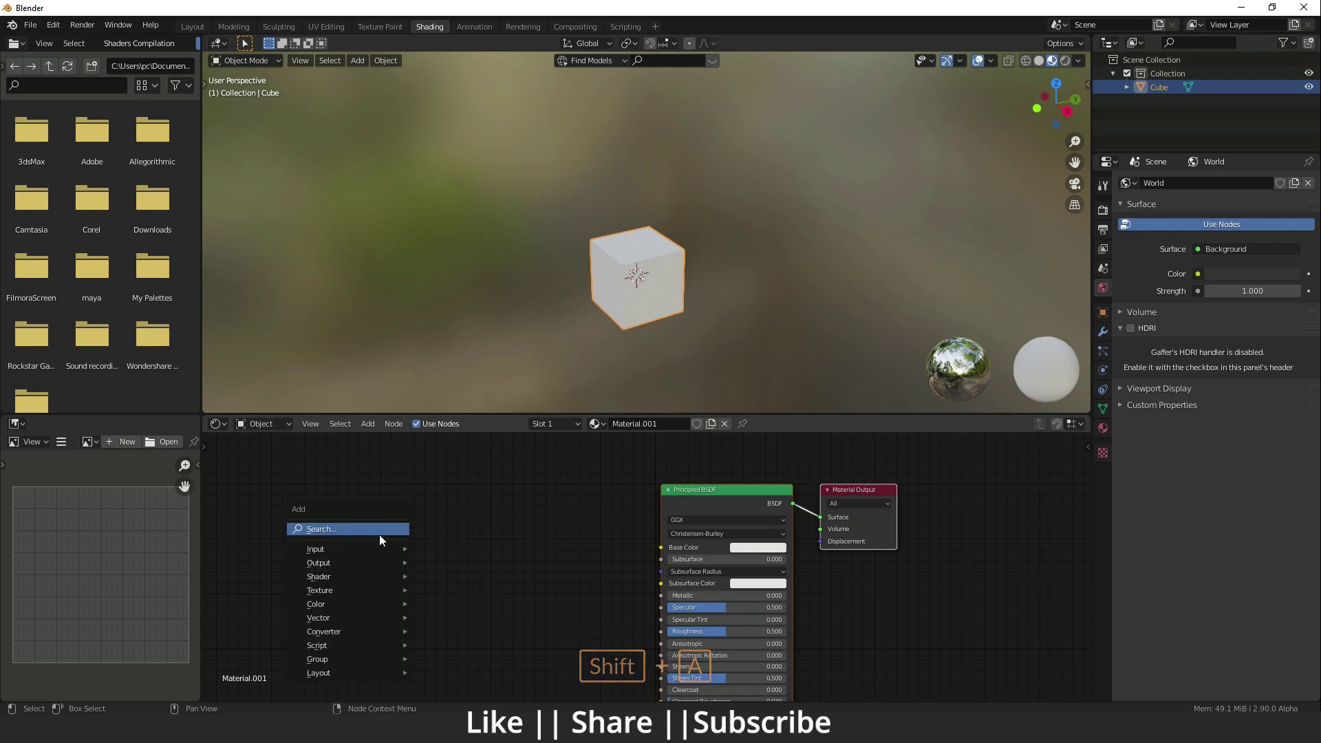
left_click(379, 532)
type("mic")
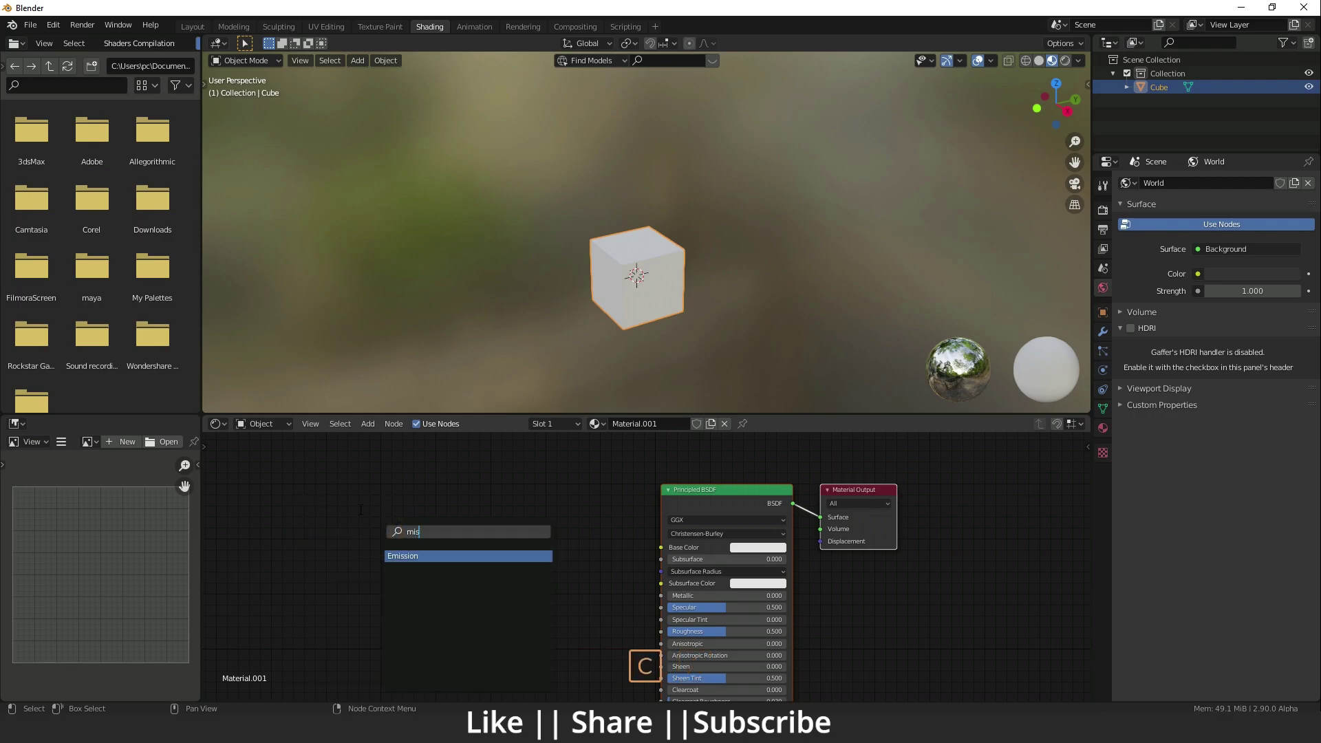
key("BackSpace")
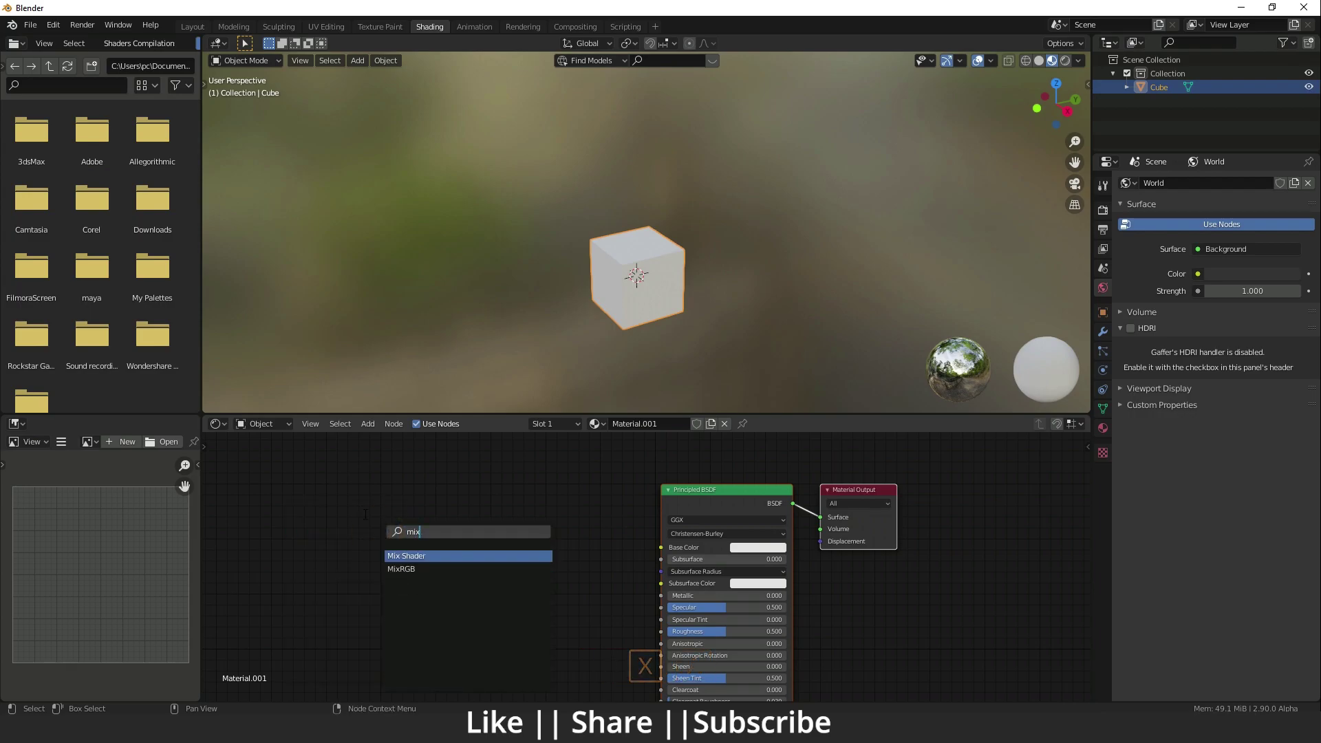
type("x")
left_click(429, 554)
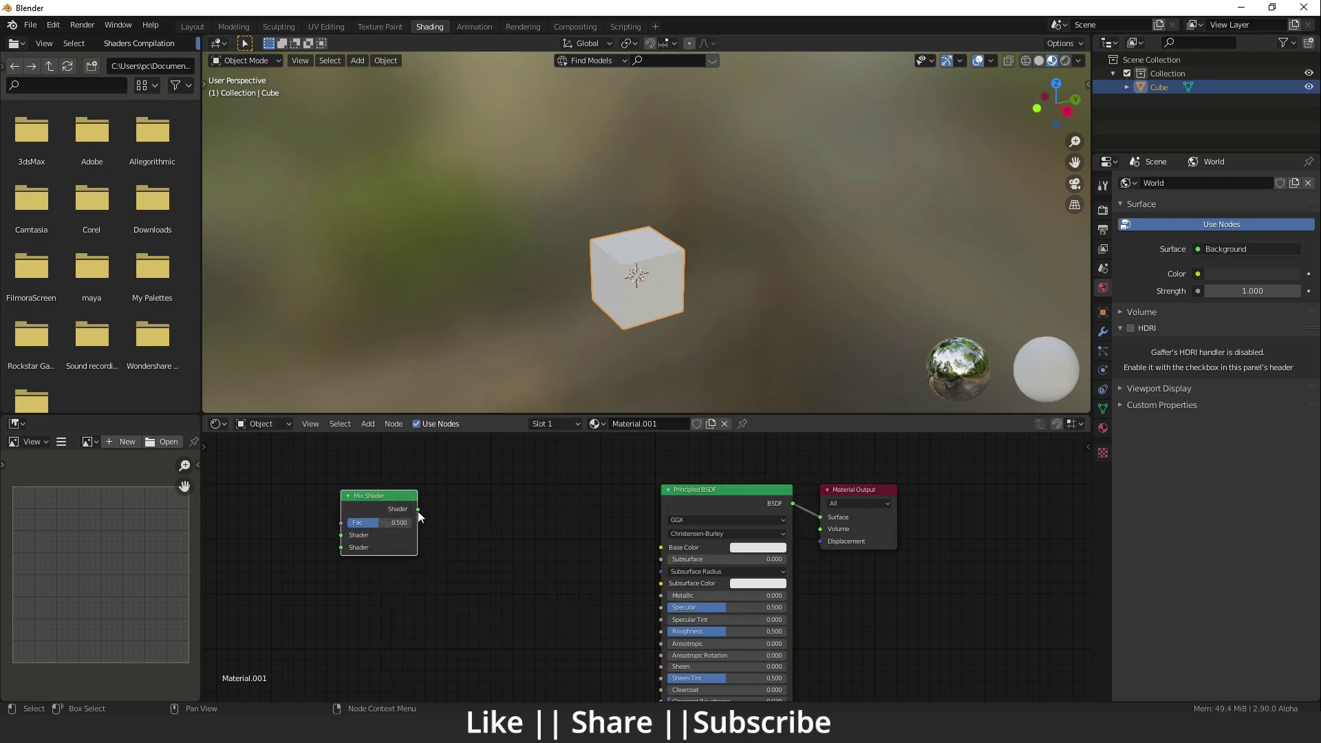
- Connect the Mix Shader's Shader output to the Volume input of the Material Output node
scroll(609, 618, "down", 4)
mouse_move(609, 644)
middle_mouse_down("shift")
mouse_move(593, 550)
mouse_move(599, 637)
middle_mouse_up("shift")
scroll(593, 571, "up", 2)
scroll(596, 634, "down", 2)
scroll(598, 637, "up", 3)
left_click_drag(481, 509, 493, 509)
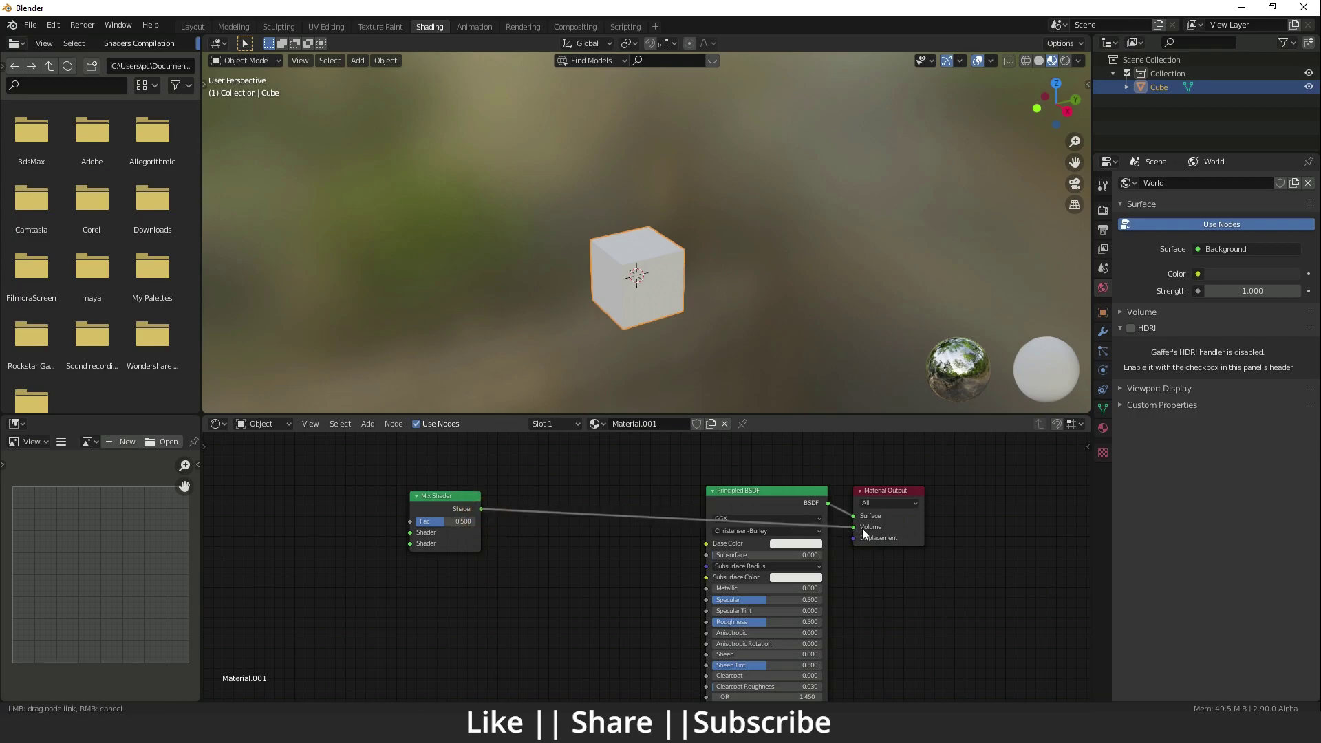
left_click_drag(861, 528, 857, 526)
middle_click_drag(427, 545, 605, 525, "shift")
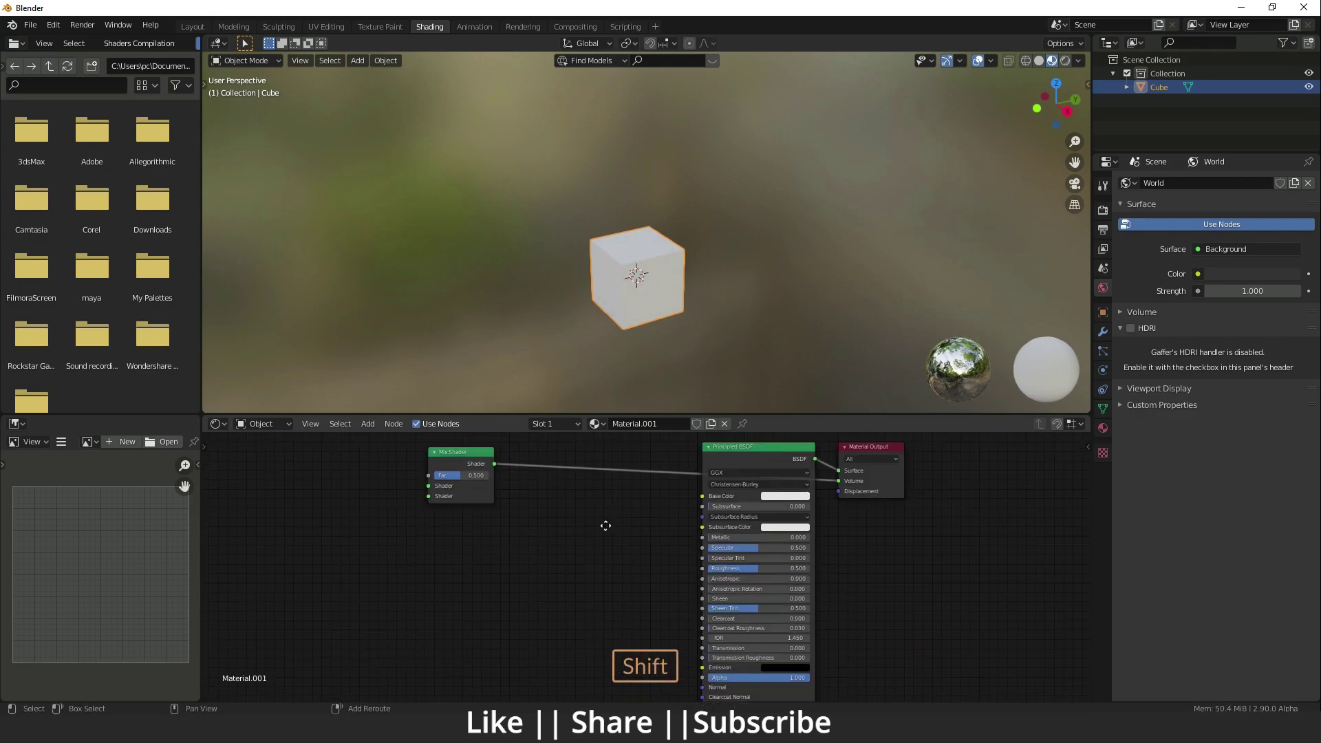
- Return to the Layout workspace and delete the existing cube
scroll(604, 551, "up", 2)
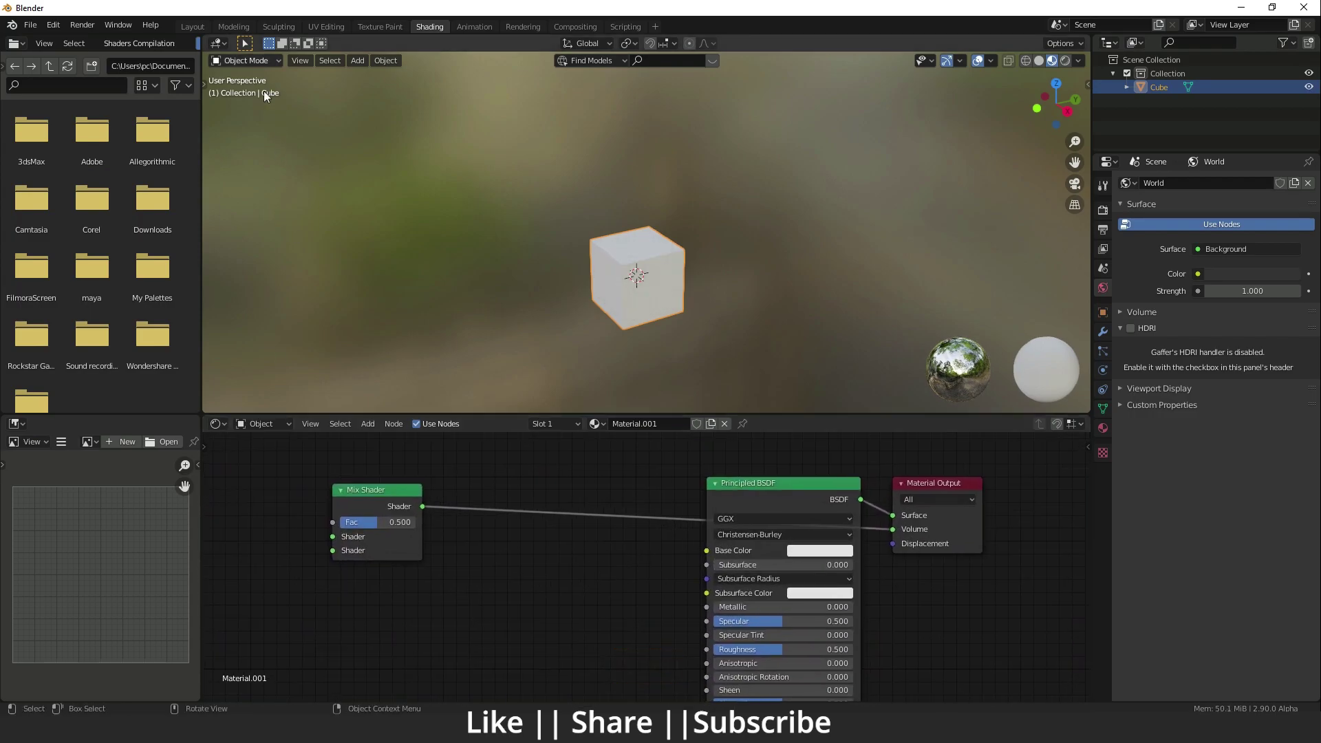
left_click(195, 29)
scroll(498, 398, "down", 4)
middle_click_drag(666, 404, 443, 282, "shift")
key("Delete")
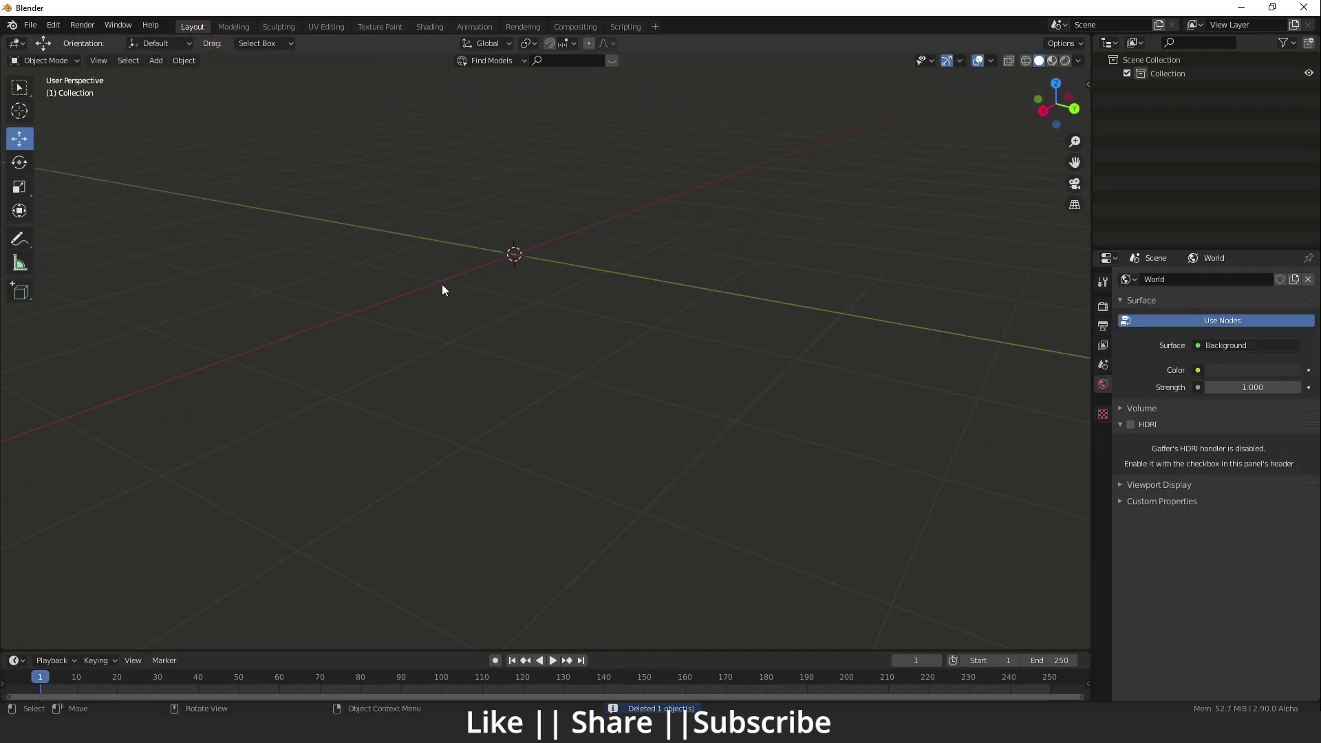
- Add a new cube mesh with a size of 2 m at the world origin
mouse_move(535, 308)
middle_mouse_down()
mouse_move(572, 321)
mouse_move(571, 357)
mouse_move(519, 308)
middle_mouse_up()
key("shift+a")
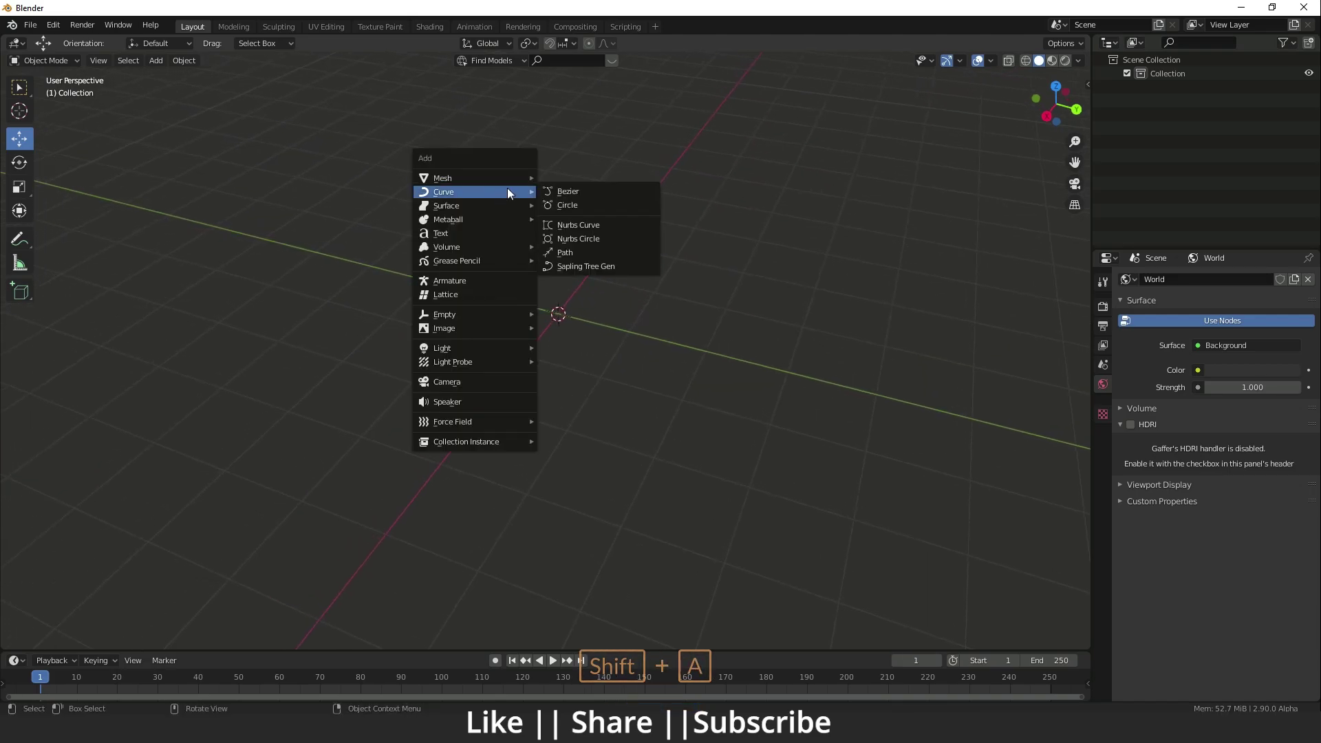
left_click(497, 178)
left_click(576, 194)
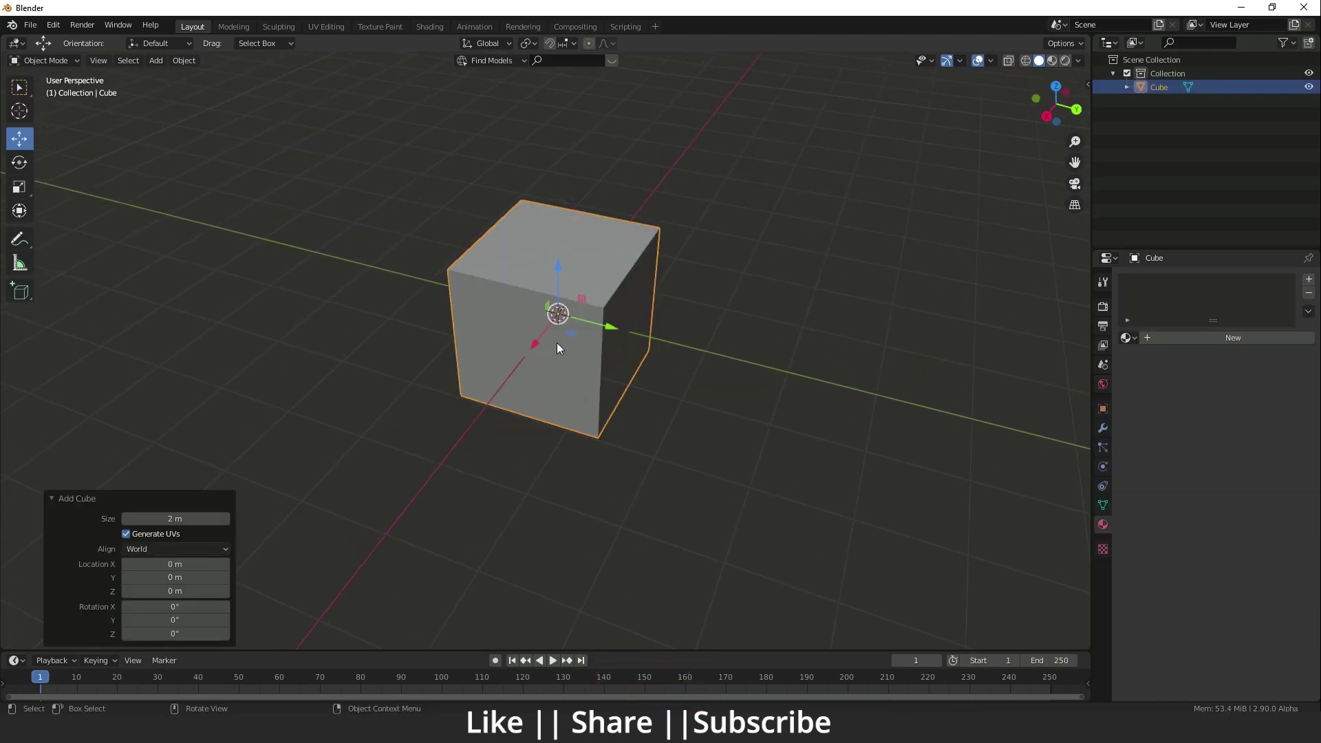
- Subdivide the whole cube mesh with 9 cuts in Edit Mode and return to Object Mode
right_click(538, 336)
key("Tab")
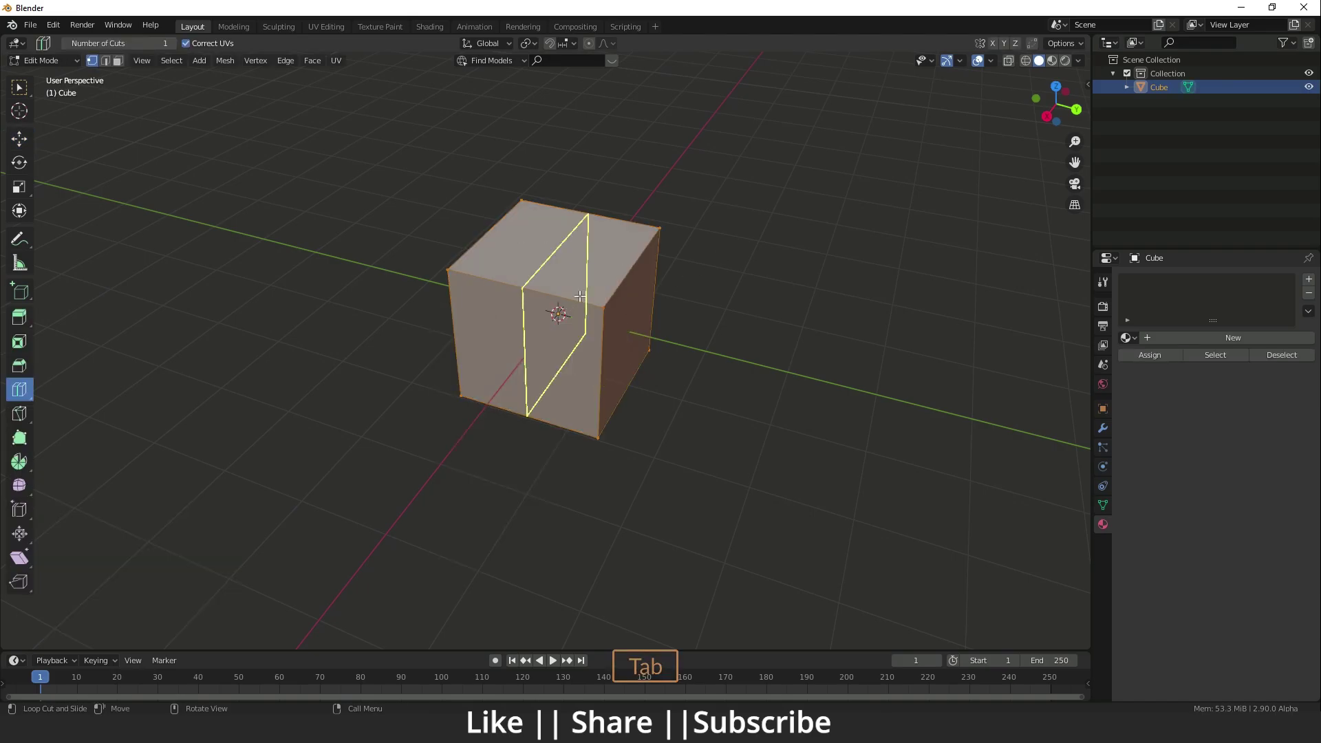
left_click(19, 138)
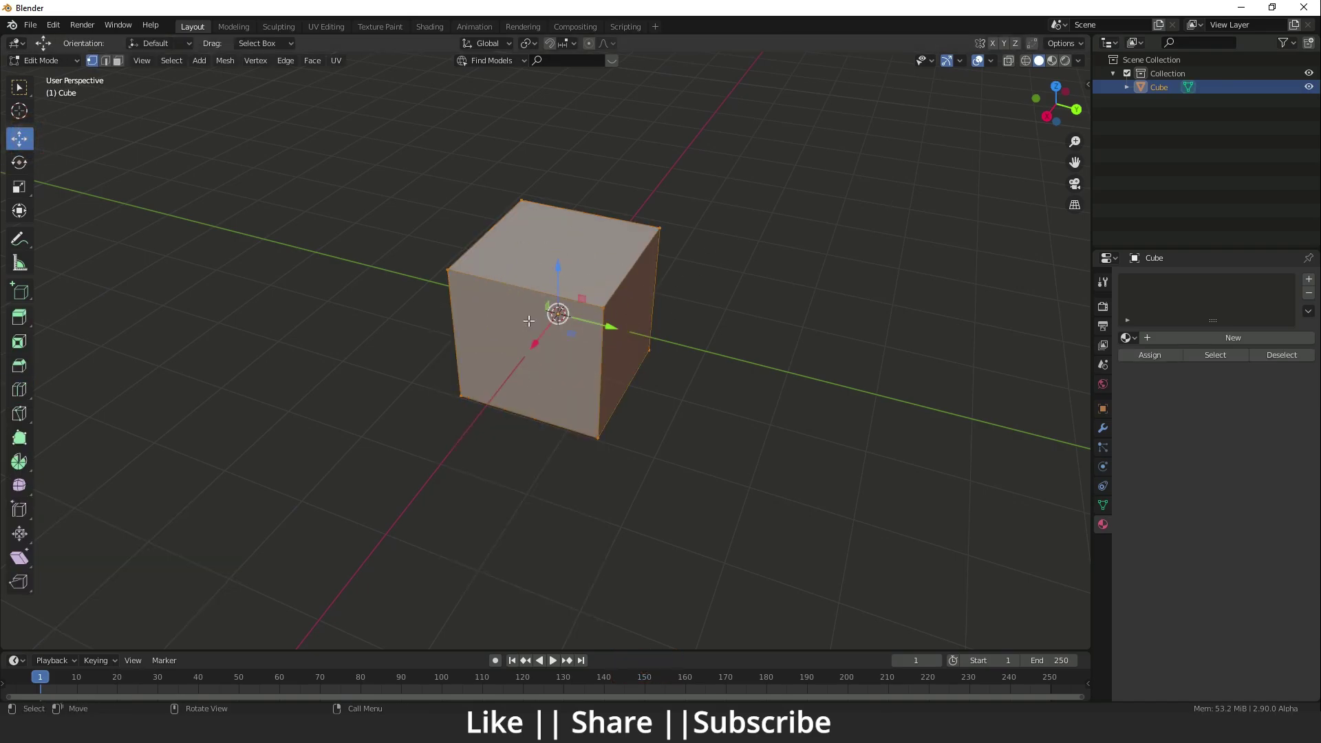
right_click(484, 316)
left_click(481, 321)
left_click_drag(139, 543, 209, 543)
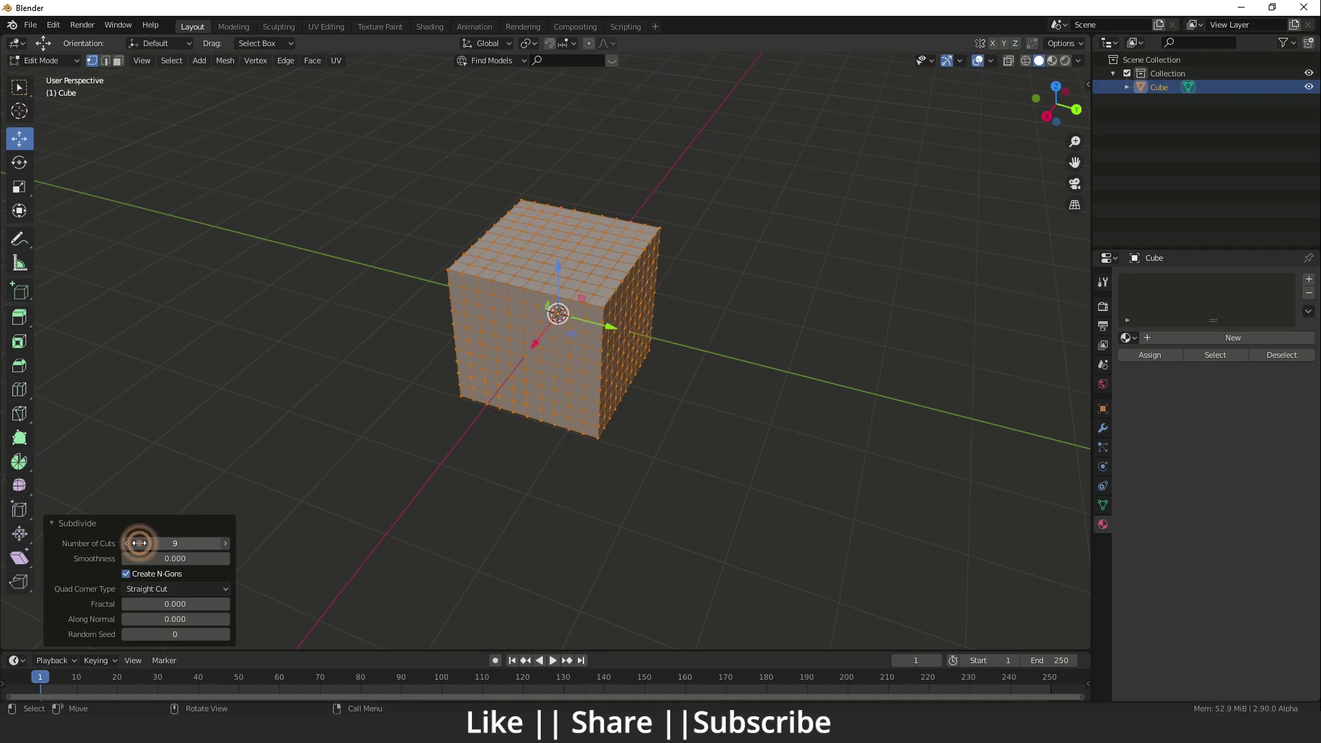
left_click(353, 458)
key("Tab")
key("Tab")
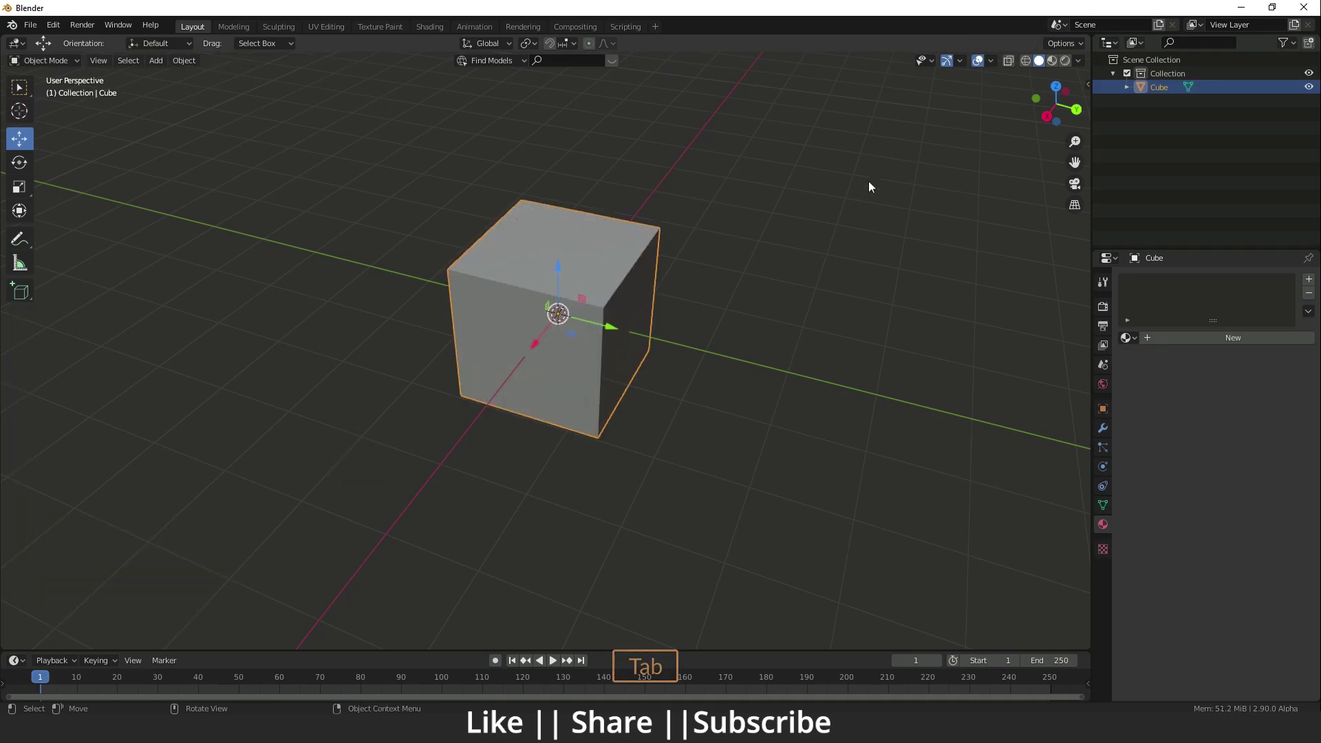
- Turn on the Statistics overlay for the 3D viewport
left_click(994, 60)
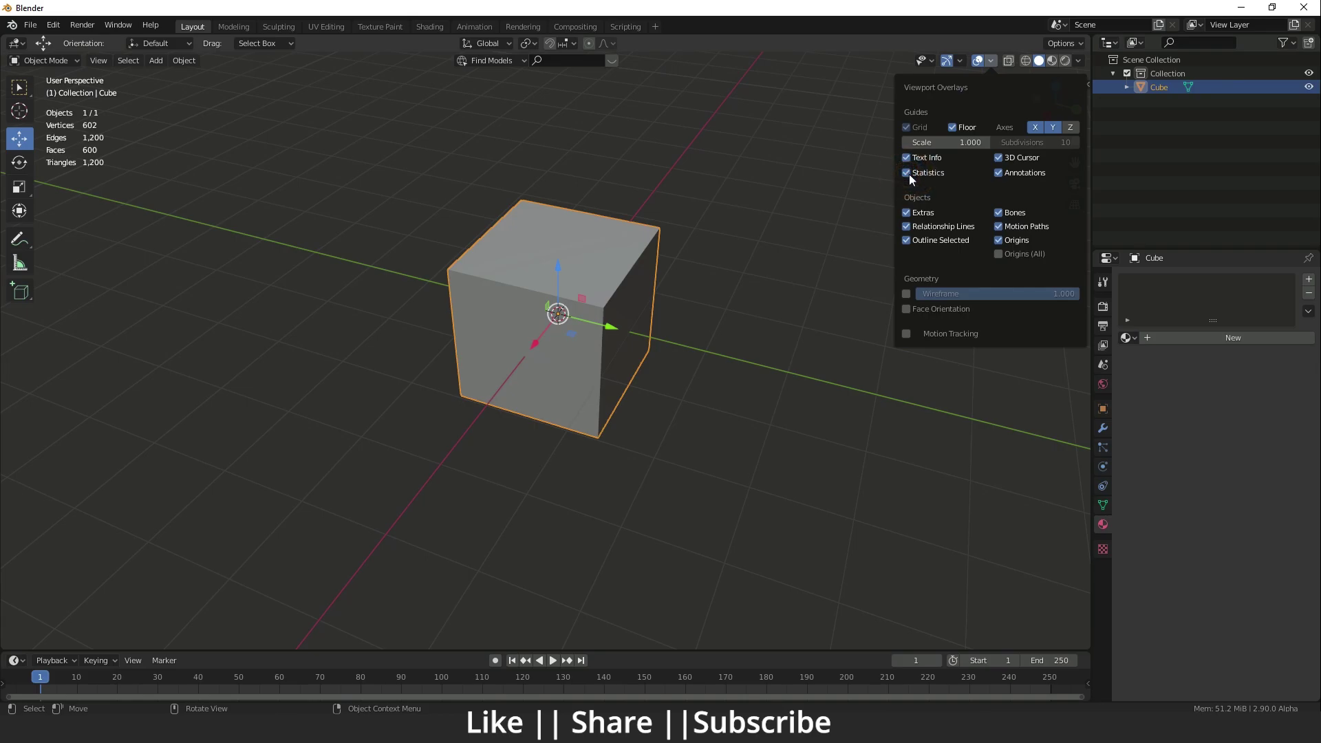
middle_click_drag(708, 307, 762, 303, "shift")
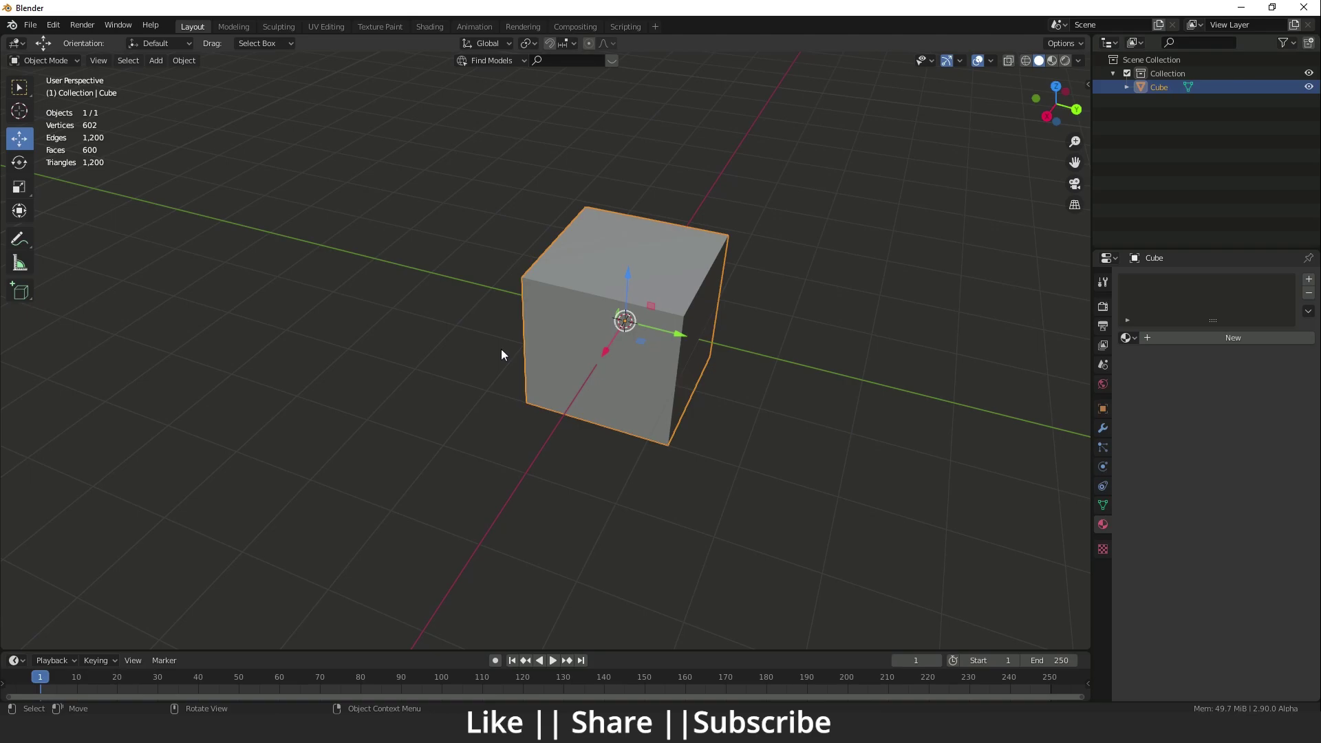
scroll(616, 383, "up", 2)
scroll(619, 388, "down", 2)
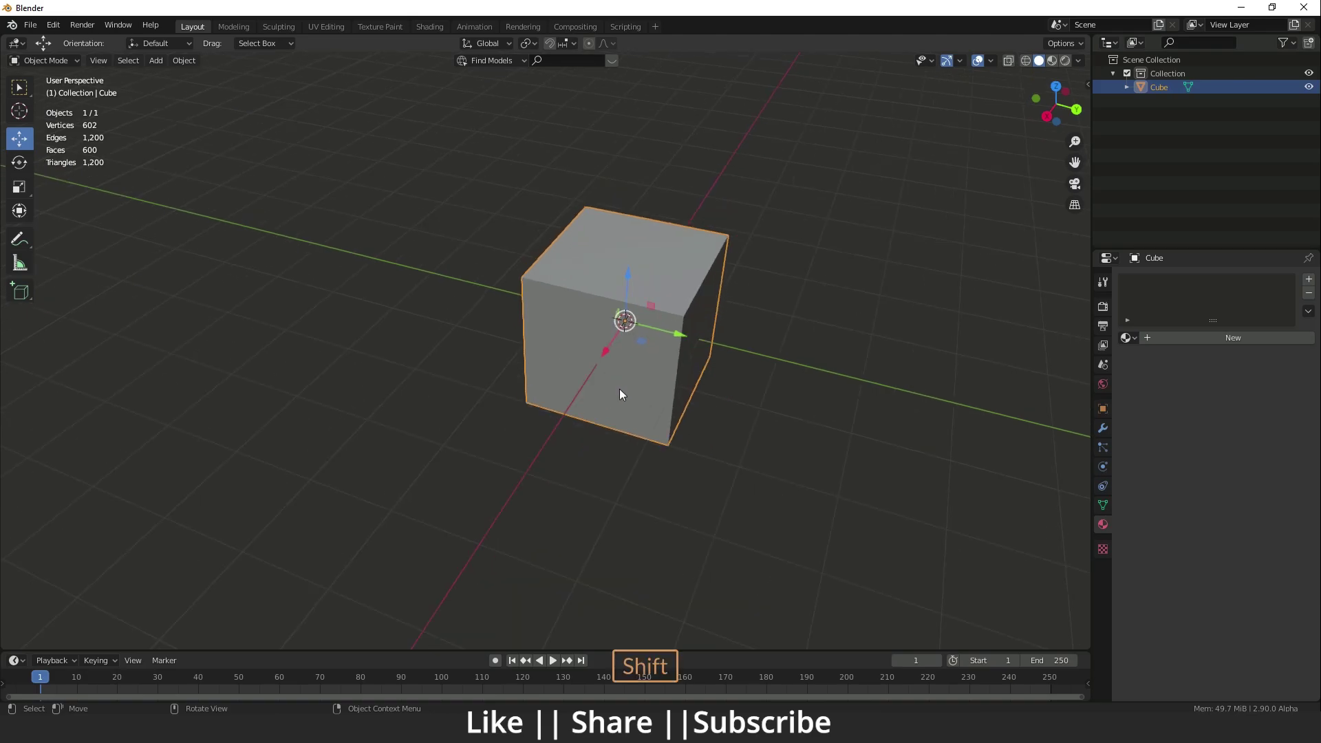
- Duplicate the cube and place the copy behind it along the global X axis
scroll(637, 403, "down", 1)
middle_click_drag(622, 392, 583, 349, "shift")
scroll(637, 405, "up", 1)
scroll(626, 399, "up", 1)
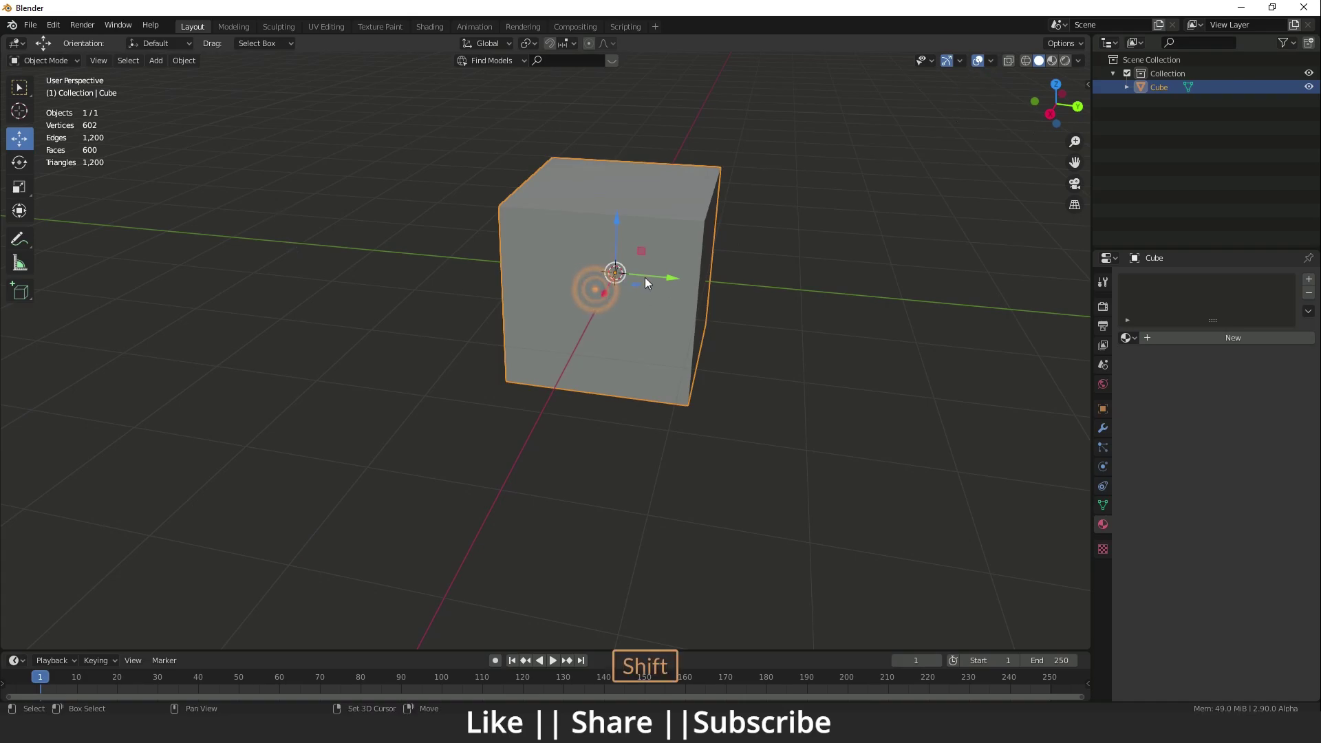
key("shift+d")
key("x")
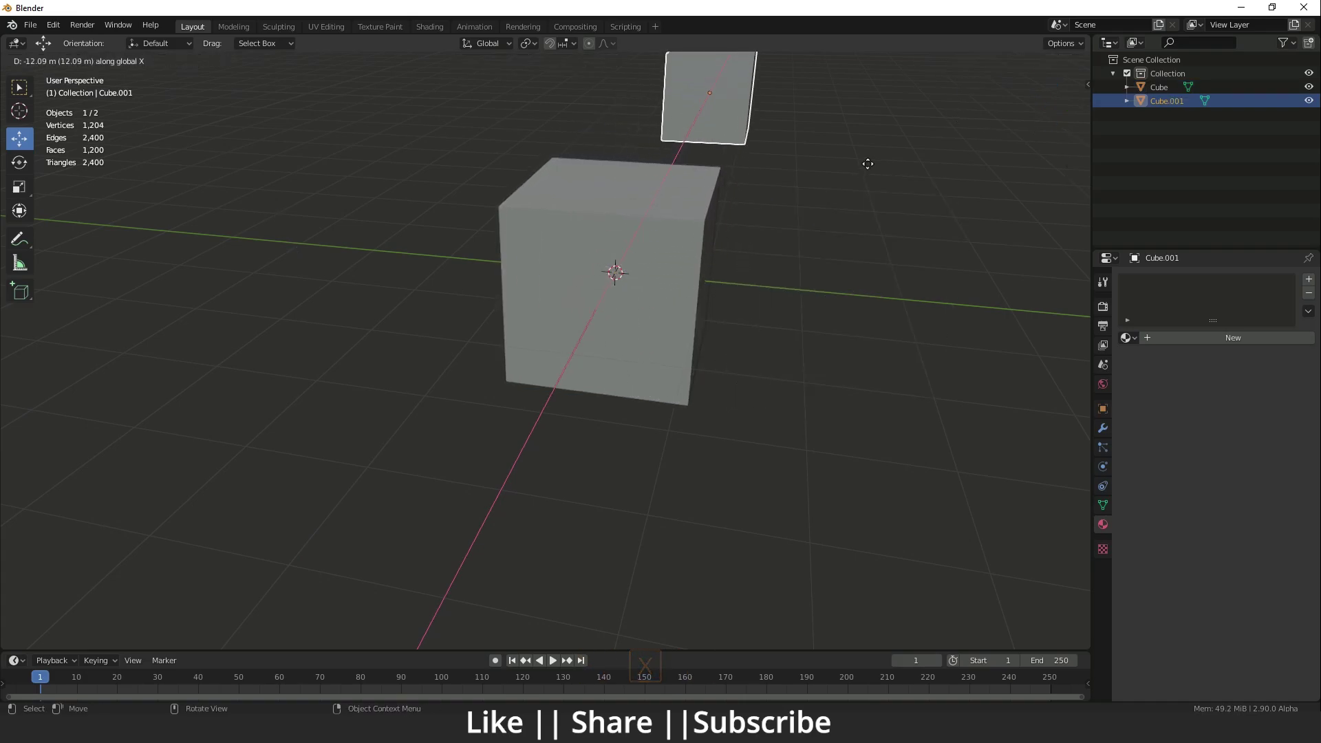
left_click(851, 191)
- Select both cubes and duplicate them, moving the copies about 1.05 m in X and -3.65 m in Y
left_click(614, 312, "shift")
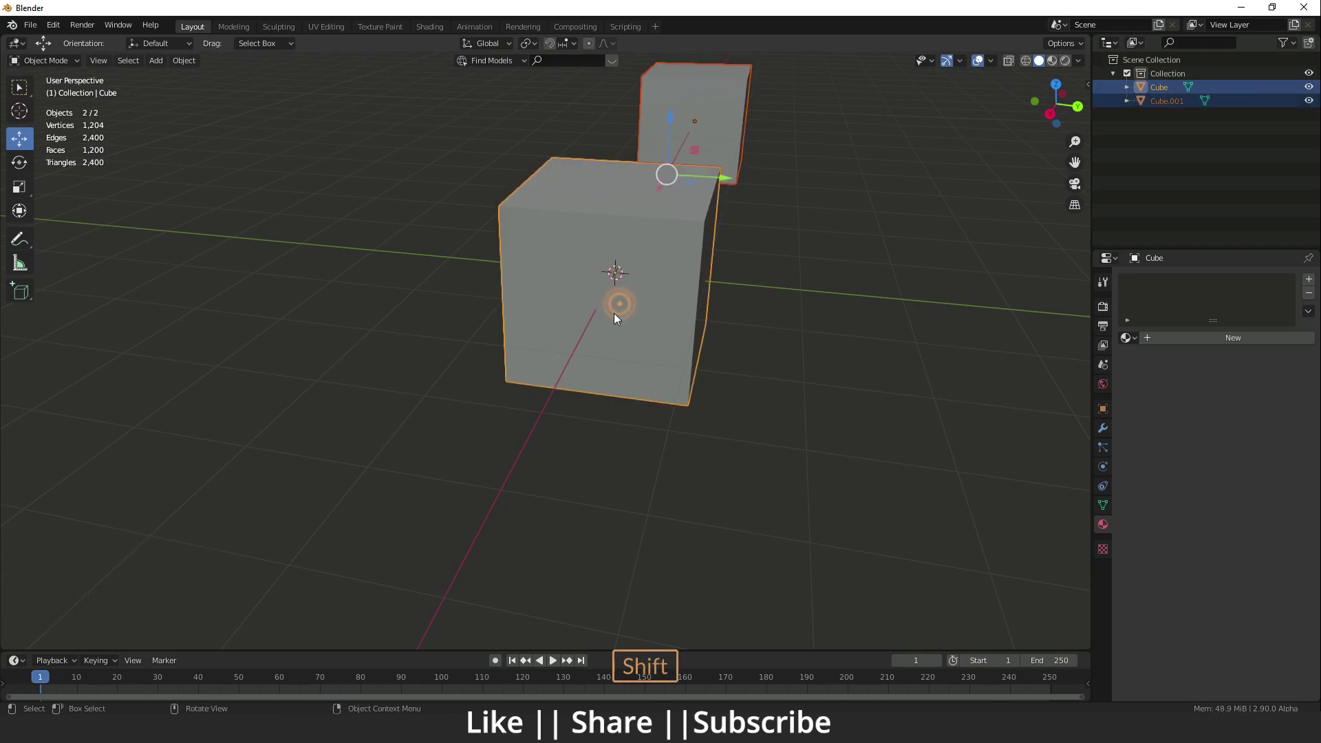
key("shift+d")
left_click(382, 315)
scroll(524, 413, "down", 3)
middle_click_drag(524, 414, 578, 461)
middle_click_drag(375, 392, 672, 380, "shift")
scroll(673, 381, "down", 2)
scroll(601, 315, "down", 2)
middle_click_drag(635, 259, 485, 289)
scroll(749, 407, "up", 4)
middle_click_drag(748, 407, 544, 319, "shift")
scroll(558, 366, "down", 1)
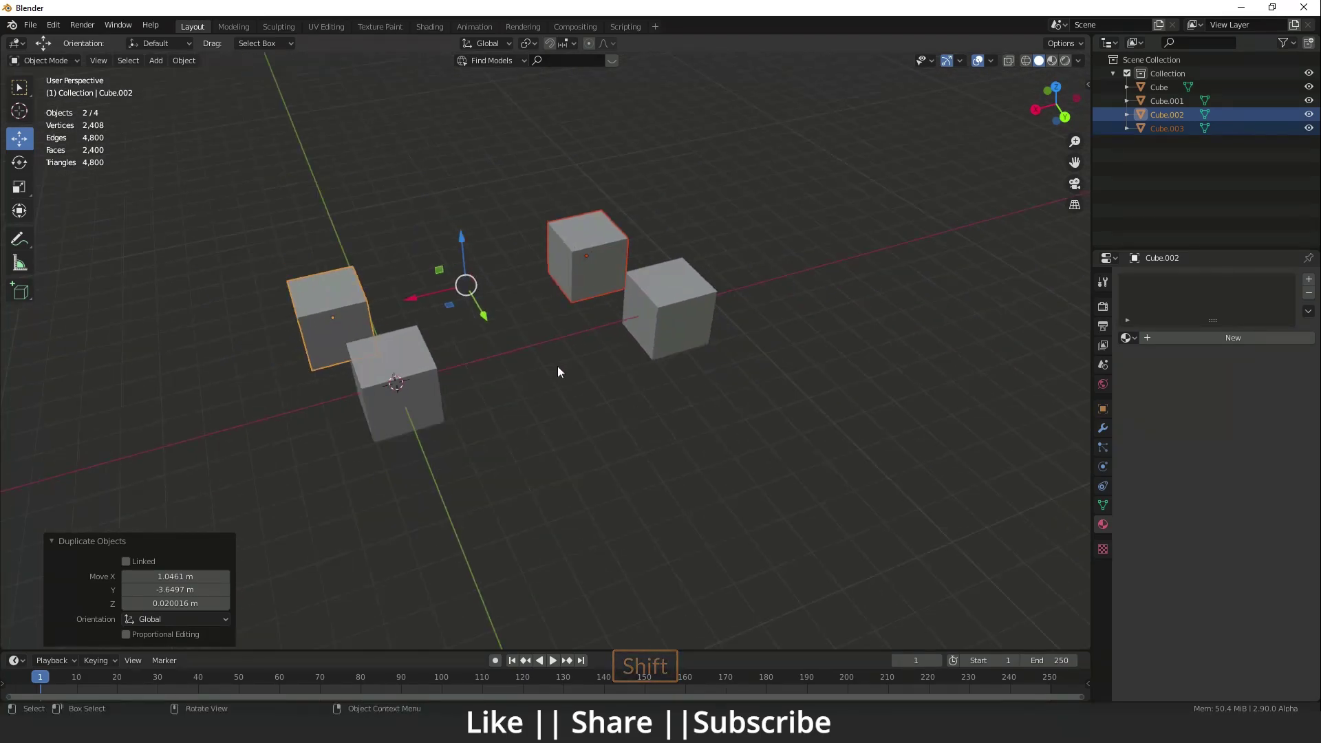
- Turn off the Statistics overlay and deselect the cubes
middle_click_drag(557, 366, 515, 352)
scroll(515, 352, "up", 4)
scroll(516, 356, "down", 3)
middle_click_drag(569, 421, 785, 248)
left_click(991, 60)
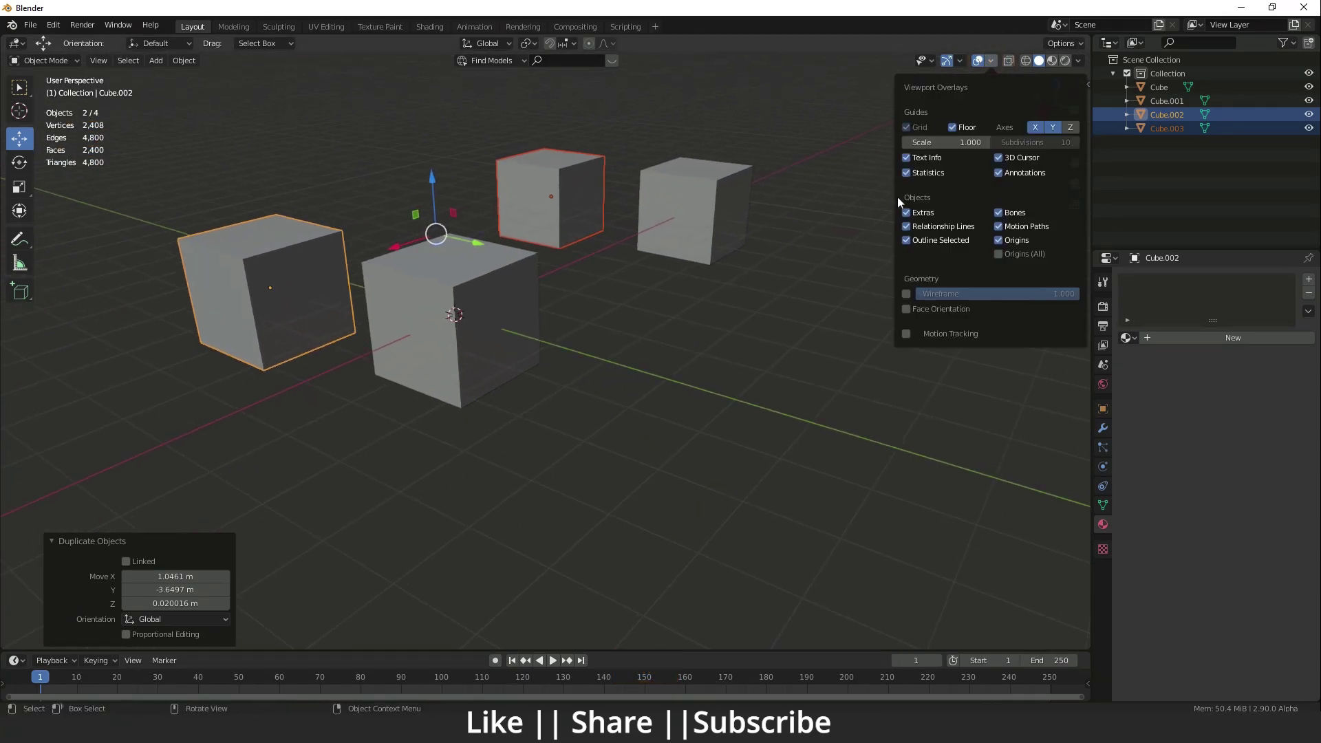
left_click(905, 172)
left_click(707, 286)
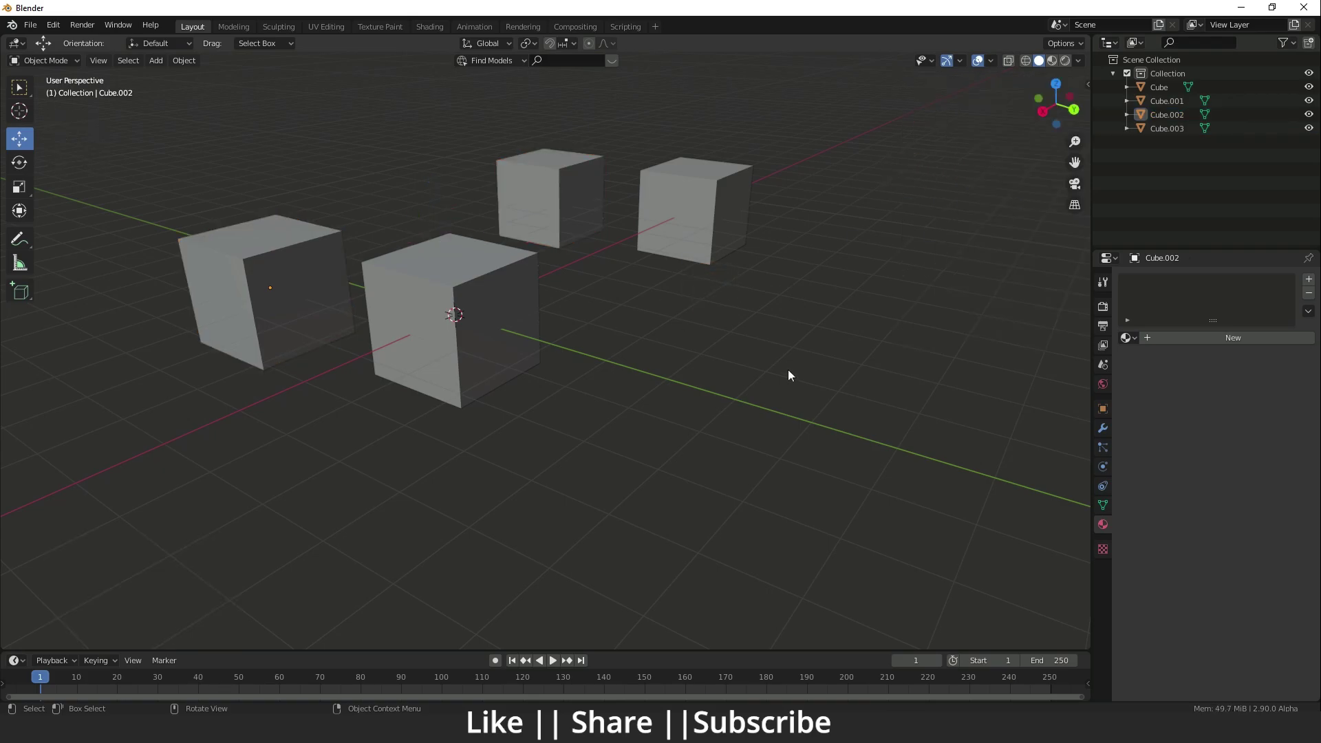
- Select all four cubes in the scene and delete them
scroll(577, 362, "up", 1)
middle_click_drag(577, 362, 642, 378, "shift")
scroll(641, 382, "down", 3)
mouse_move(641, 386)
middle_mouse_down()
mouse_move(649, 419)
mouse_move(629, 399)
middle_mouse_up()
scroll(649, 403, "up", 2)
scroll(600, 356, "down", 1)
key("a")
key("Delete")
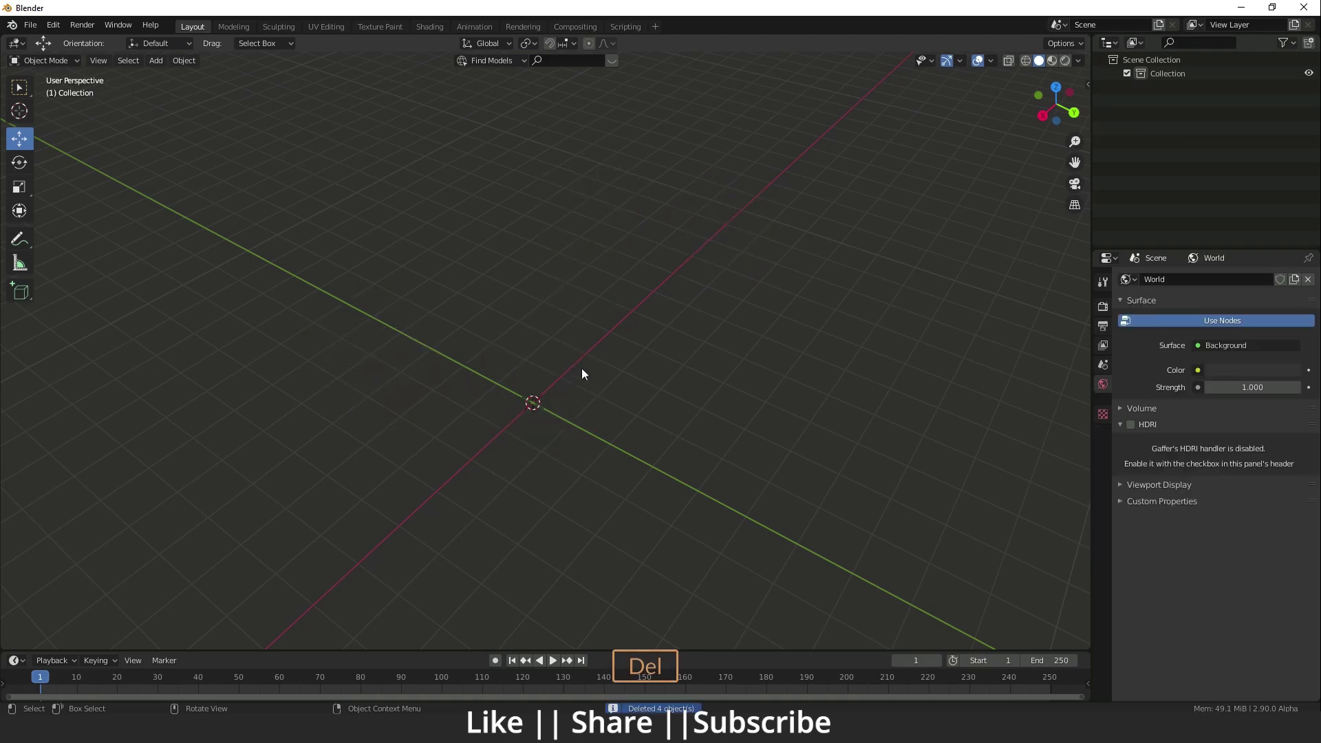
key("shift+a")
mouse_move(491, 242)
left_click(555, 255)
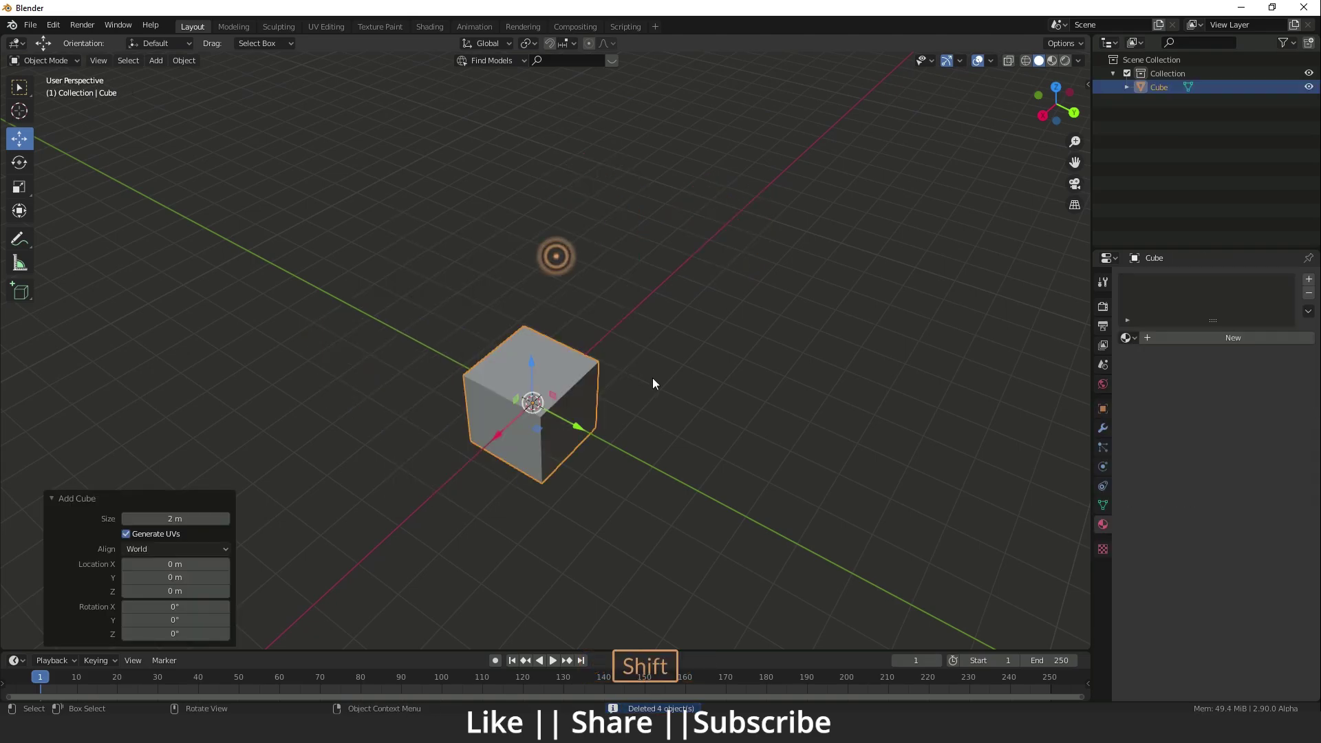
mouse_move(687, 360)
middle_mouse_down()
mouse_move(650, 358)
mouse_move(677, 349)
middle_mouse_up()
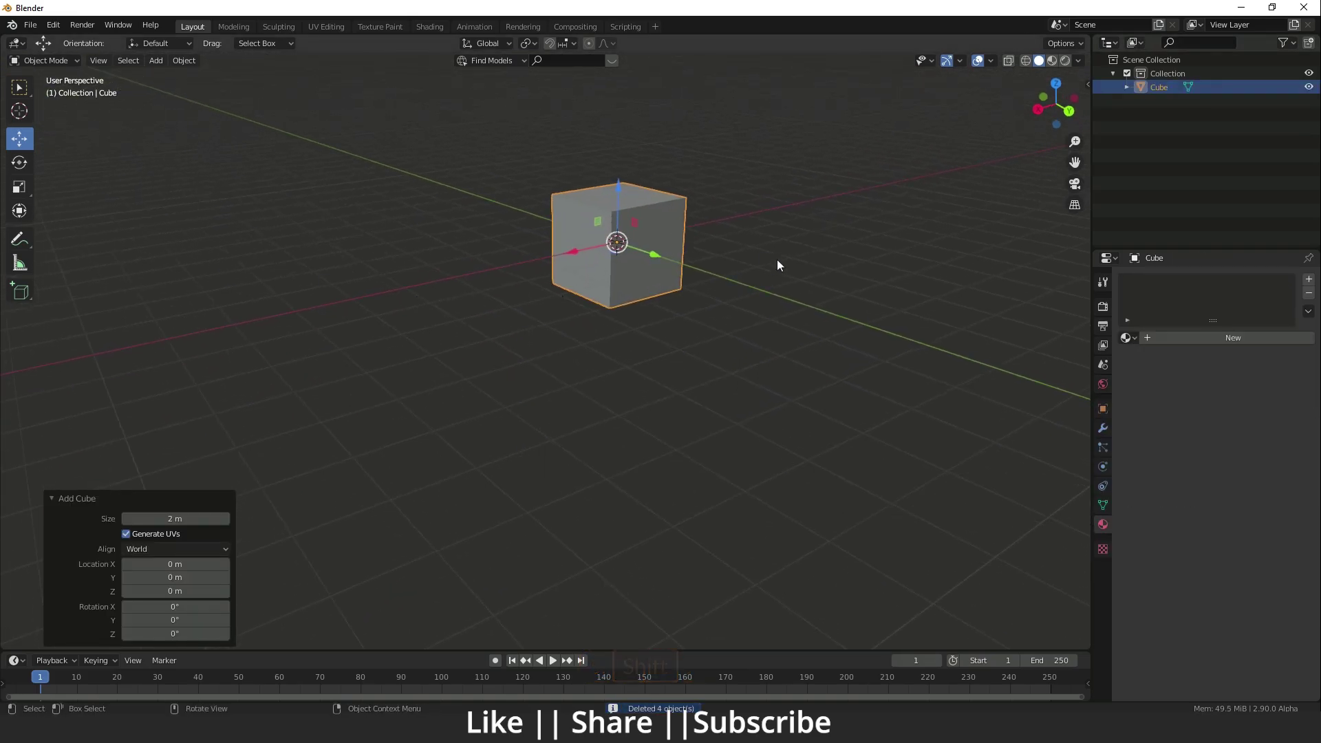
scroll(571, 333, "up", 3)
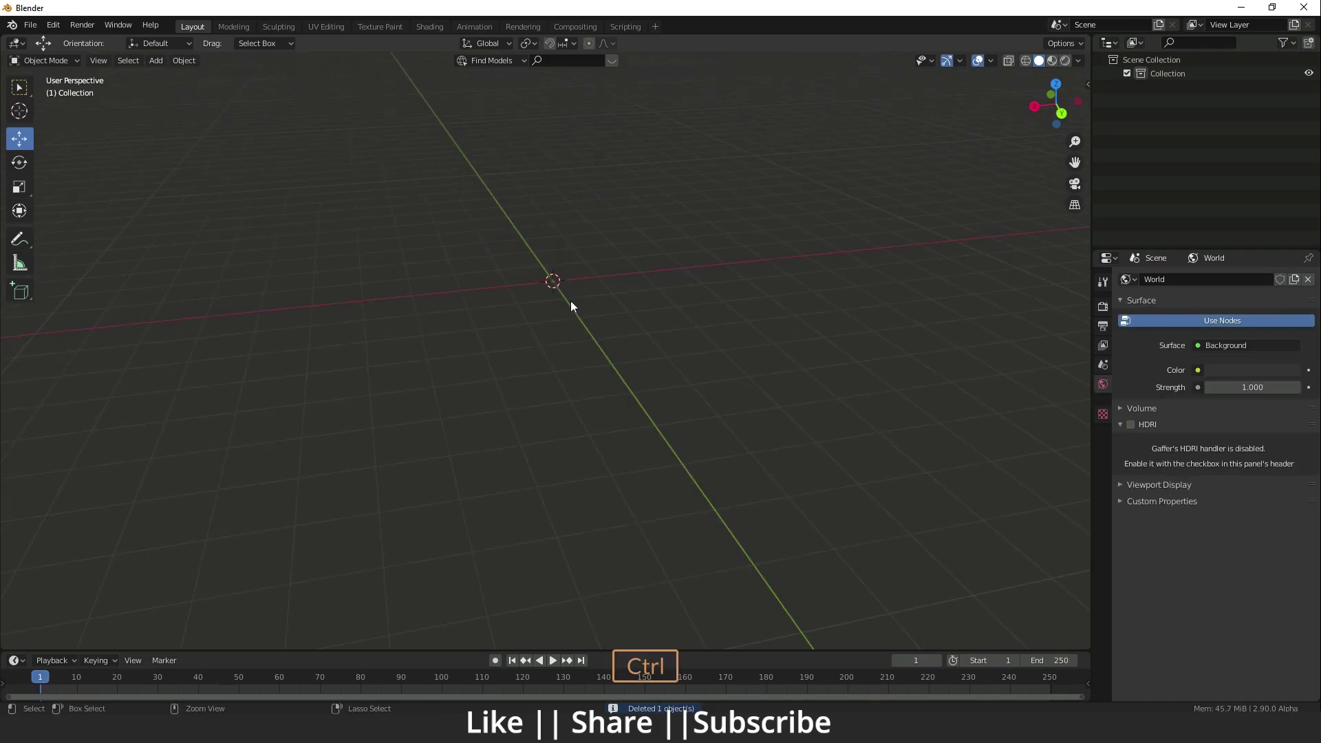
key("ctrl+a")
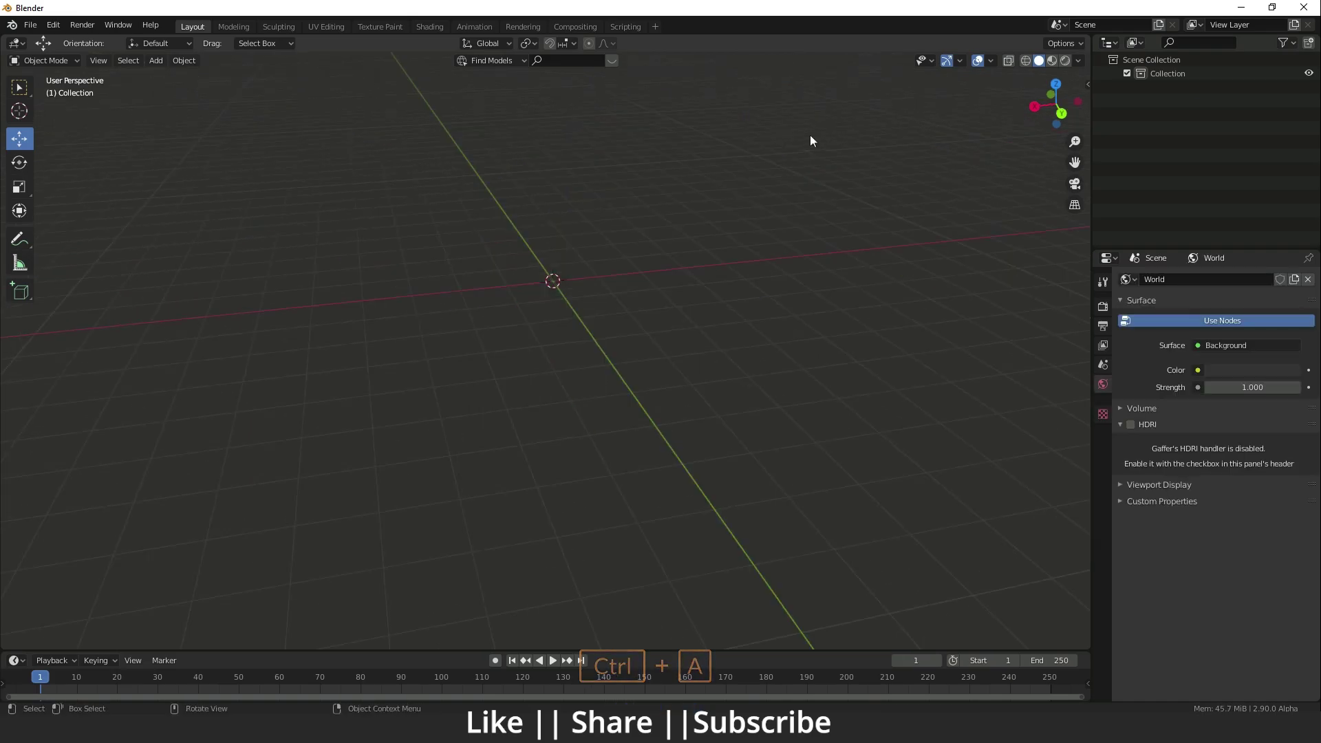
- Add a fresh 2 m cube mesh to the empty scene and frame it closely
key("shift+a")
mouse_move(529, 261)
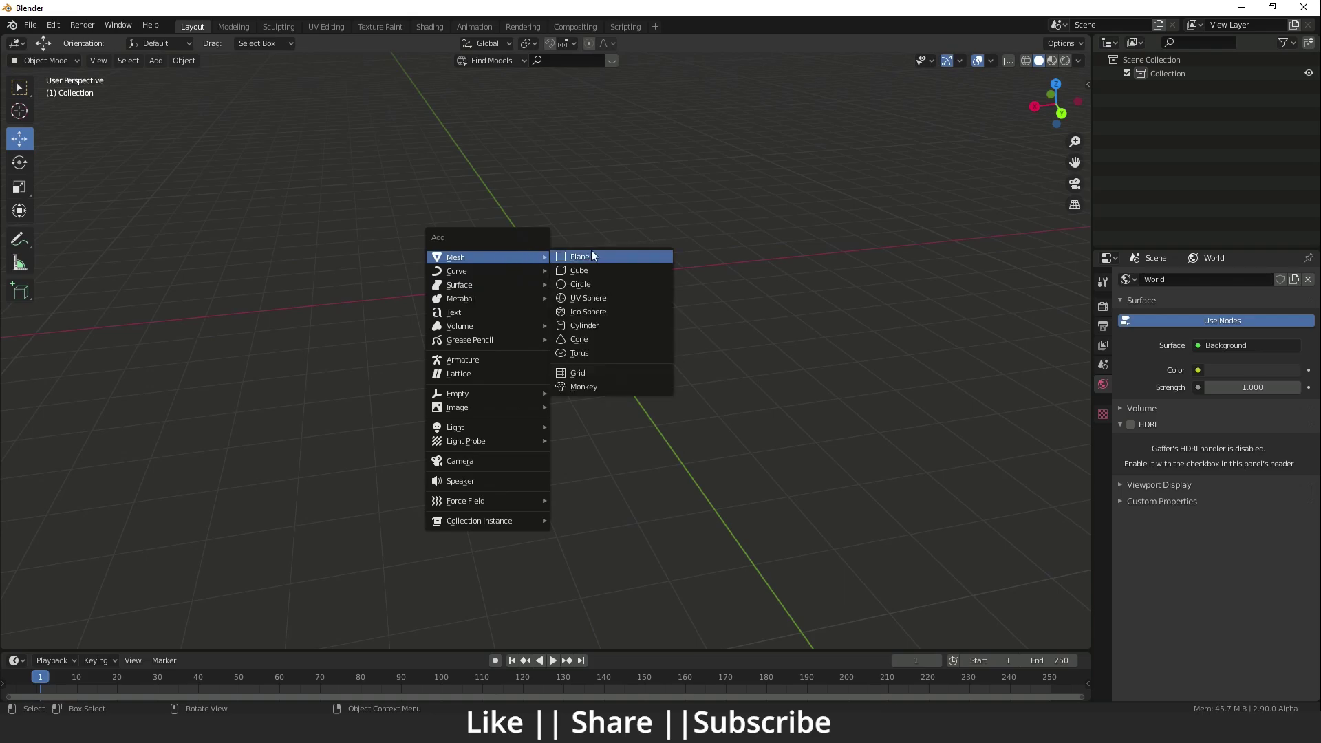
left_click(589, 269)
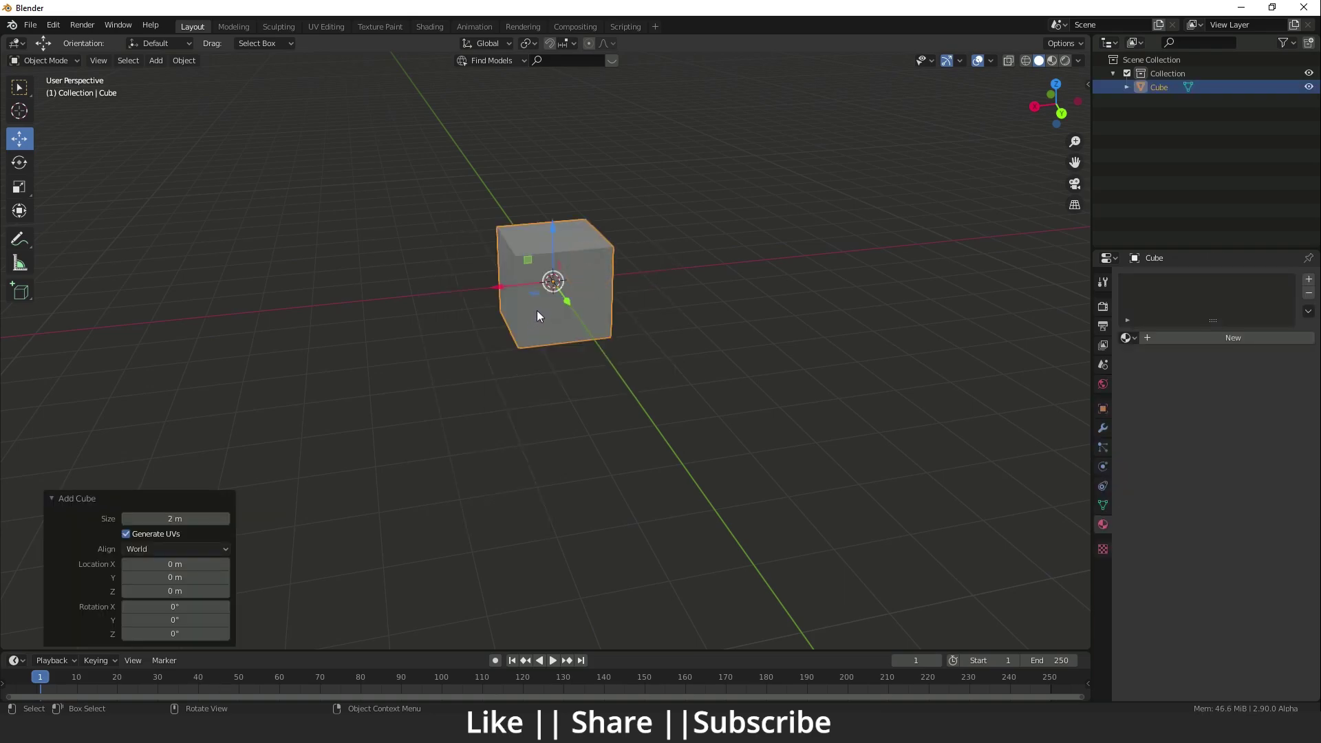
scroll(537, 314, "up", 4)
middle_click_drag(537, 314, 578, 379, "shift")
- Subdivide all the cube's faces with 10 cuts in Edit Mode, activate the Move tool and deselect the mesh
key("Tab")
right_click(595, 321)
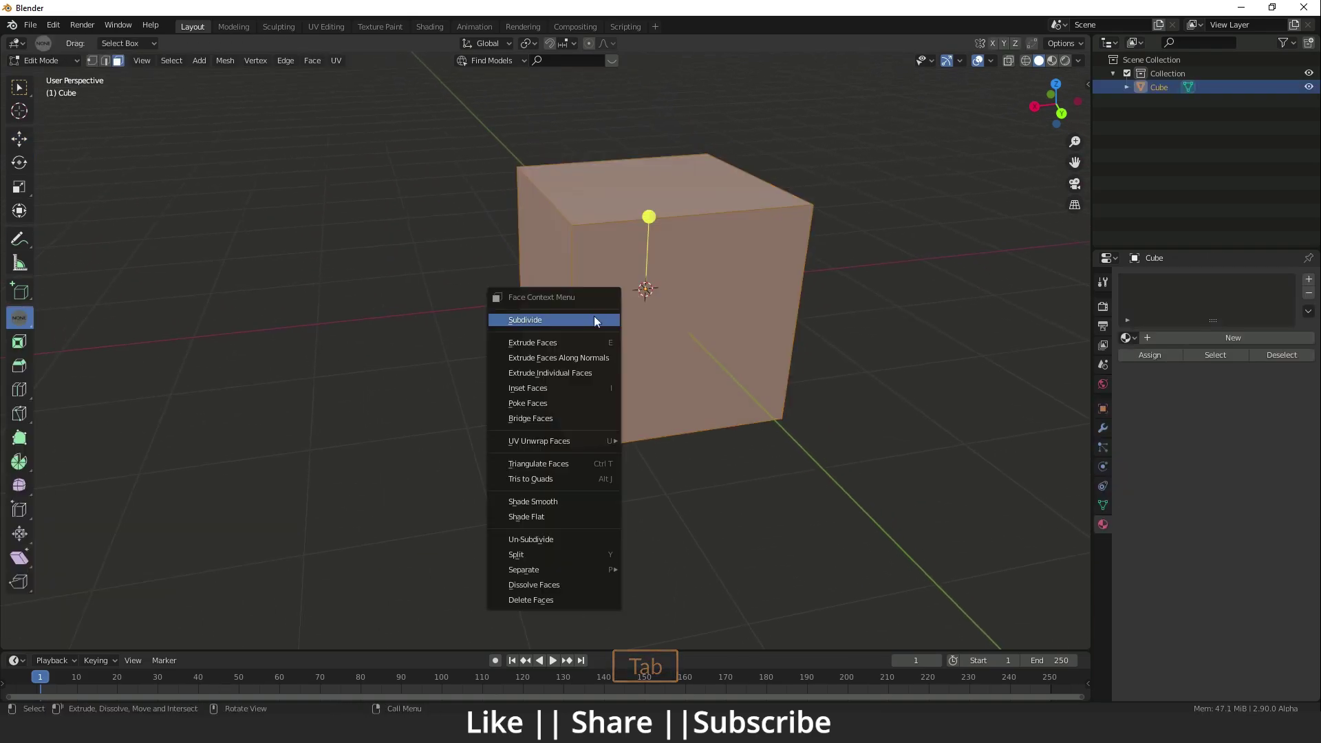
left_click(543, 322)
mouse_move(159, 546)
left_mouse_down()
mouse_move(200, 546)
mouse_move(158, 546)
left_mouse_up()
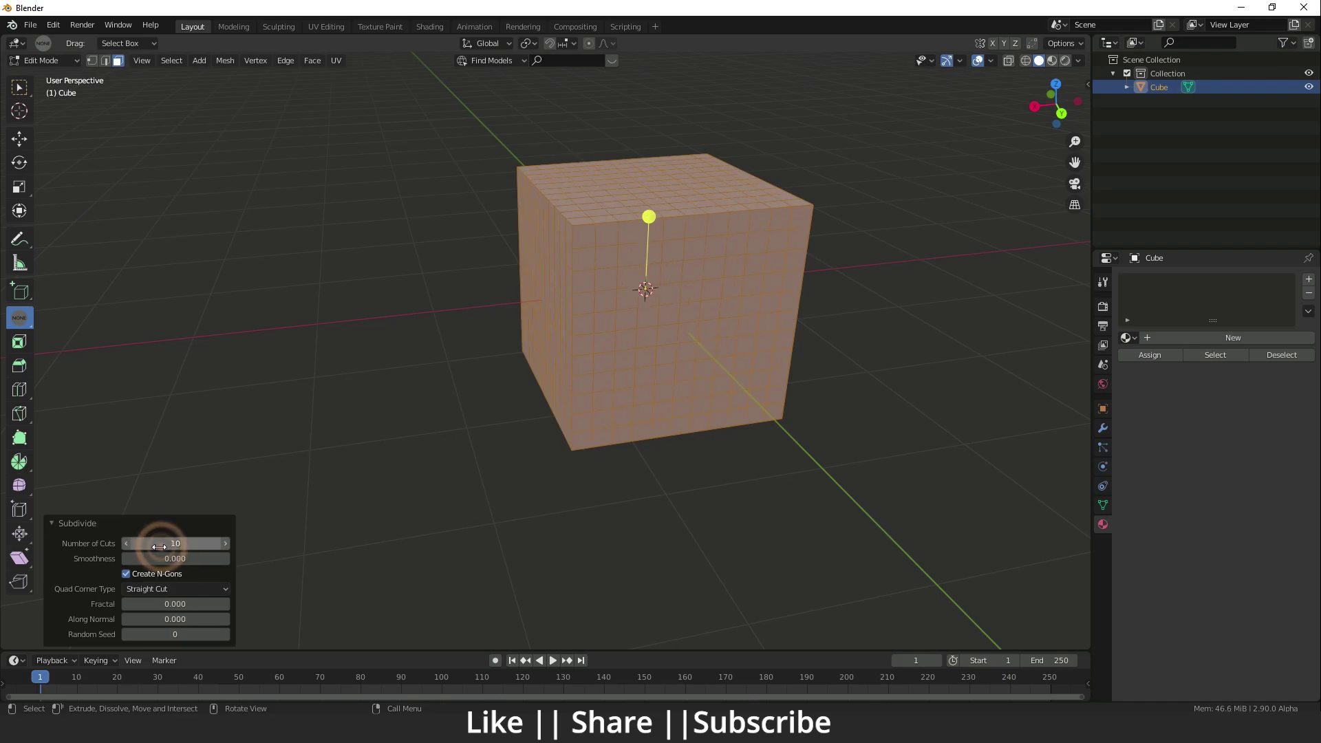
left_click(23, 138)
left_click(310, 177)
- Examine the subdivided cube from several angles in Object Mode and Edit Mode
scroll(372, 234, "down", 3)
middle_click_drag(455, 310, 598, 318, "shift")
scroll(598, 319, "up", 4)
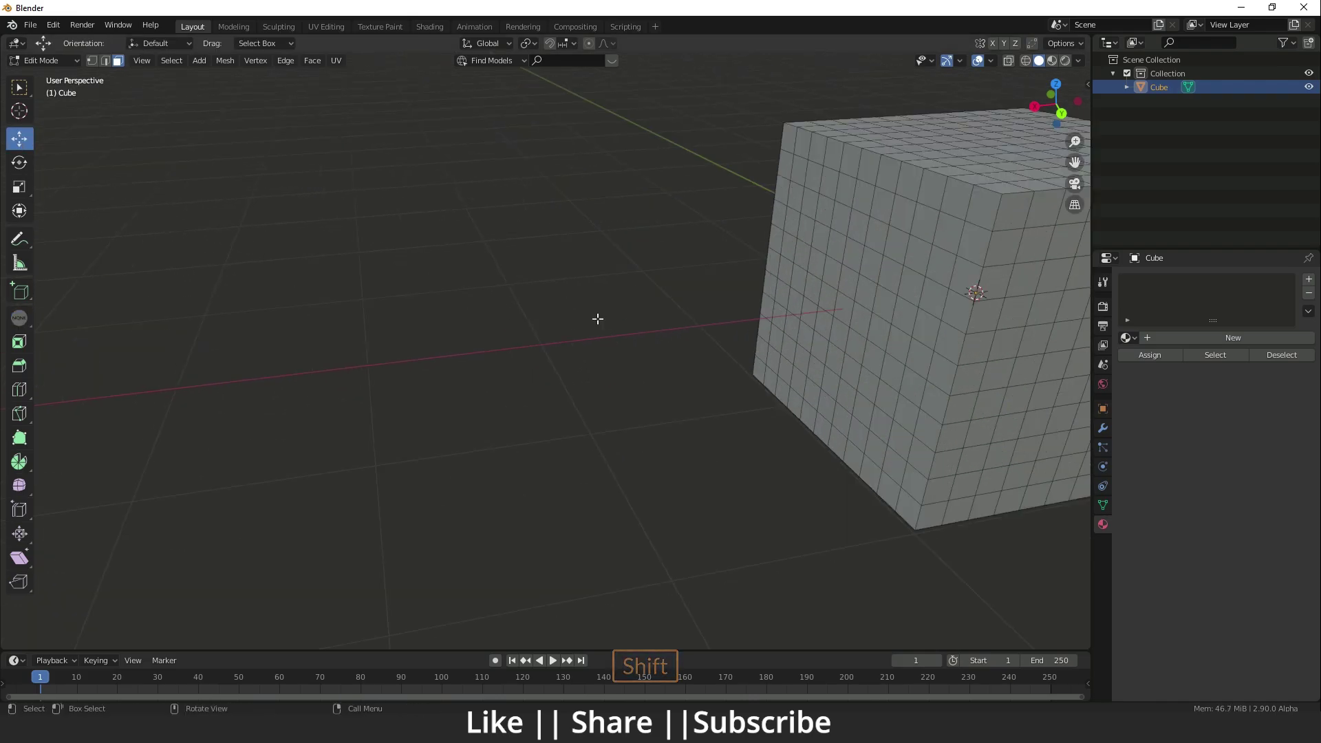
scroll(688, 344, "down", 5)
key("Tab")
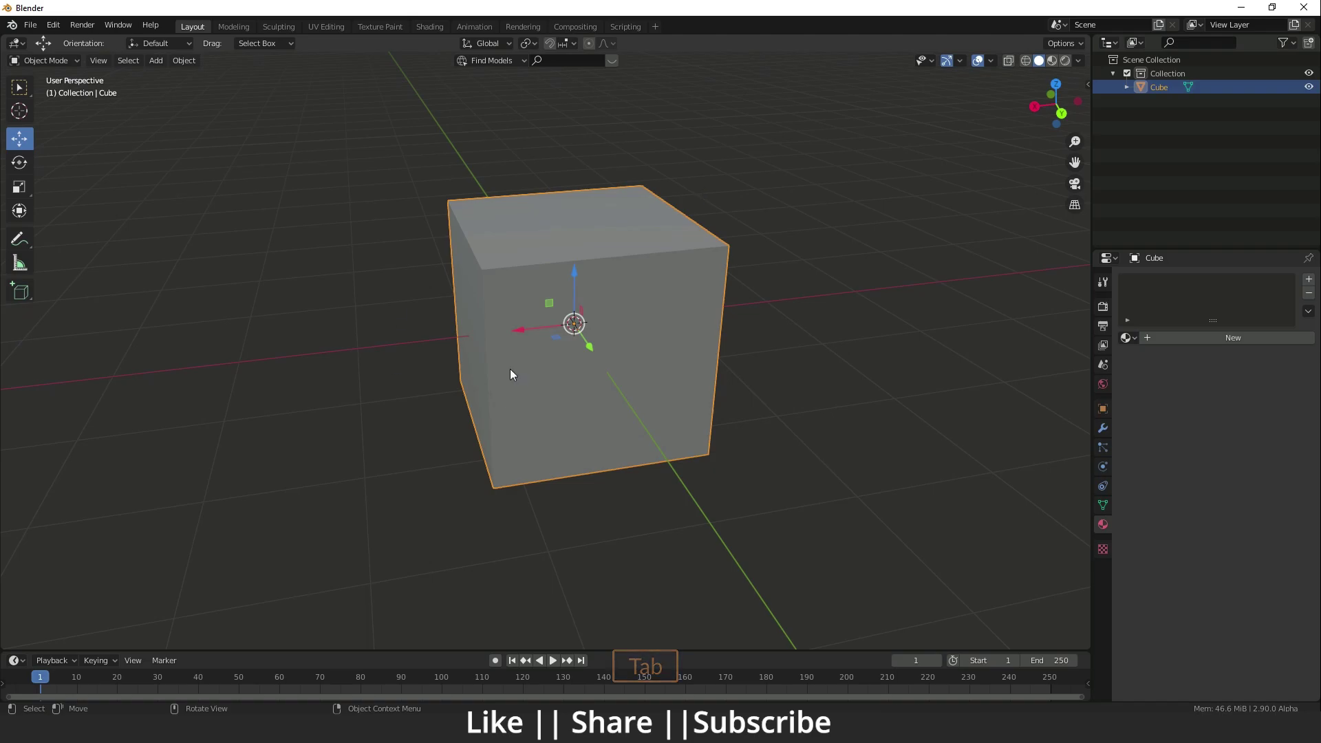
scroll(509, 368, "down", 2)
middle_click_drag(549, 396, 611, 412)
scroll(757, 402, "up", 3)
middle_click_drag(812, 400, 626, 404, "shift")
key("Tab")
middle_click_drag(567, 371, 571, 369, "shift")
- Raise one grid face on the cube's top by about 0.53 m with the Extrude Dissolve and Intersect tool
left_click(20, 318)
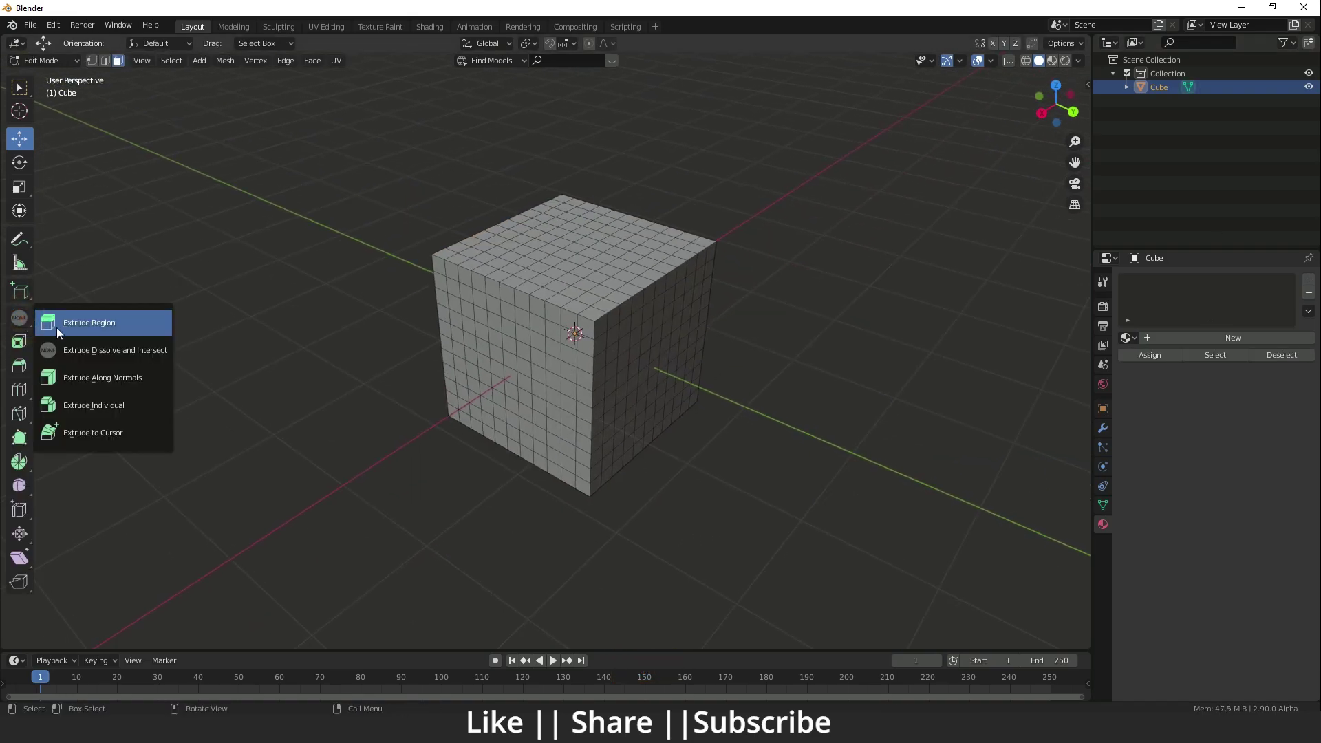
left_click(56, 328)
left_click(20, 318)
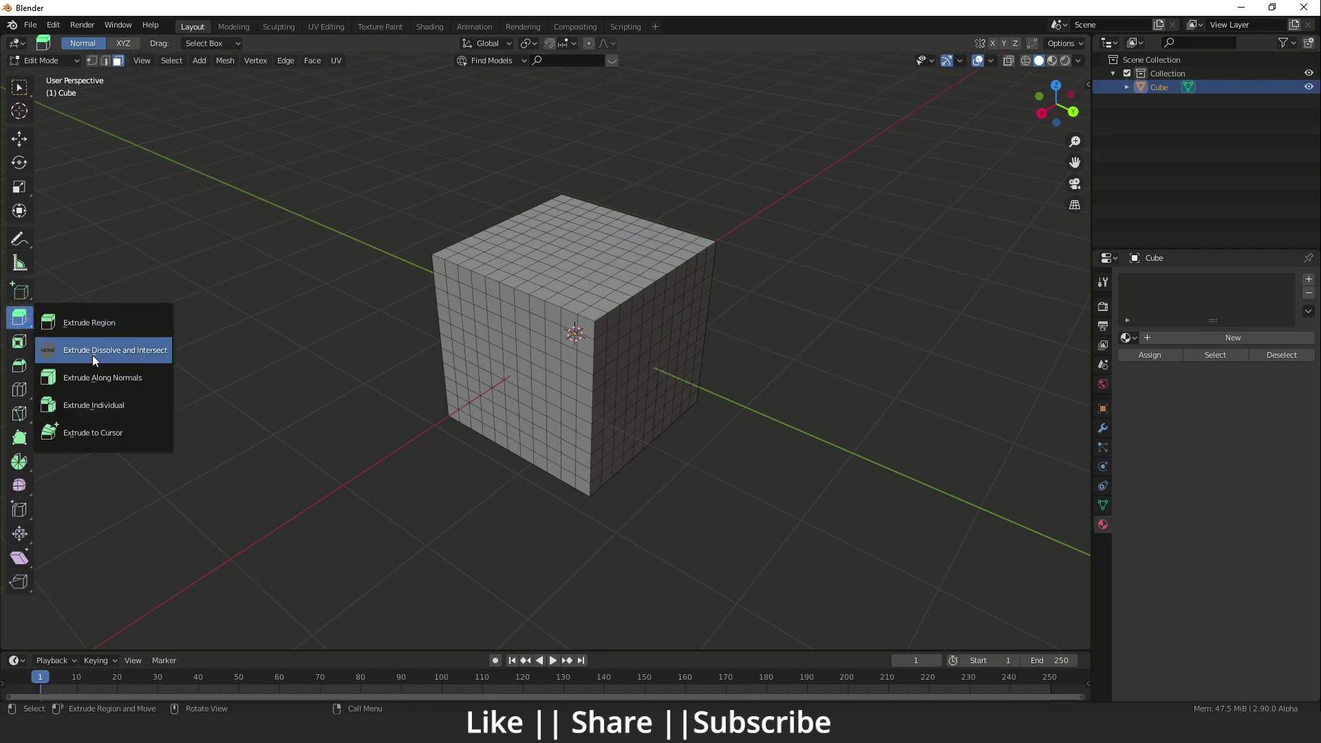
left_click(119, 357)
scroll(551, 324, "up", 3)
middle_click_drag(550, 323, 563, 368, "shift")
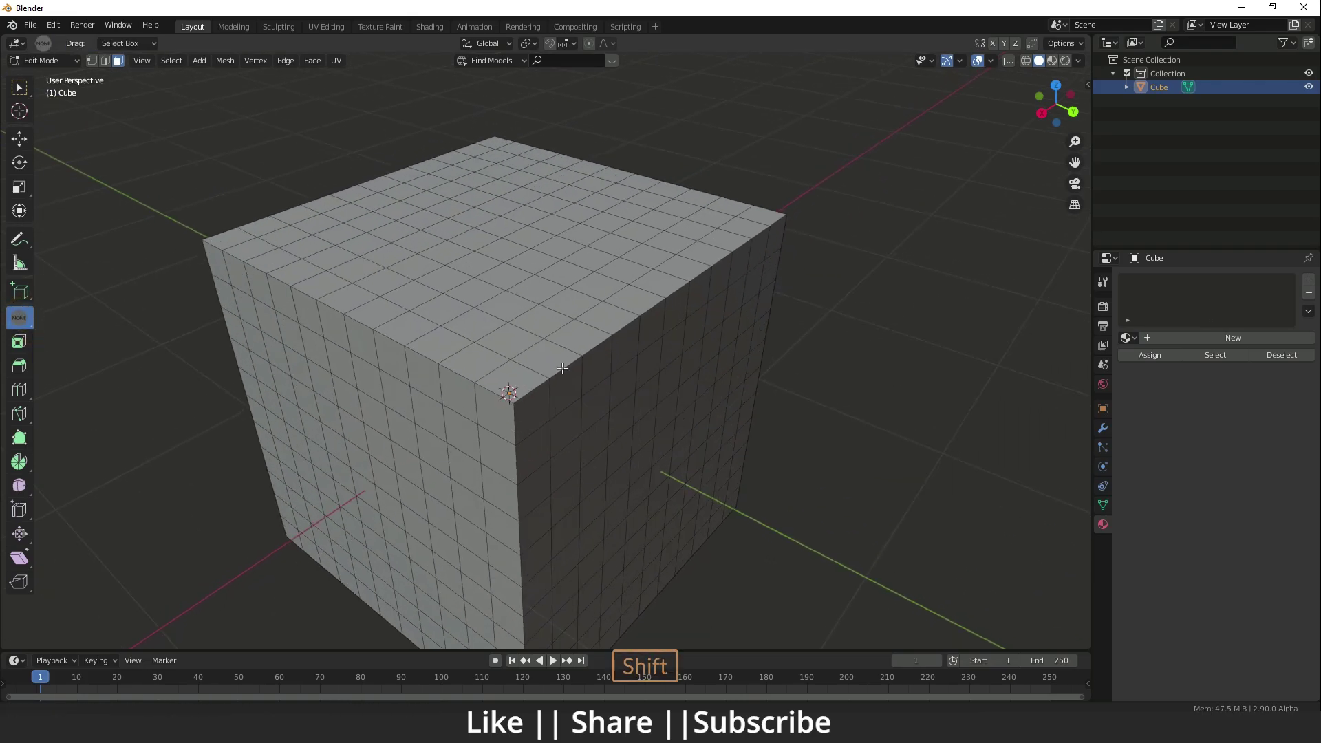
left_click(541, 319)
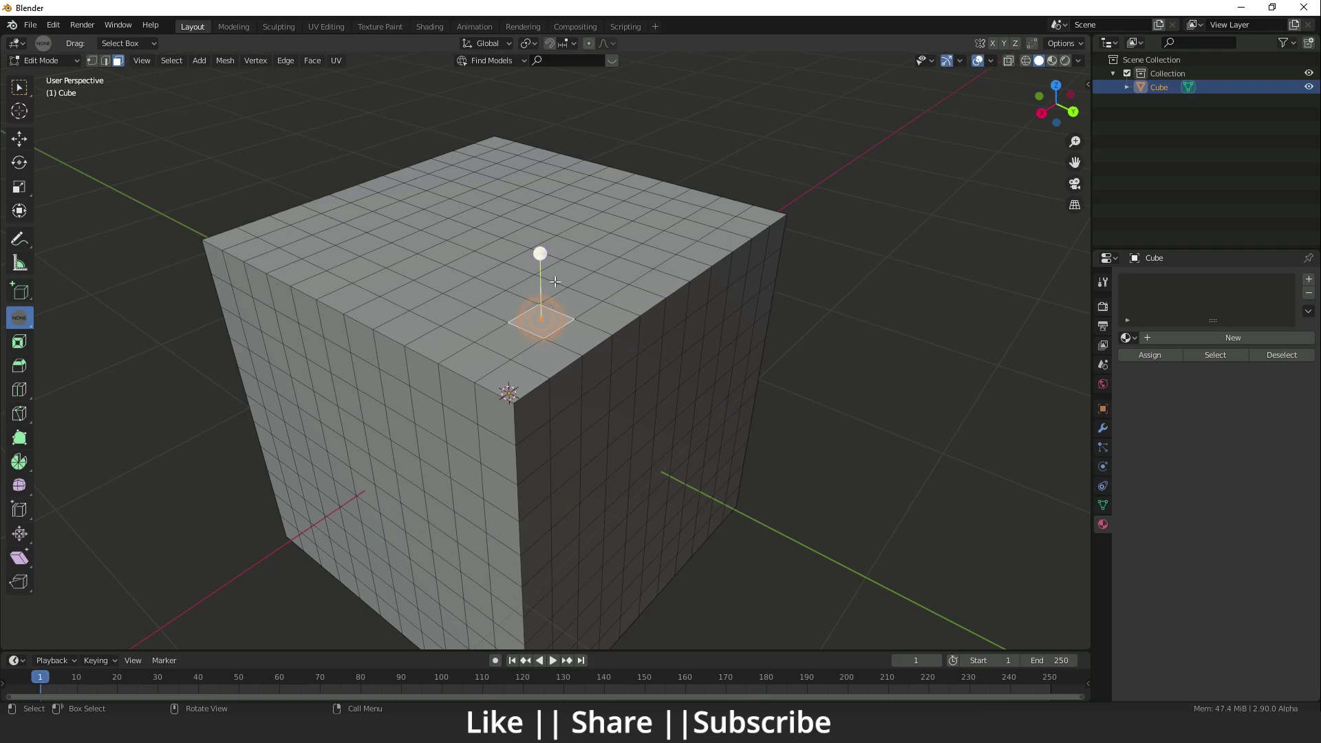
left_click_drag(541, 266, 546, 135)
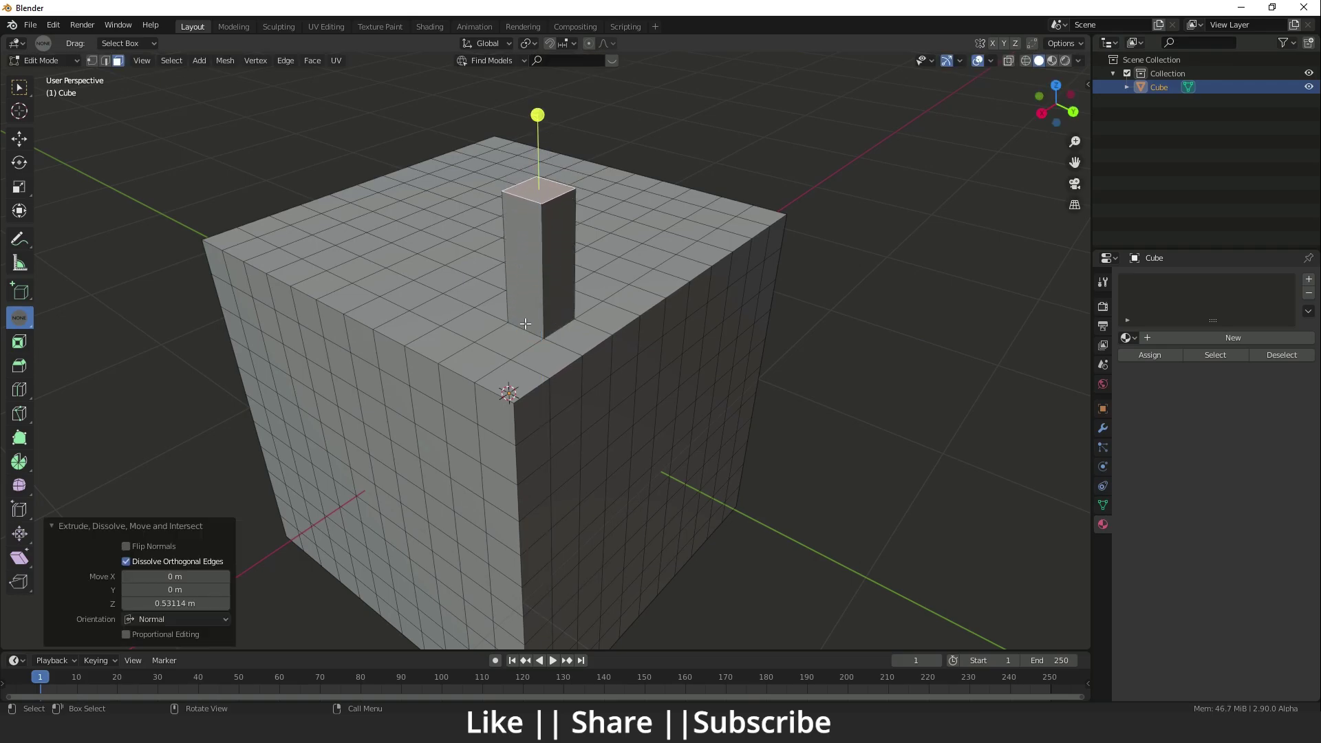
- Extrude a side face of the raised block about 0.32 m across the cube's top with Extrude Dissolve and Intersect
middle_click_drag(525, 324, 458, 385)
left_click(767, 302)
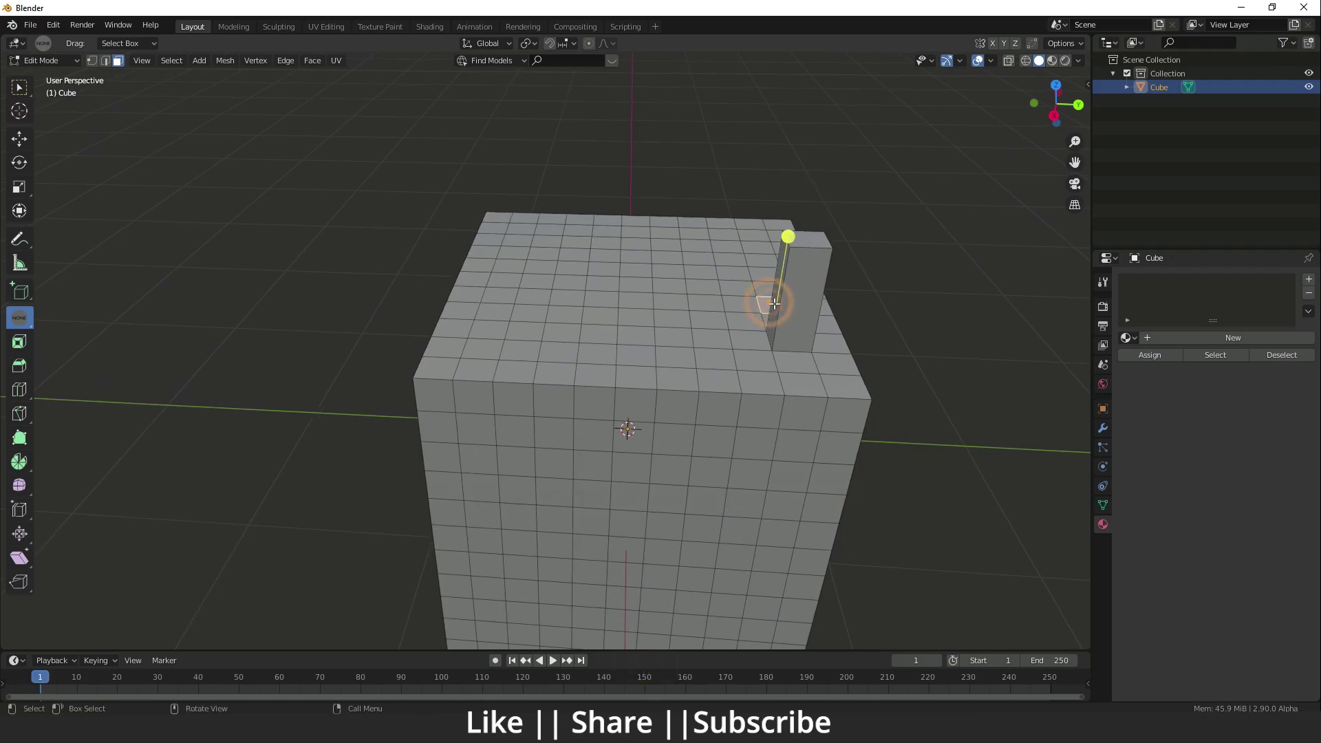
middle_click_drag(774, 304, 826, 316)
middle_click_drag(918, 359, 842, 330, "shift")
left_click(835, 315)
left_click_drag(760, 337, 694, 345)
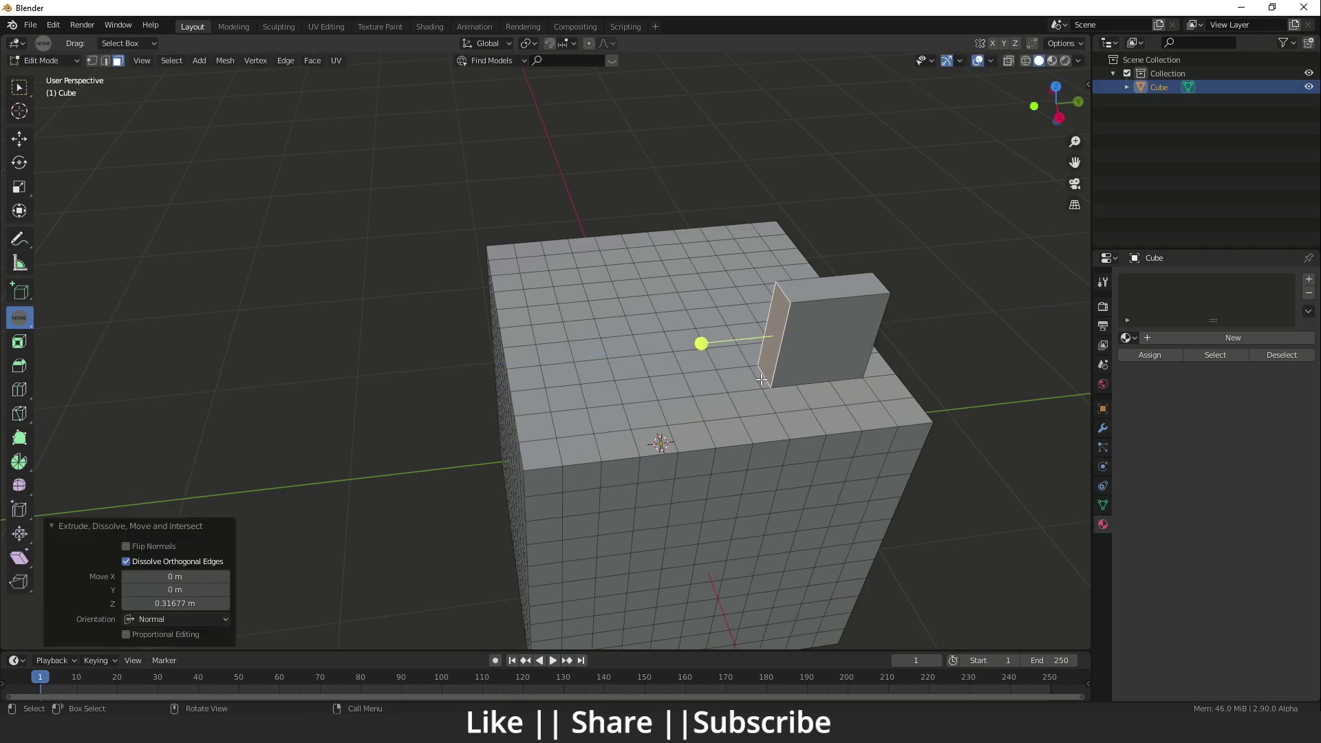
- Raise the grid face beside the block about 0.31 m and extrude its side face about 0.30 m across the cube's top
left_click(762, 379)
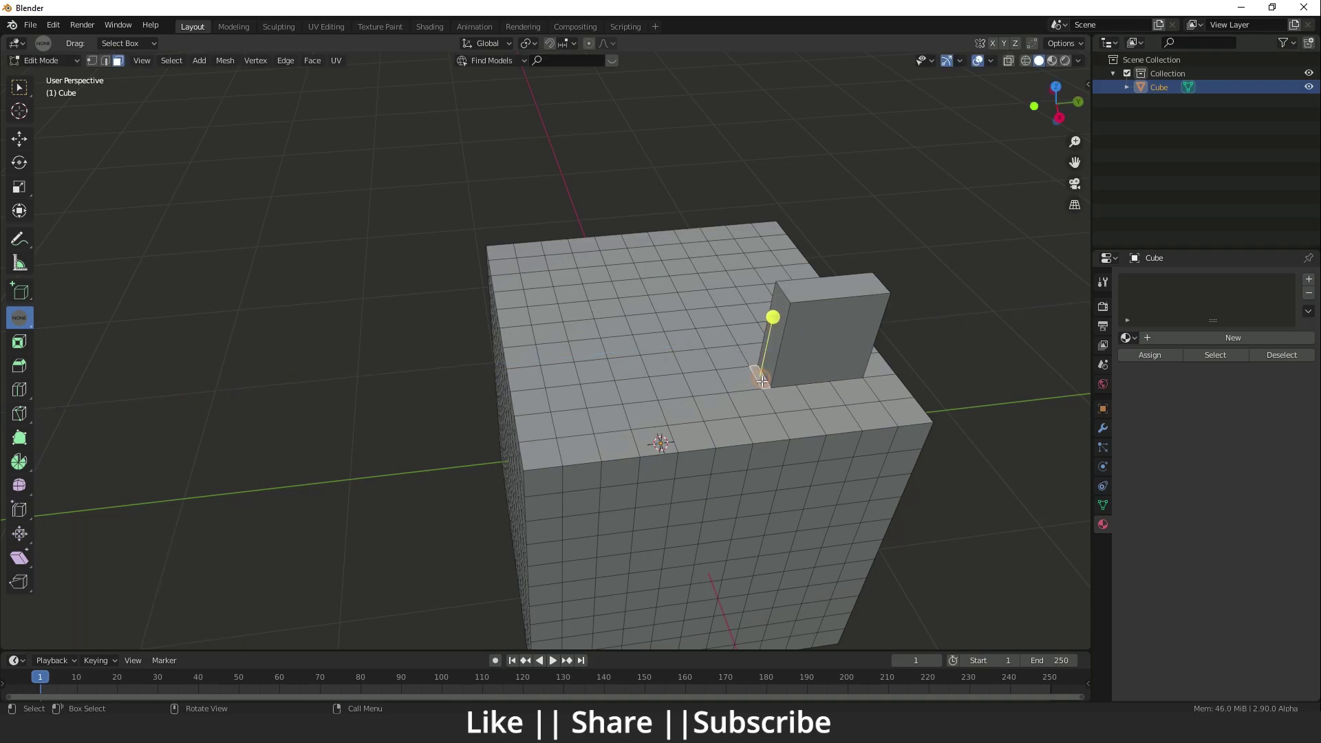
left_click_drag(769, 331, 773, 277)
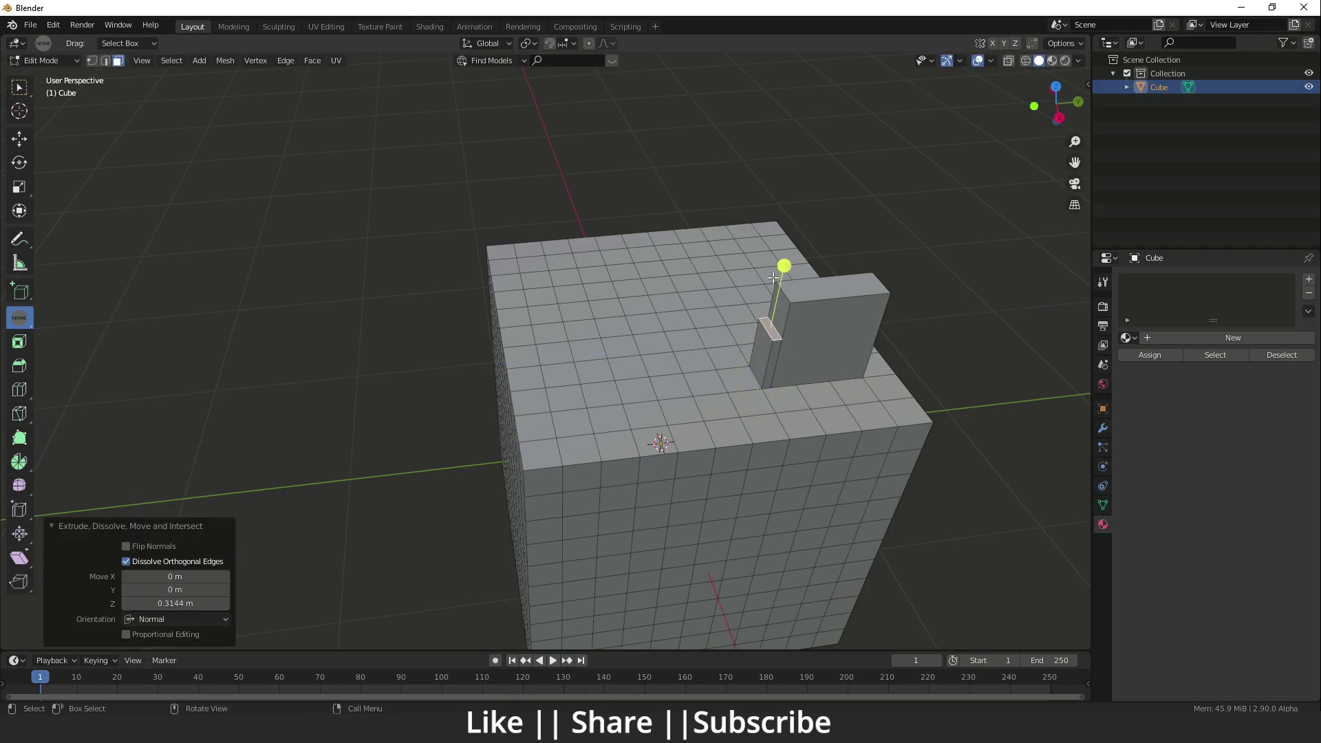
left_click(763, 346)
left_click(756, 352)
left_click_drag(676, 368, 625, 369)
left_click(757, 353)
- Push two adjacent grid faces on the cube's side about 0.20 m inward, along with the face above them
middle_click_drag(626, 369, 580, 381)
scroll(580, 382, "up", 4)
middle_click_drag(540, 324, 663, 478, "shift")
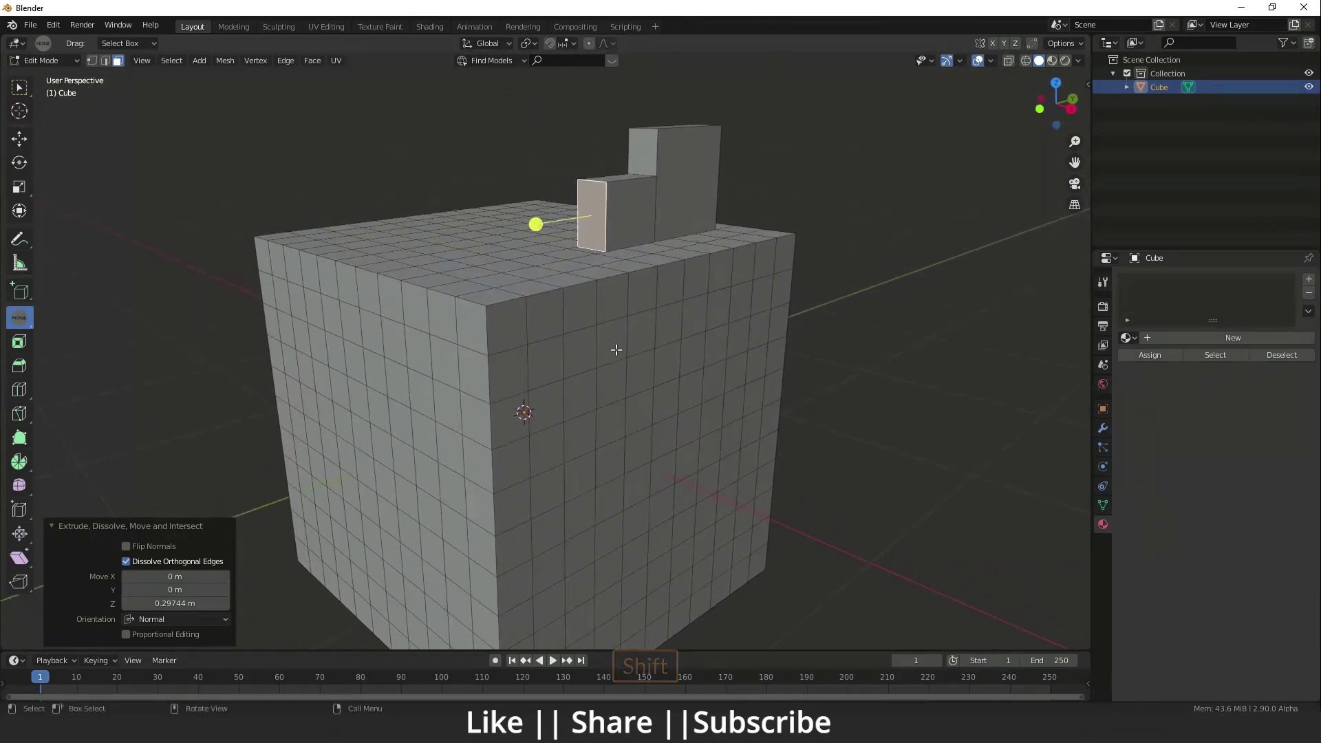
left_click(613, 350)
middle_click_drag(613, 350, 639, 386)
left_click(700, 413)
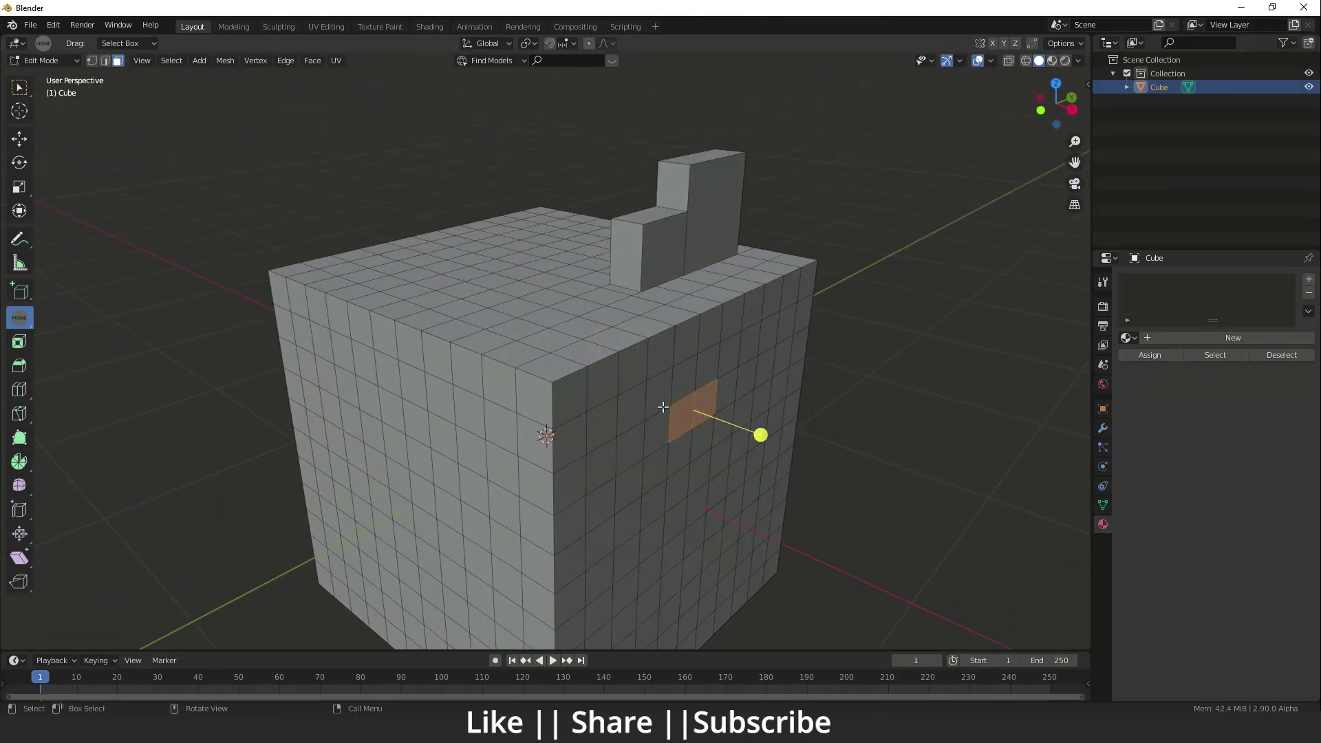
left_click_drag(762, 433, 743, 427)
middle_click_drag(743, 427, 708, 415)
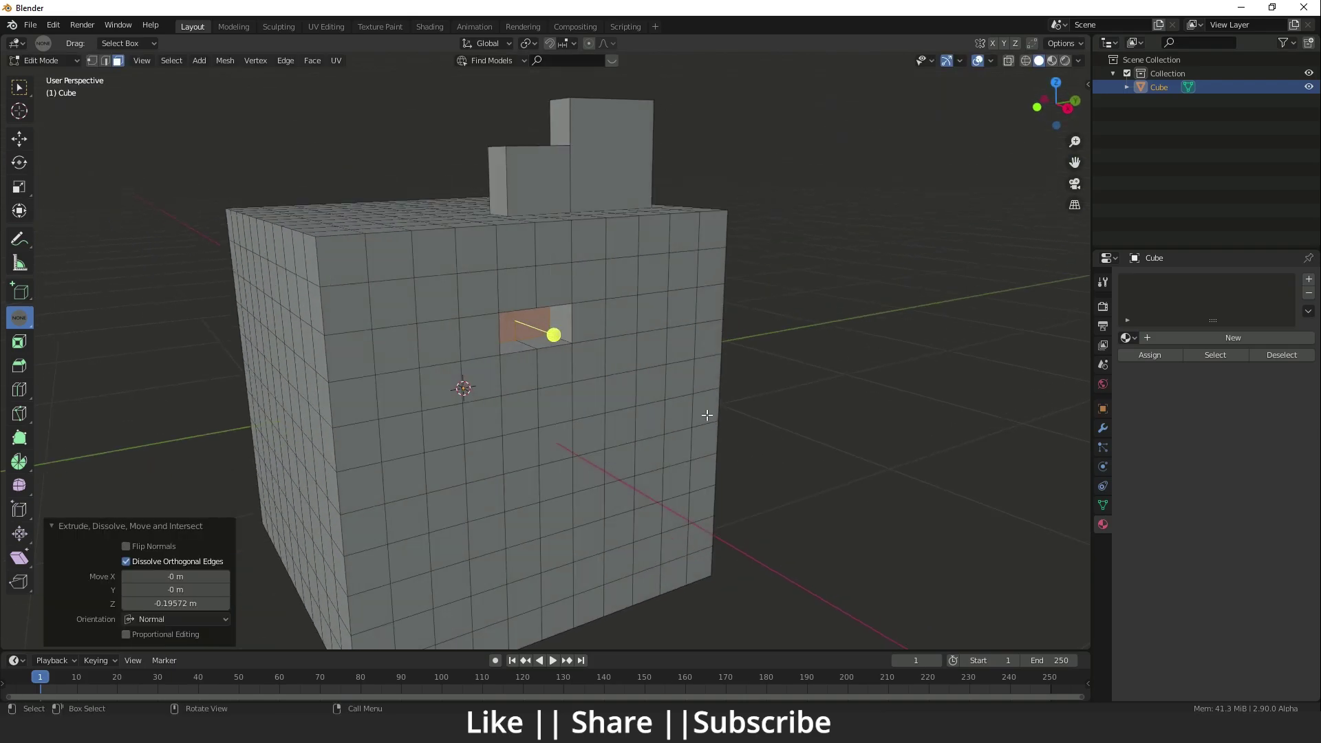
left_click(524, 293)
left_click_drag(554, 300, 523, 290)
- Carve stepped cutouts around the cube's vertical corner by pushing several grid faces inward with Extrude Dissolve and Intersect
middle_click_drag(572, 314, 507, 330)
middle_click_drag(507, 330, 587, 440, "shift")
middle_click_drag(587, 440, 544, 296)
scroll(480, 451, "down", 4)
middle_click_drag(543, 296, 543, 351)
scroll(544, 351, "up", 2)
left_click(510, 316)
left_click_drag(569, 303, 465, 423, "shift")
left_click_drag(552, 424, 567, 342)
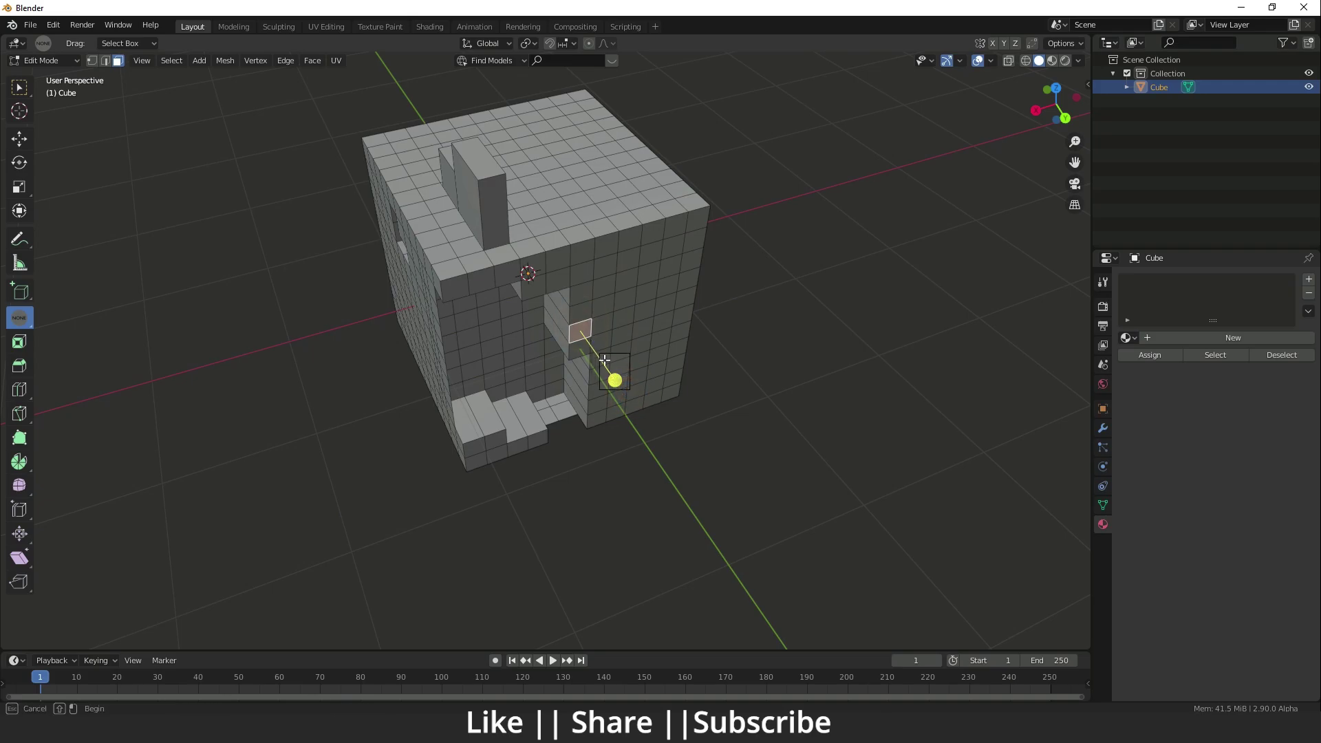
left_click_drag(661, 438, 629, 388)
- Extrude a grid face out of the uncut side wall and widen that block sideways by about 0.73 m
middle_click_drag(630, 388, 619, 416)
middle_click_drag(619, 416, 646, 465)
left_click(504, 402)
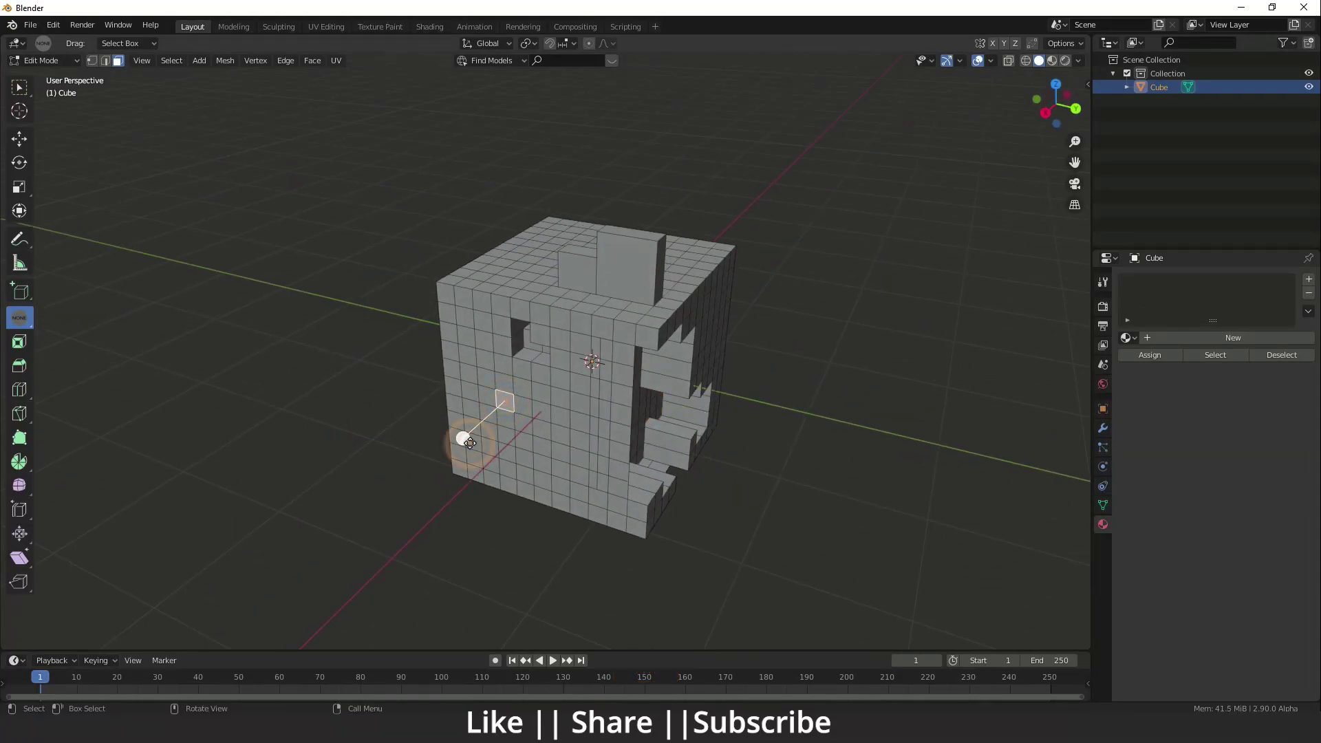
left_click_drag(470, 442, 642, 463)
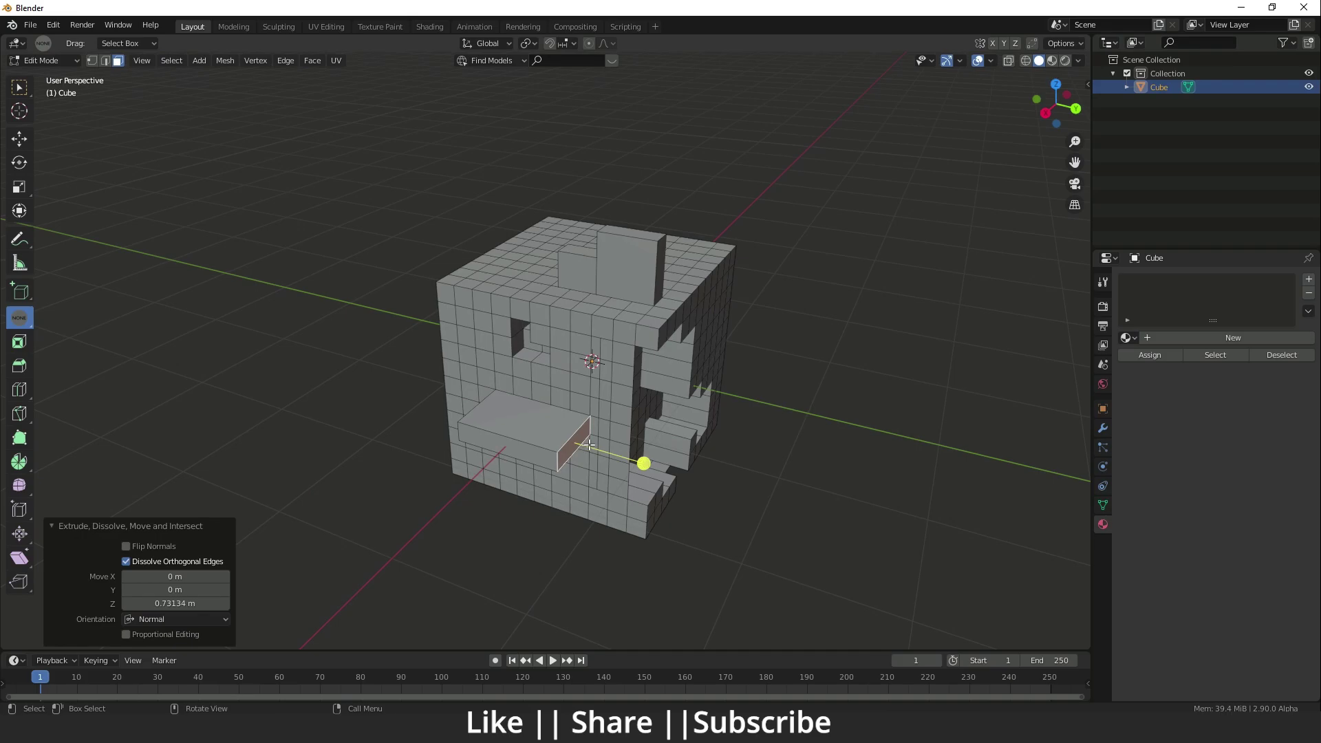
- Pull the grid face beside the wide block outward into a long thin bar and deselect the mesh
left_click(593, 432)
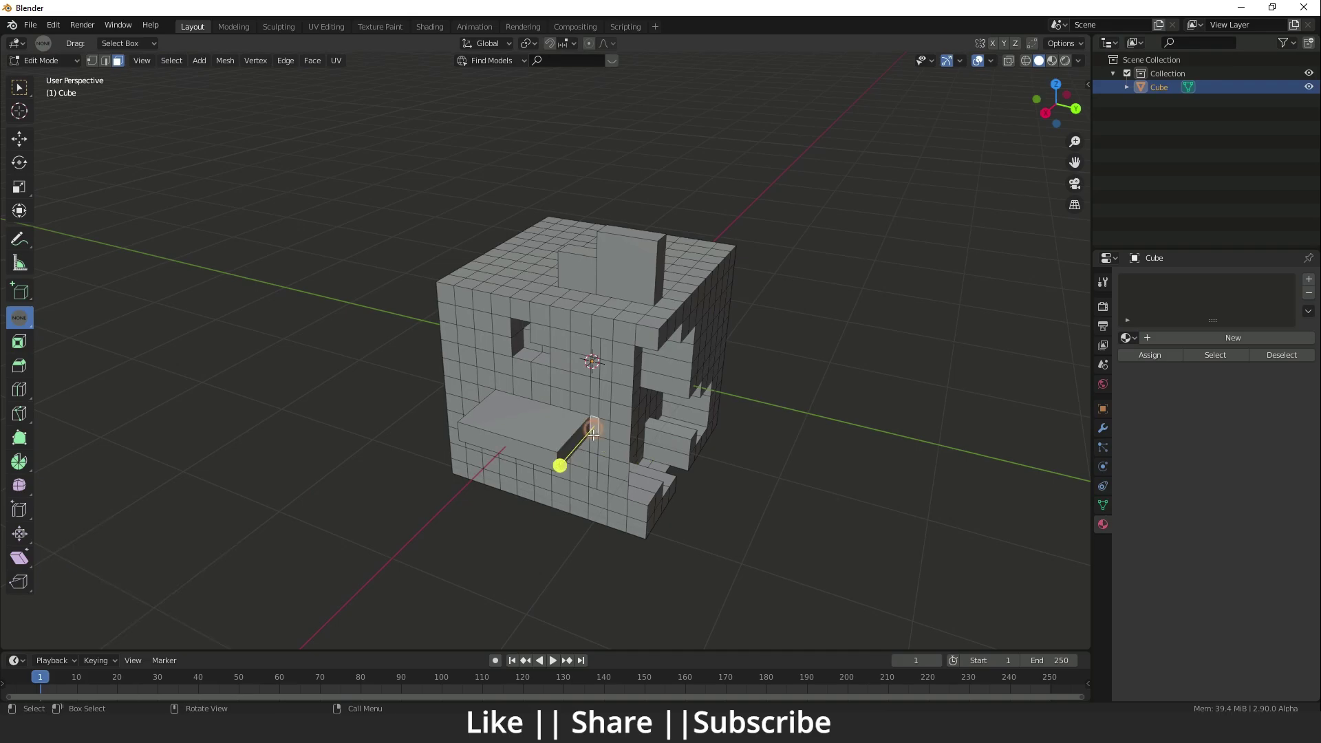
left_click_drag(561, 466, 493, 540)
left_click(367, 340)
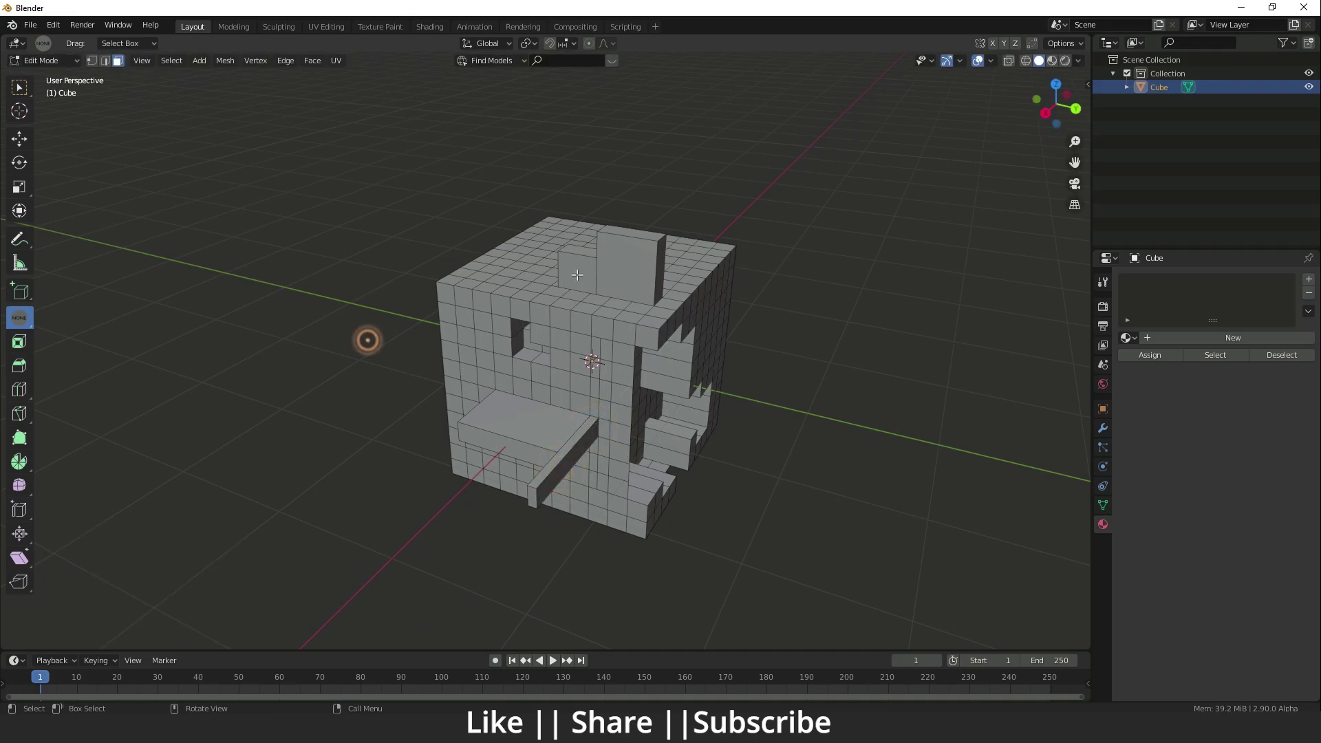
- Examine the carved and extruded cube in Object Mode from close up and farther away
key("Tab")
scroll(593, 412, "up", 4)
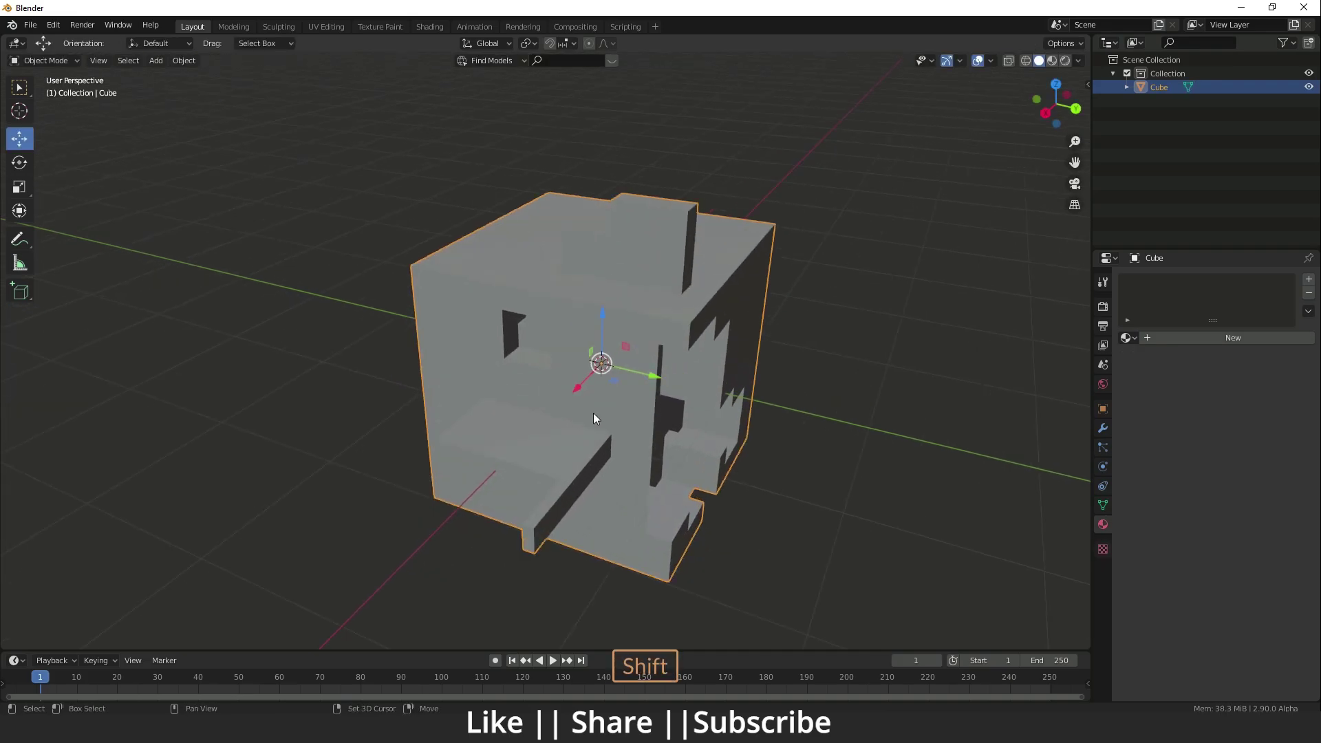
scroll(465, 438, "down", 2)
middle_click_drag(553, 433, 584, 447, "shift")
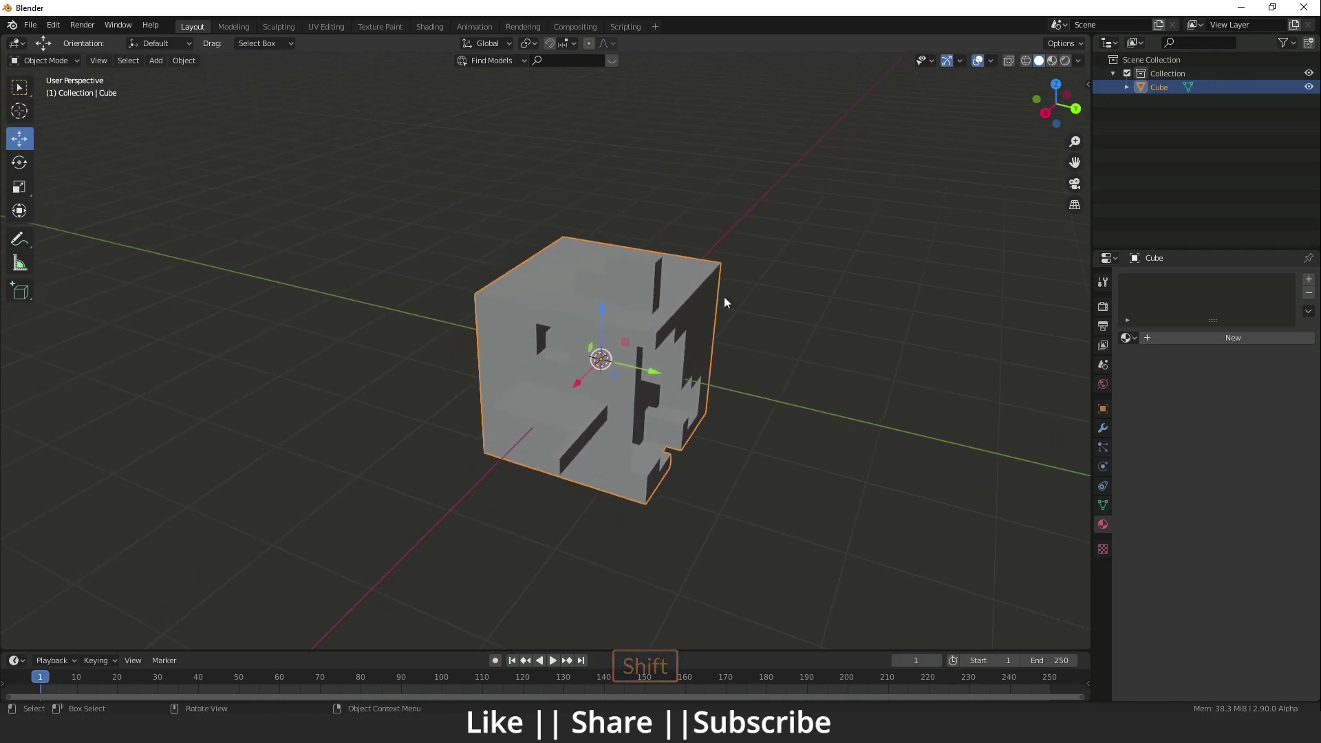
scroll(647, 432, "up", 2)
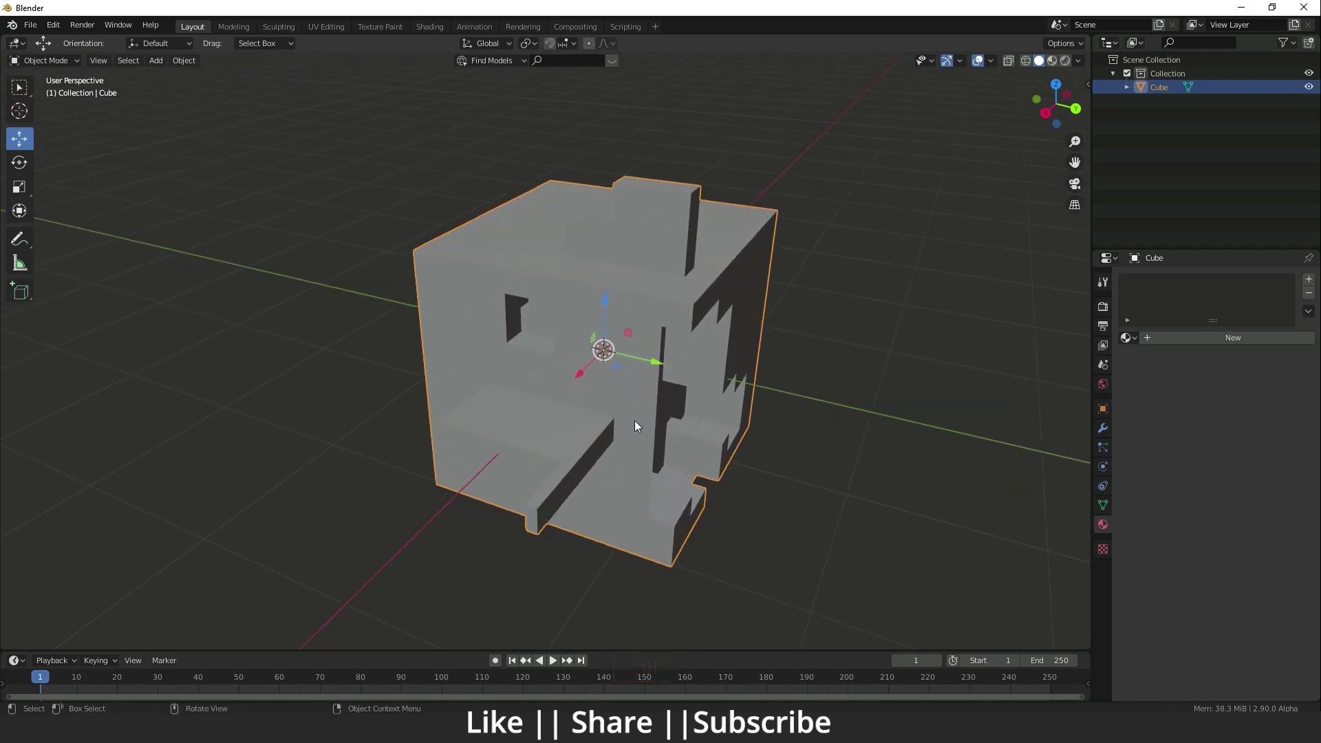
middle_click_drag(607, 423, 621, 428, "shift")
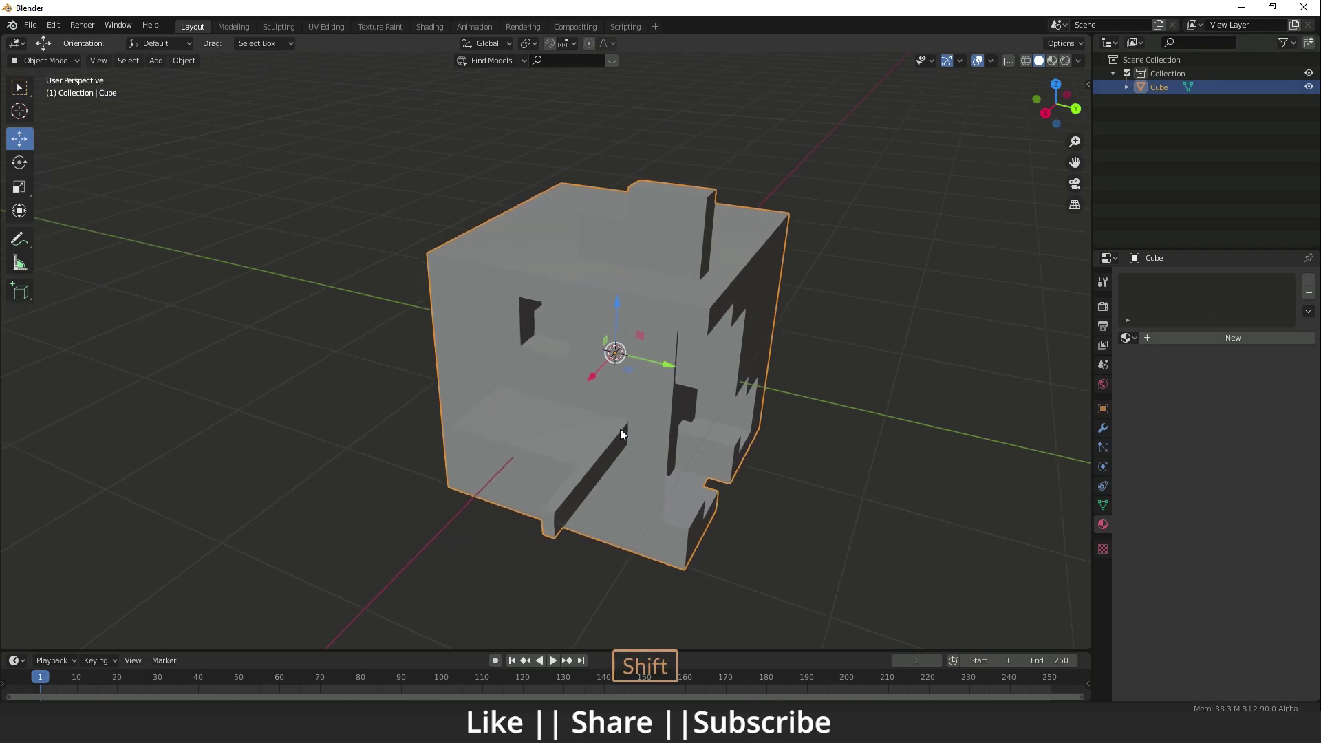
middle_click_drag(702, 477, 604, 417)
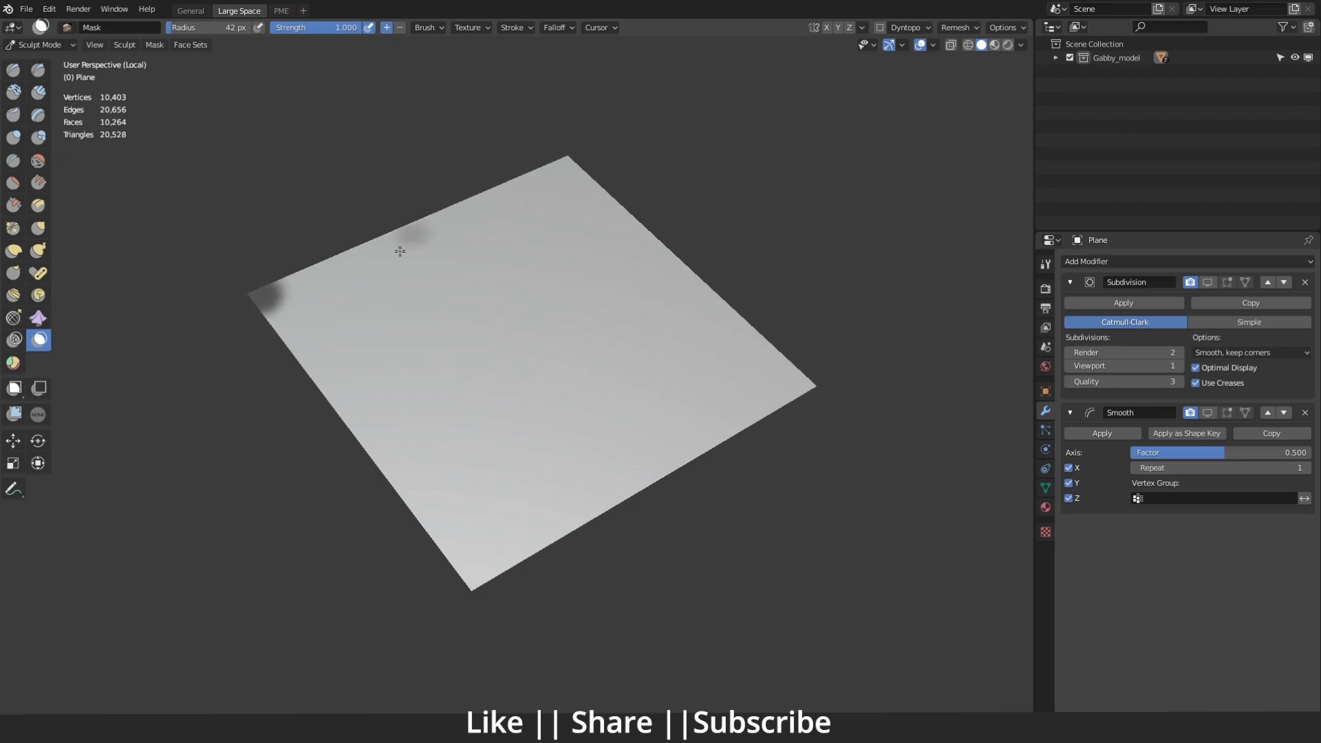
- Apply the Gravity cloth filter to the plane so it hangs from the masked spots on its upper edge
left_click(38, 417)
left_click_drag(242, 433, 542, 339)
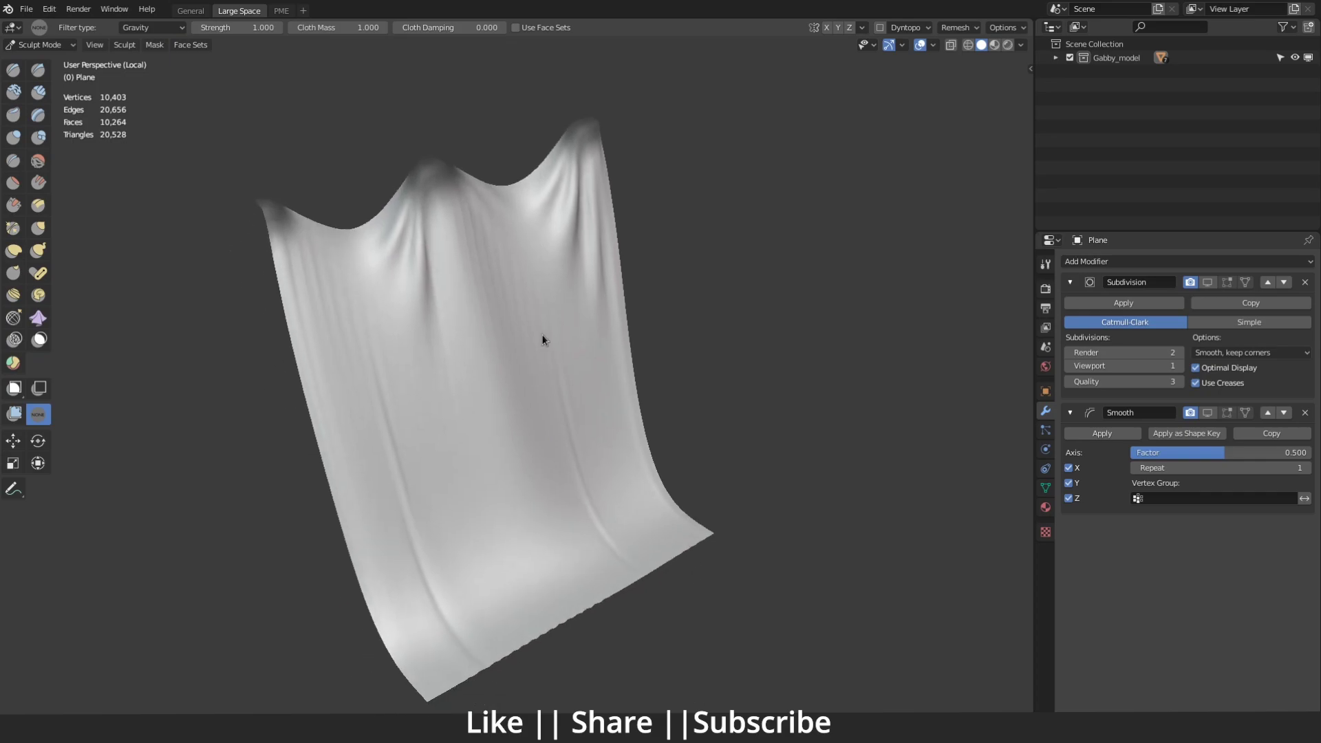
- Mask three spots along the cloth's lower edge and puff the cloth up with the Inflate cloth filter
left_click(38, 339)
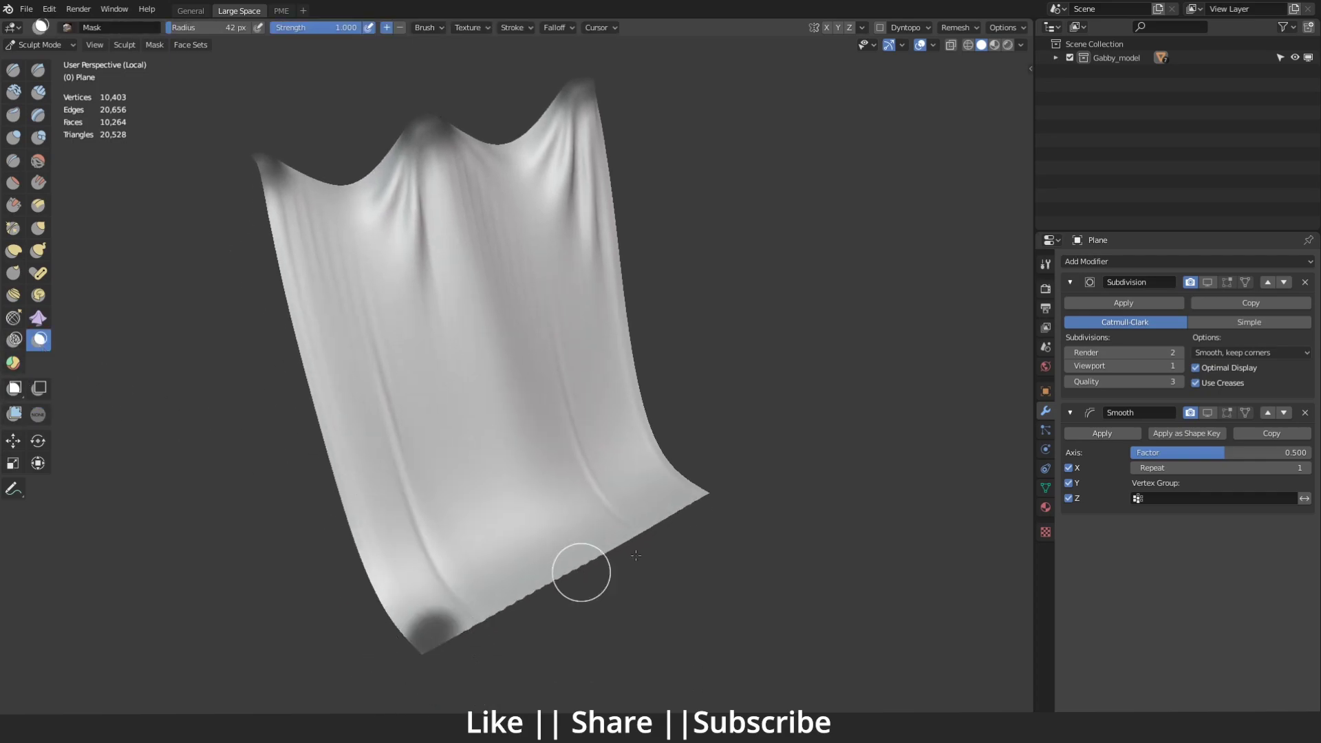
middle_click_drag(659, 403, 685, 459, "shift")
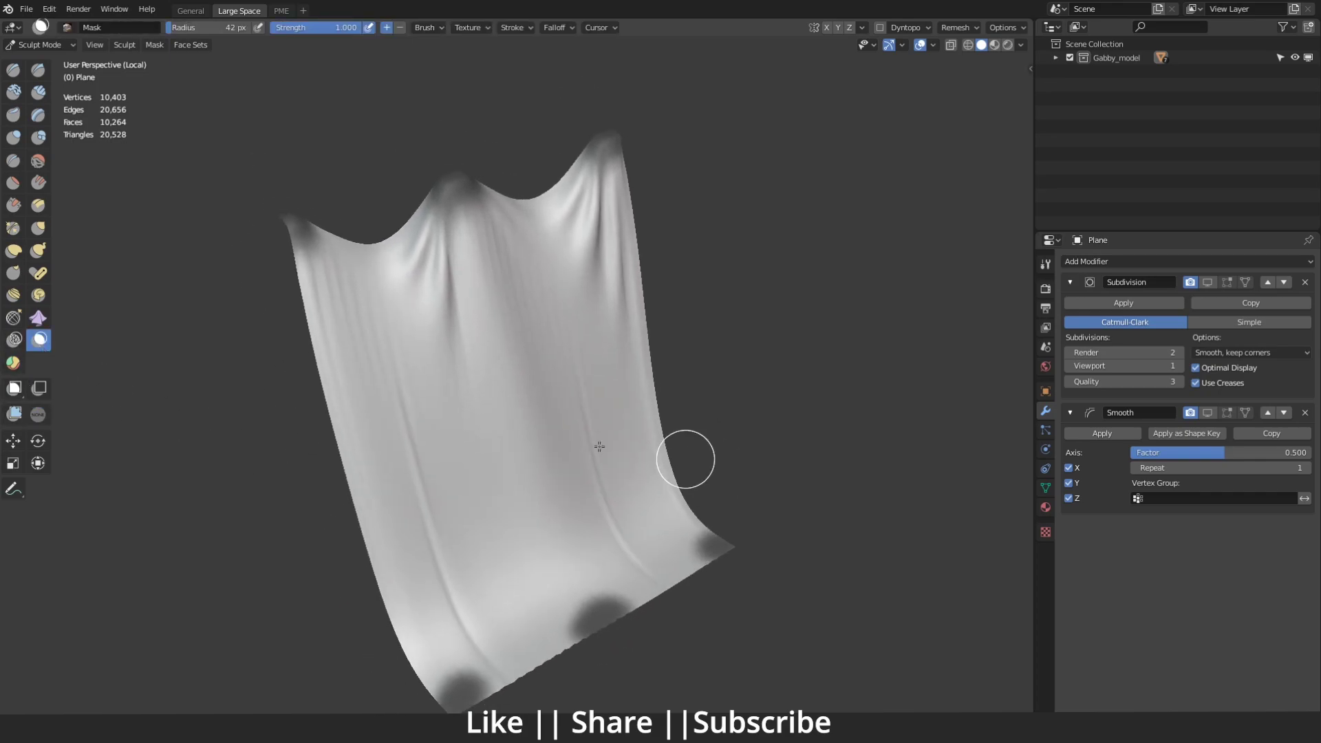
left_click(43, 414)
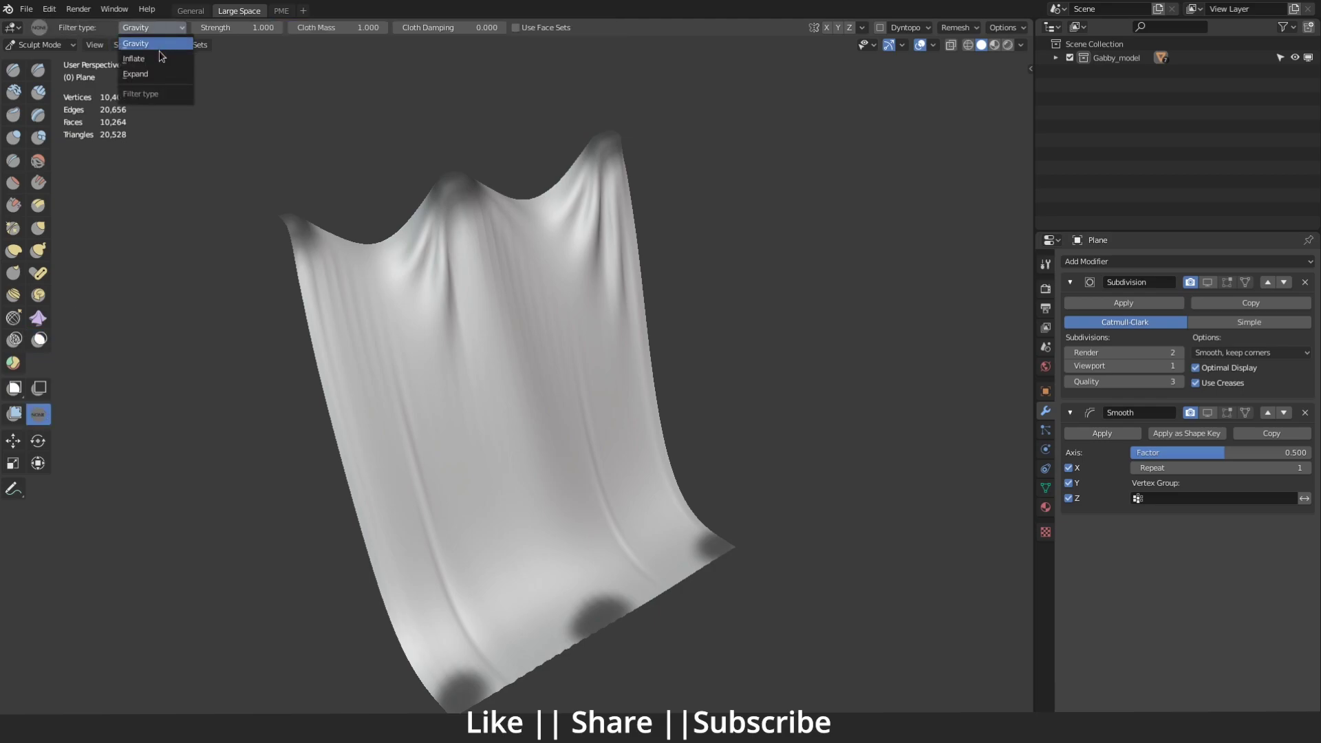
mouse_move(179, 260)
left_mouse_down()
mouse_move(295, 319)
mouse_move(398, 307)
mouse_move(525, 333)
mouse_move(501, 401)
mouse_move(516, 407)
mouse_move(445, 359)
mouse_move(33, 357)
left_mouse_up()
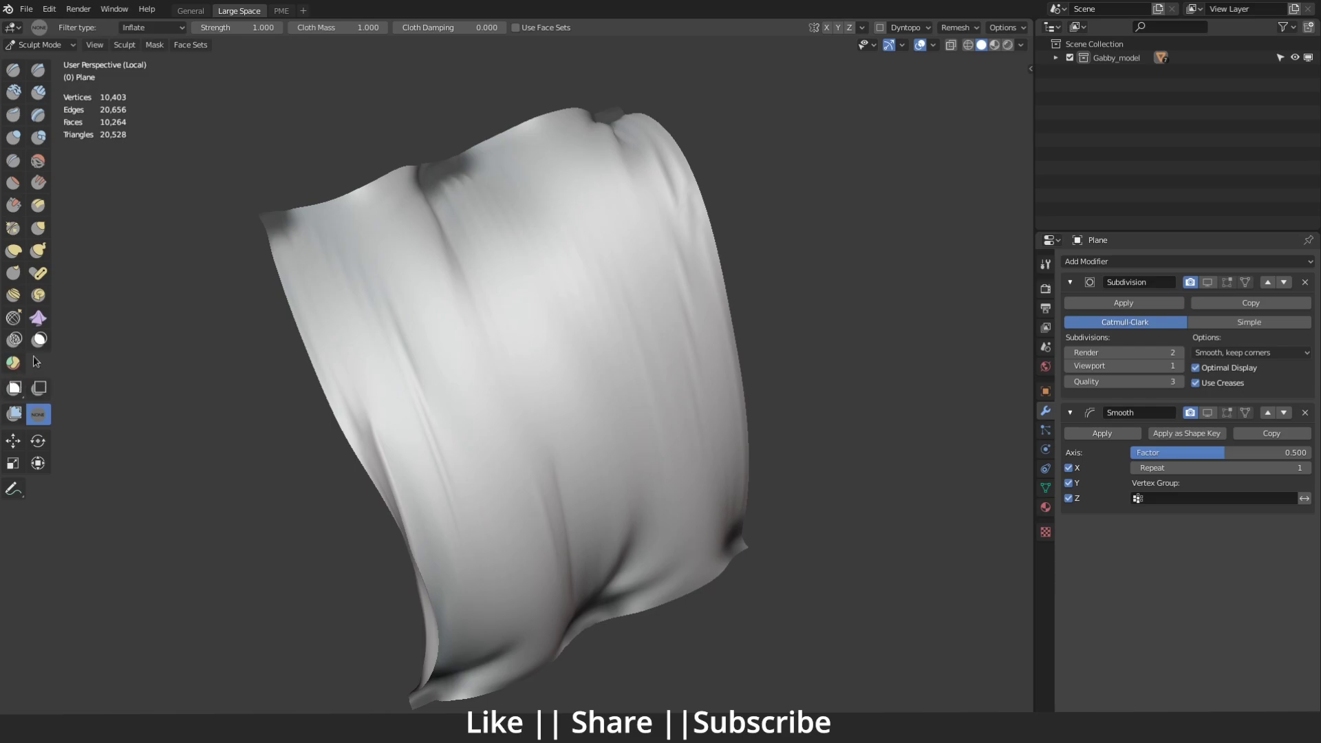
- Paint three parallel mask bands across the inflated cloth with an 18 px Mask brush
left_click(38, 339)
left_click_drag(310, 372, 716, 243)
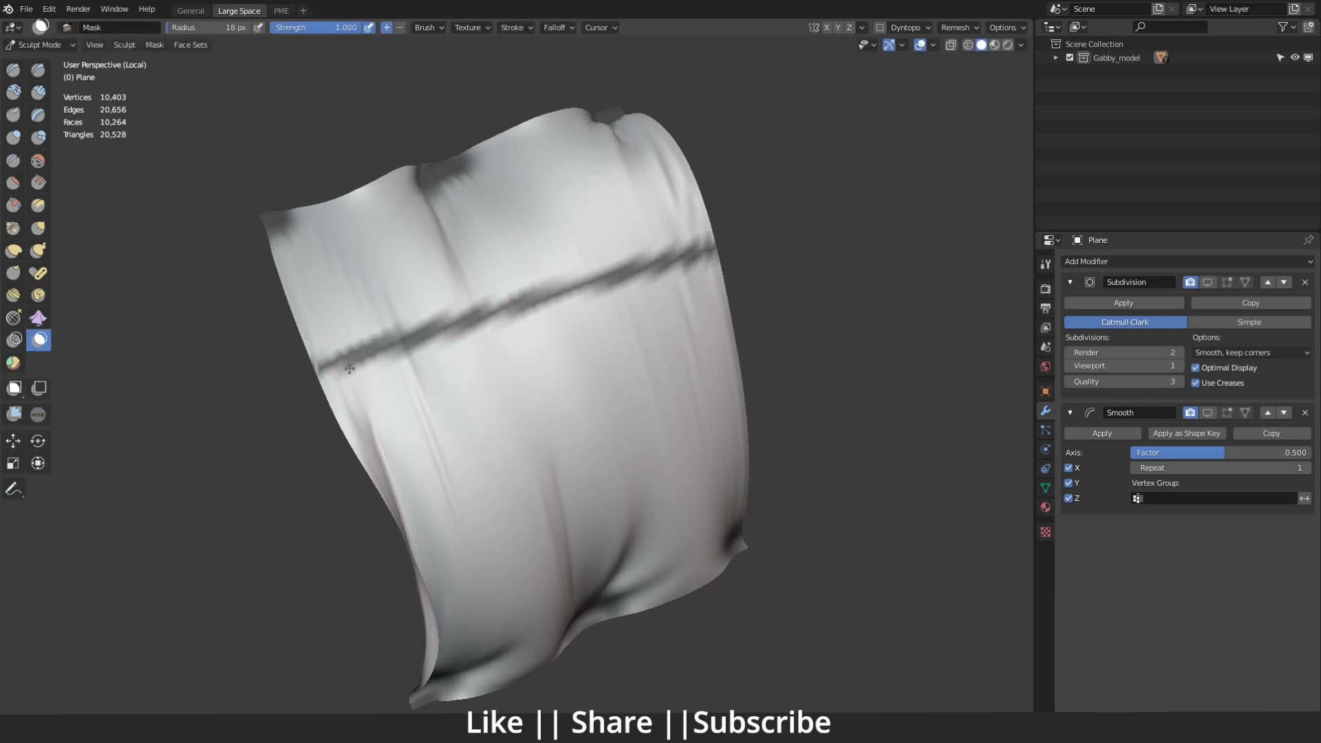
middle_click_drag(631, 397, 536, 300)
left_click_drag(358, 455, 735, 348)
middle_click_drag(620, 416, 539, 353)
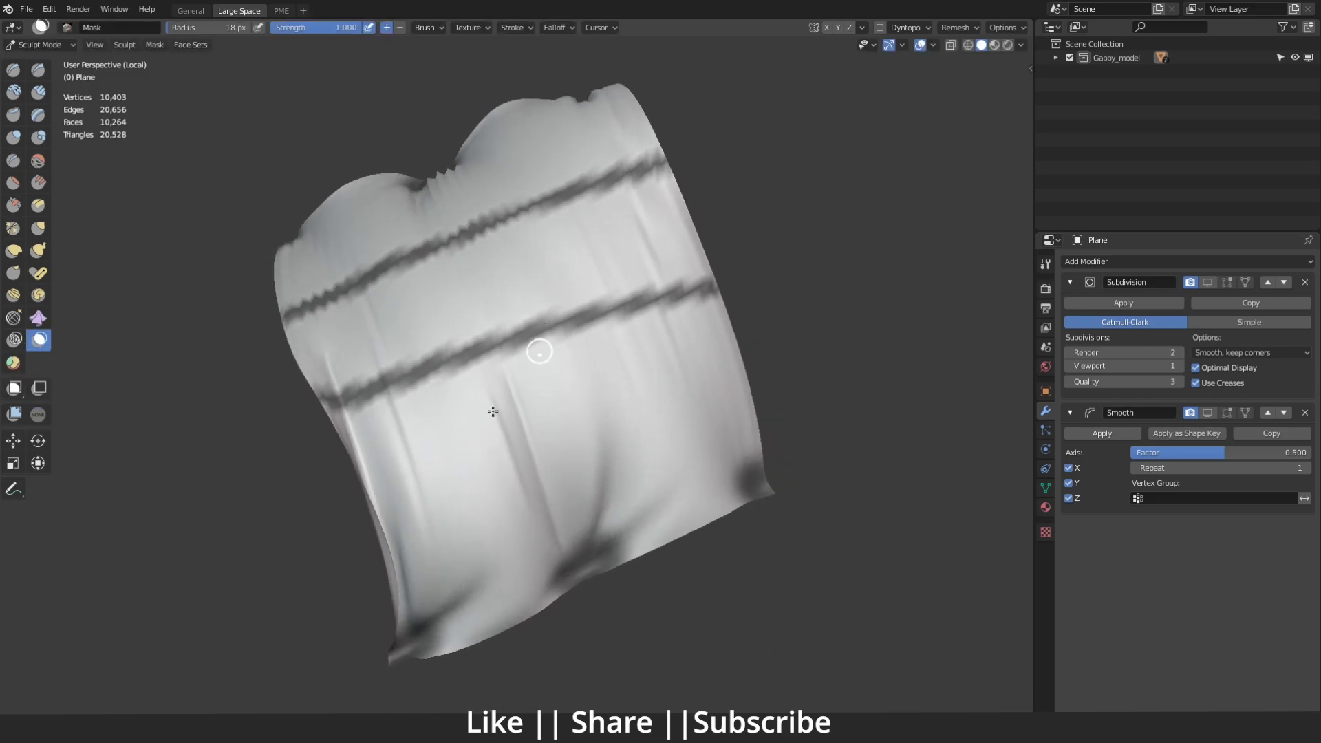
mouse_move(375, 509)
left_mouse_down()
mouse_move(750, 396)
mouse_move(375, 509)
left_mouse_up()
mouse_move(468, 344)
middle_mouse_down()
mouse_move(540, 427)
mouse_move(496, 420)
middle_mouse_up()
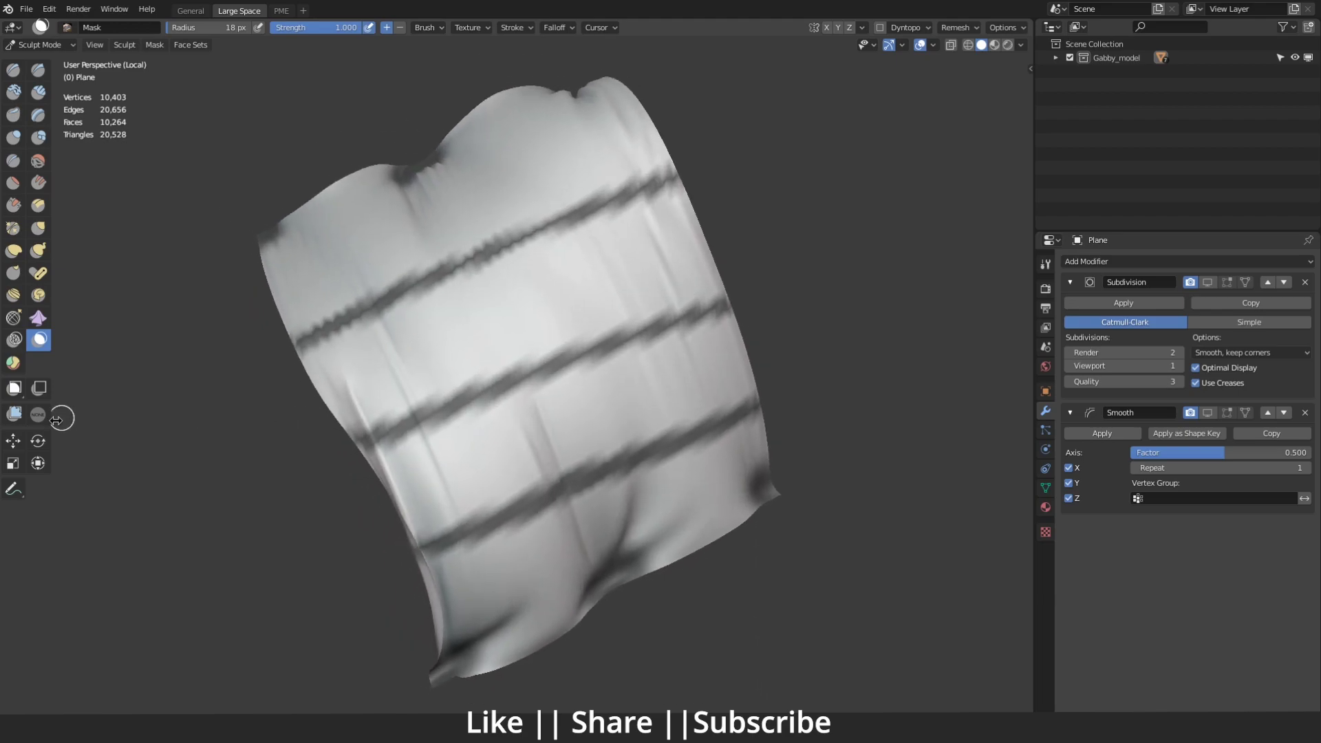
- Wrinkle the cloth between the mask bands with the Expand cloth filter and display its Subdivision and Smooth modifiers in the viewport
left_click(38, 413)
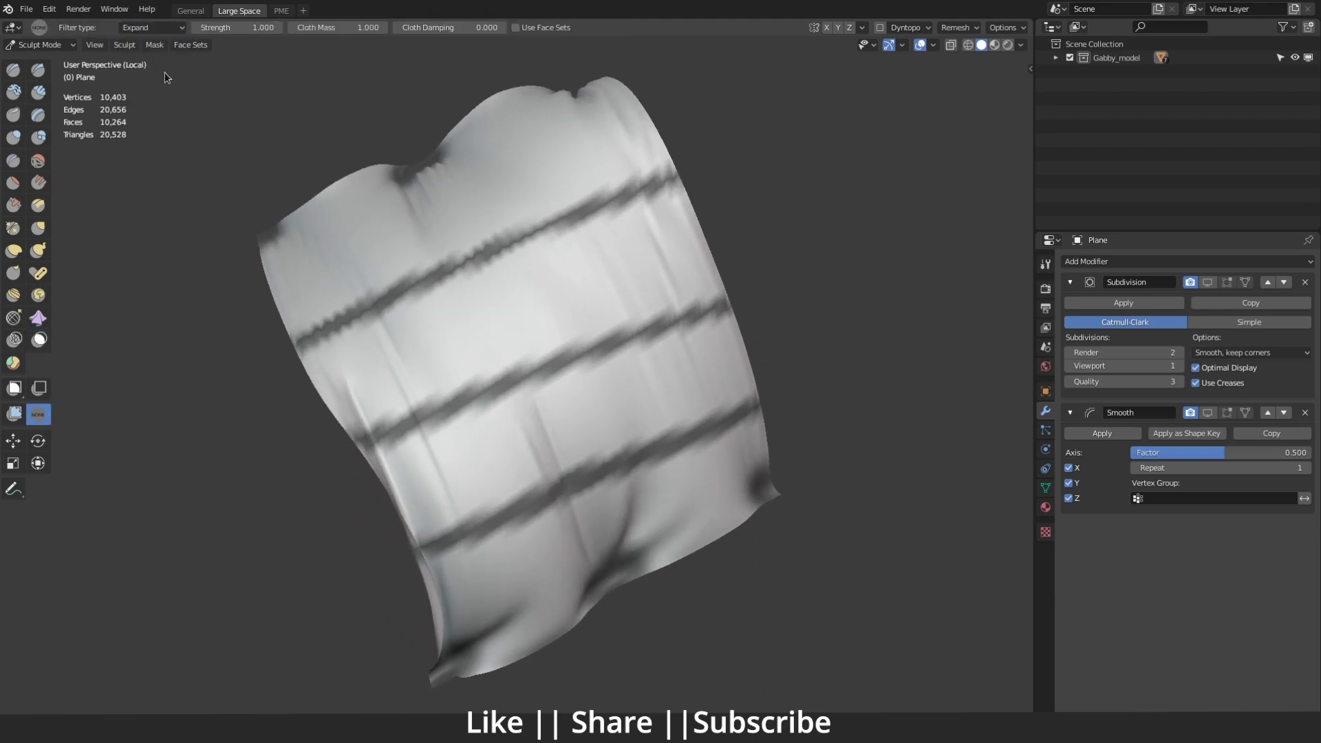
left_click_drag(328, 376, 389, 360)
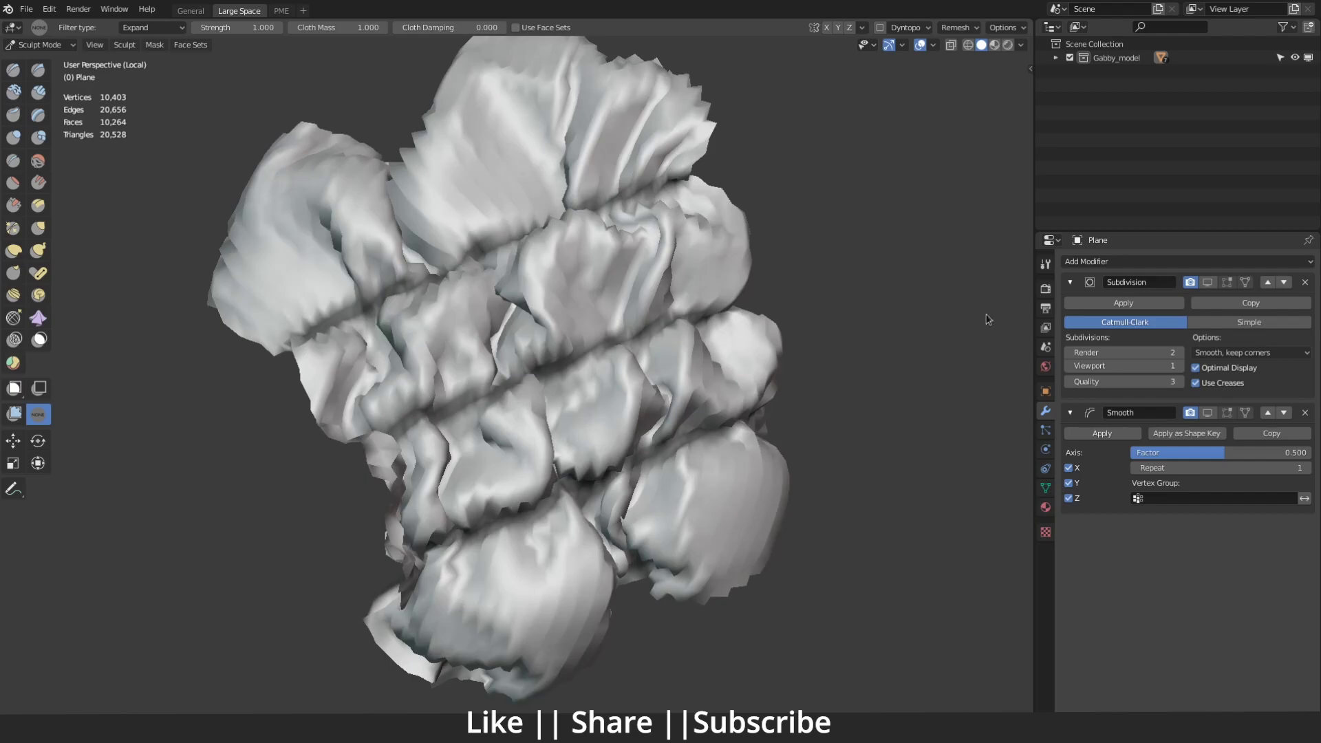
left_click(1207, 282)
left_click(1209, 435)
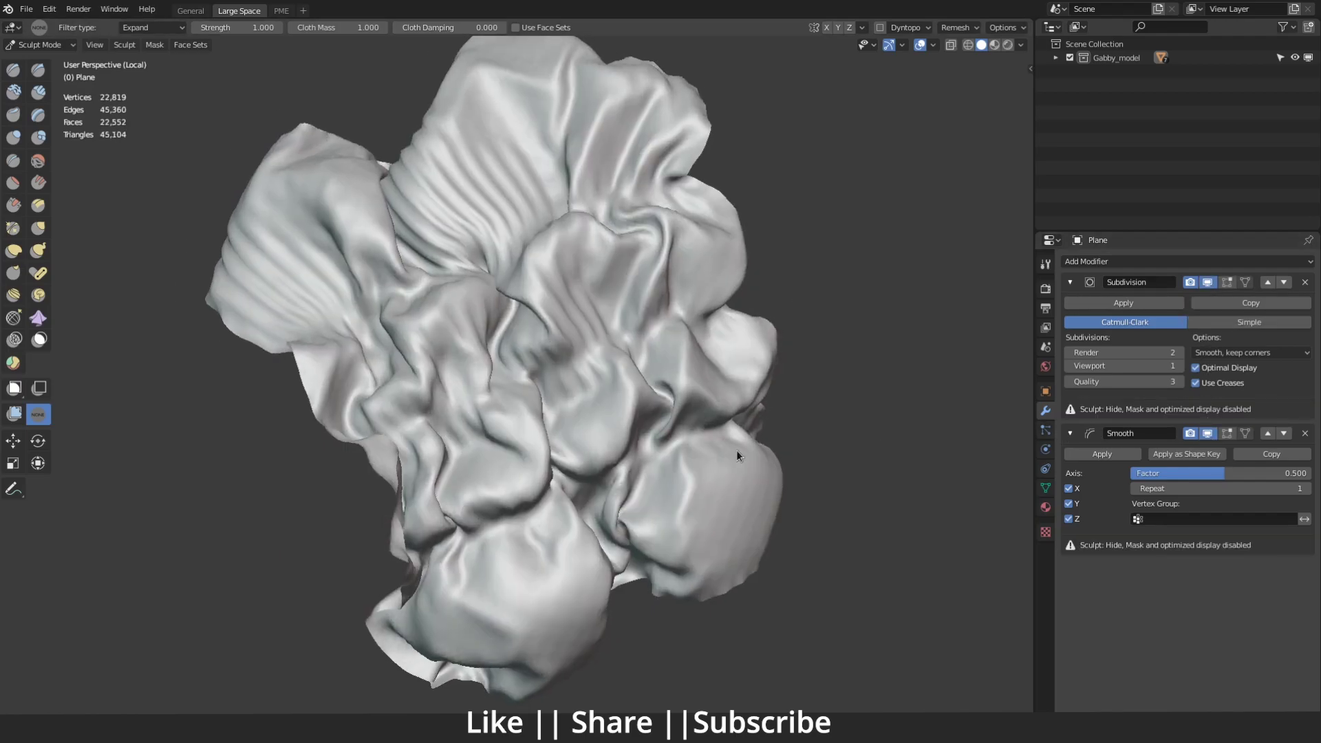
mouse_move(736, 450)
middle_mouse_down()
mouse_move(701, 444)
mouse_move(688, 472)
mouse_move(794, 474)
mouse_move(776, 460)
mouse_move(724, 468)
mouse_move(759, 460)
middle_mouse_up()
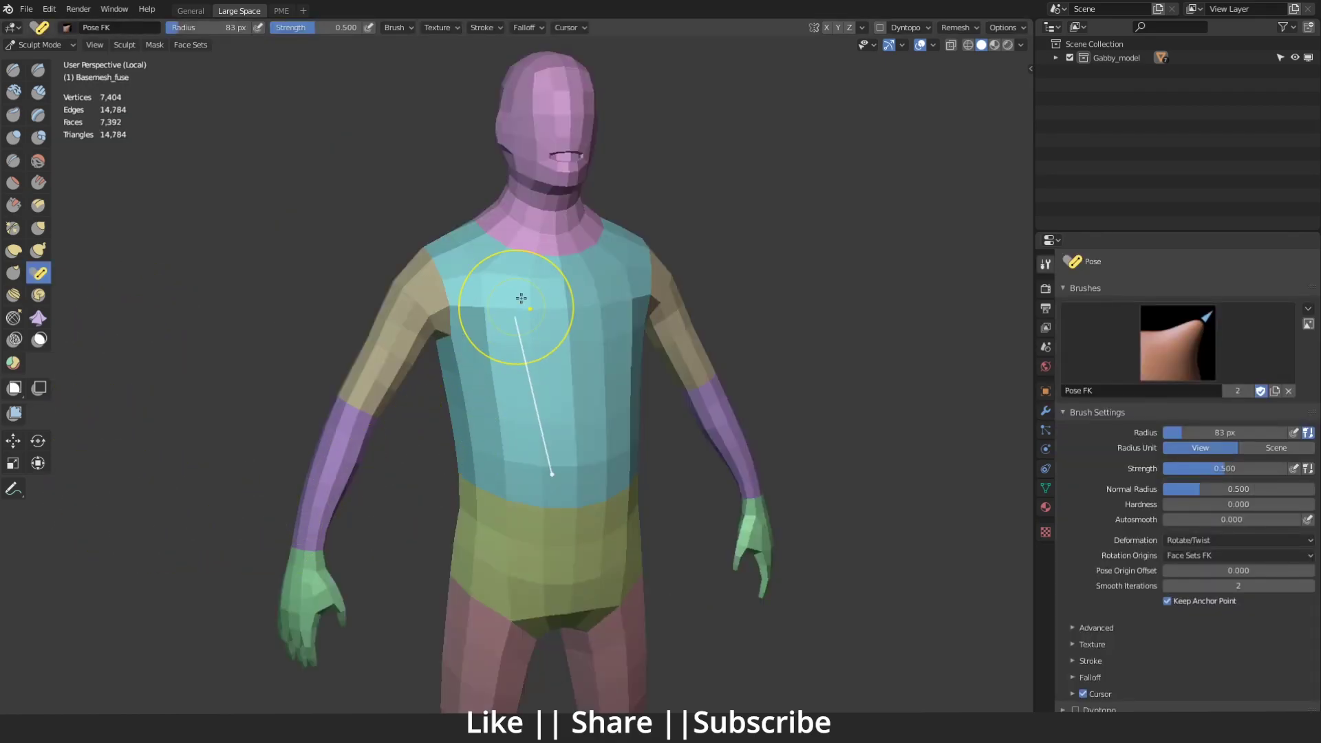
- Pose the human figure's torso and both arms with the Pose FK brush, using the face sets as joints
mouse_move(566, 290)
left_mouse_down()
mouse_move(517, 289)
mouse_move(620, 290)
mouse_move(555, 298)
mouse_move(613, 304)
left_mouse_up()
left_click_drag(404, 338, 362, 312)
mouse_move(233, 391)
left_mouse_down()
mouse_move(206, 378)
mouse_move(256, 410)
left_mouse_up()
middle_click_drag(441, 406, 337, 328)
left_click_drag(634, 377, 662, 376)
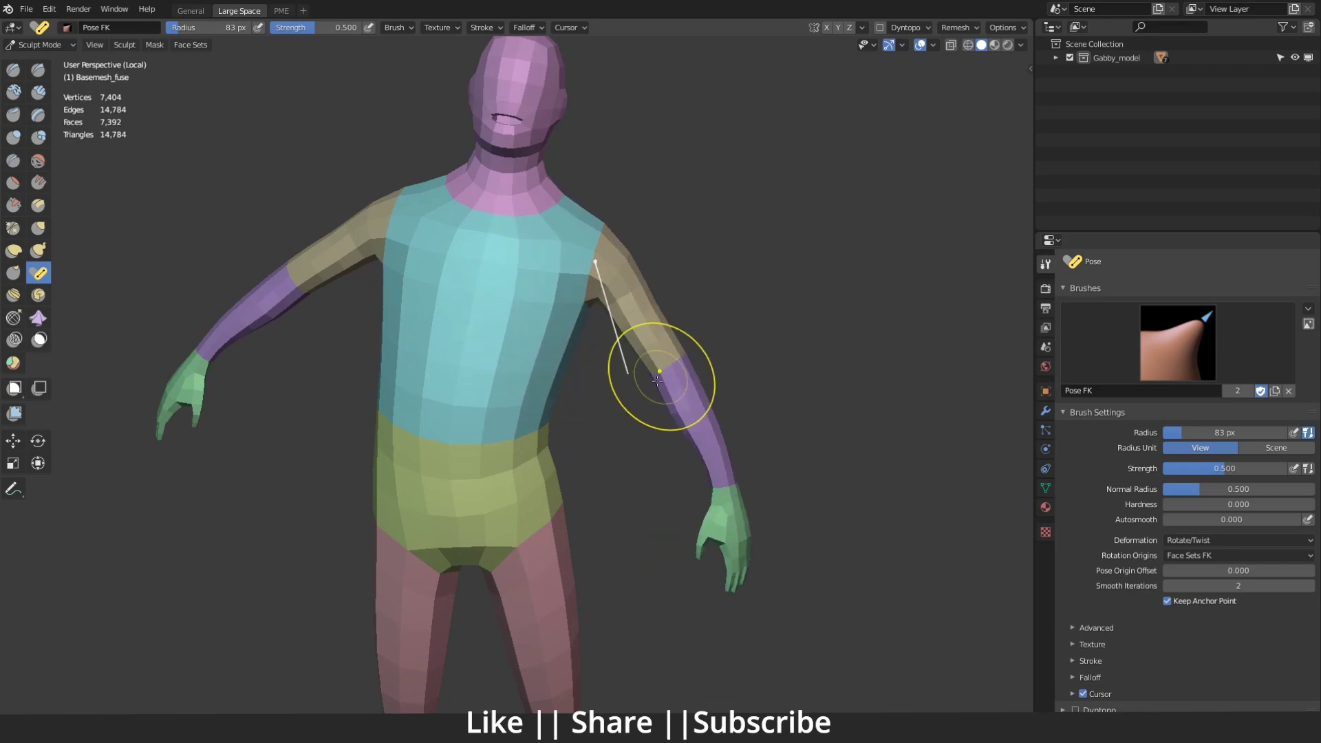
- Pose the figure's hips and legs with the Pose FK brush, bending one lower leg backward
scroll(662, 377, "down", 2)
middle_click_drag(460, 502, 451, 393, "shift")
middle_click_drag(450, 392, 472, 393)
mouse_move(471, 393)
left_mouse_down()
mouse_move(516, 405)
mouse_move(448, 406)
mouse_move(504, 406)
left_mouse_up()
left_click_drag(487, 509, 543, 511)
middle_click_drag(544, 511, 430, 474)
left_click_drag(516, 485, 560, 485)
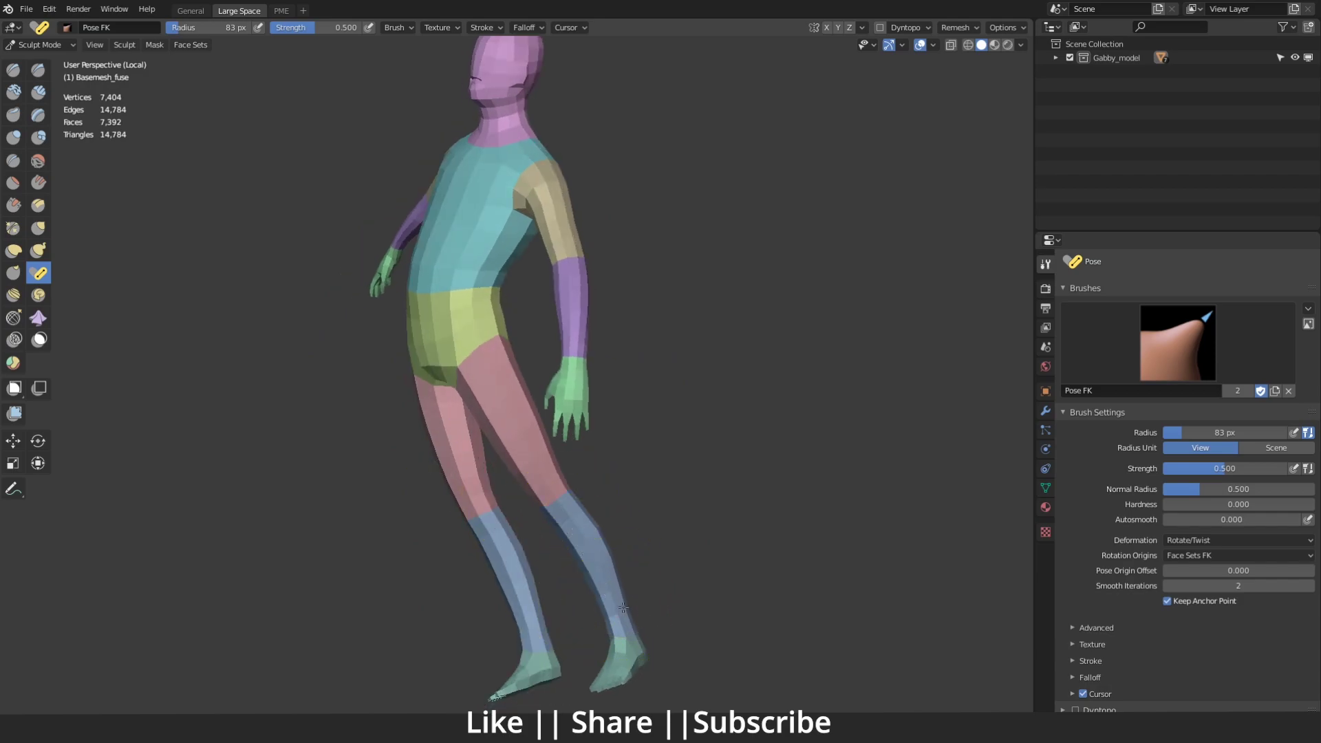
left_click_drag(624, 608, 657, 588)
- Bend the figure's forearm forward at the elbow with the Pose FK brush and refine the upper-body pose
middle_click_drag(591, 468, 584, 385)
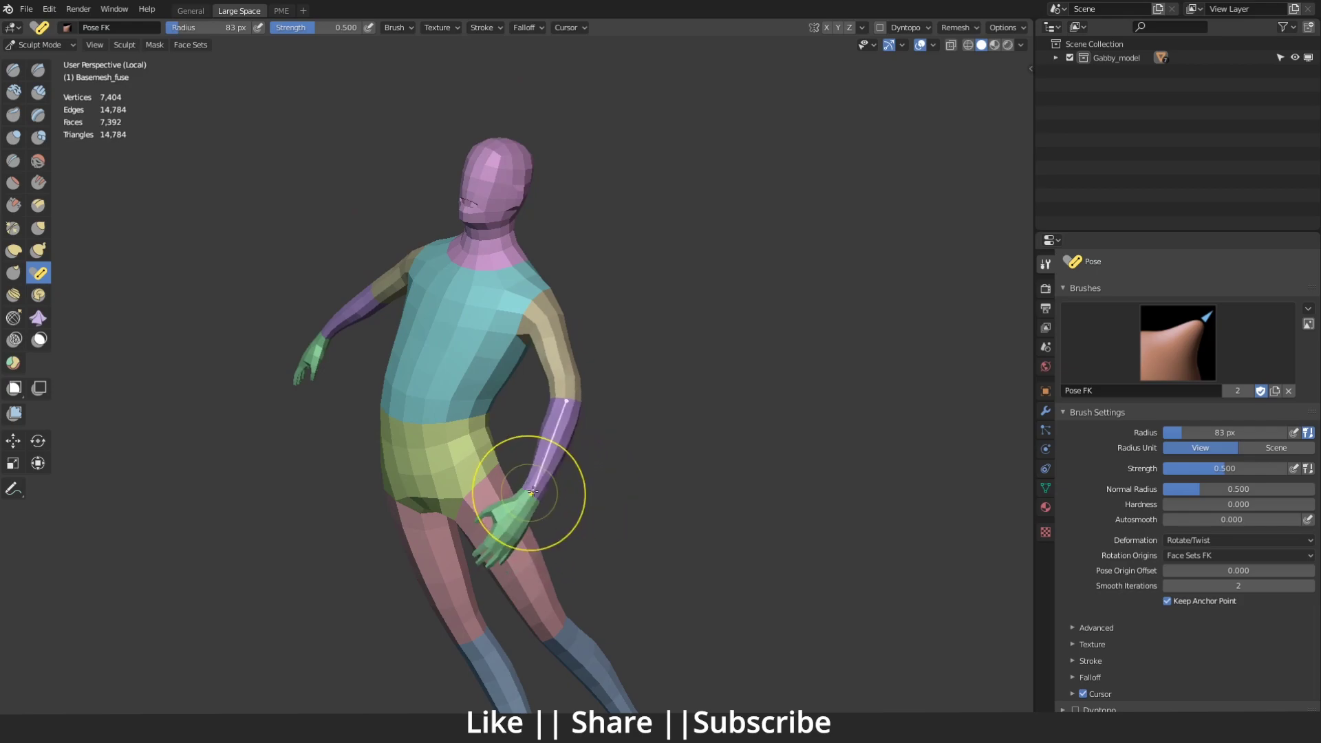
mouse_move(532, 492)
middle_mouse_down()
mouse_move(563, 490)
mouse_move(545, 560)
middle_mouse_up()
mouse_move(604, 333)
left_mouse_down()
mouse_move(550, 321)
mouse_move(583, 328)
left_mouse_up()
middle_click_drag(443, 399, 571, 493)
scroll(572, 492, "up", 2)
- Switch to the Pose IK brush and reposition both arms by their hands, bringing one across the waist
left_click(1163, 351)
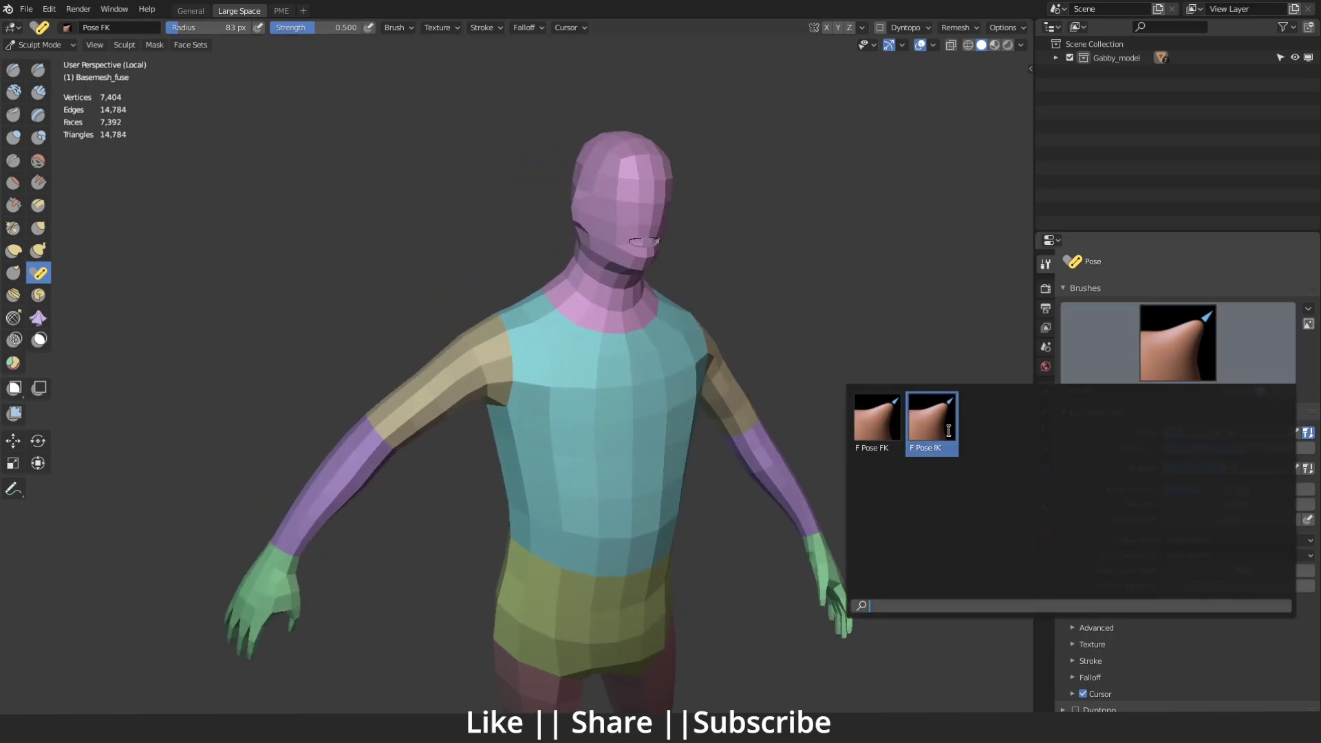
left_click(933, 426)
scroll(351, 452, "up", 2)
left_click_drag(342, 463, 480, 538)
middle_click_drag(613, 523, 564, 526)
middle_click_drag(756, 533, 564, 434, "shift")
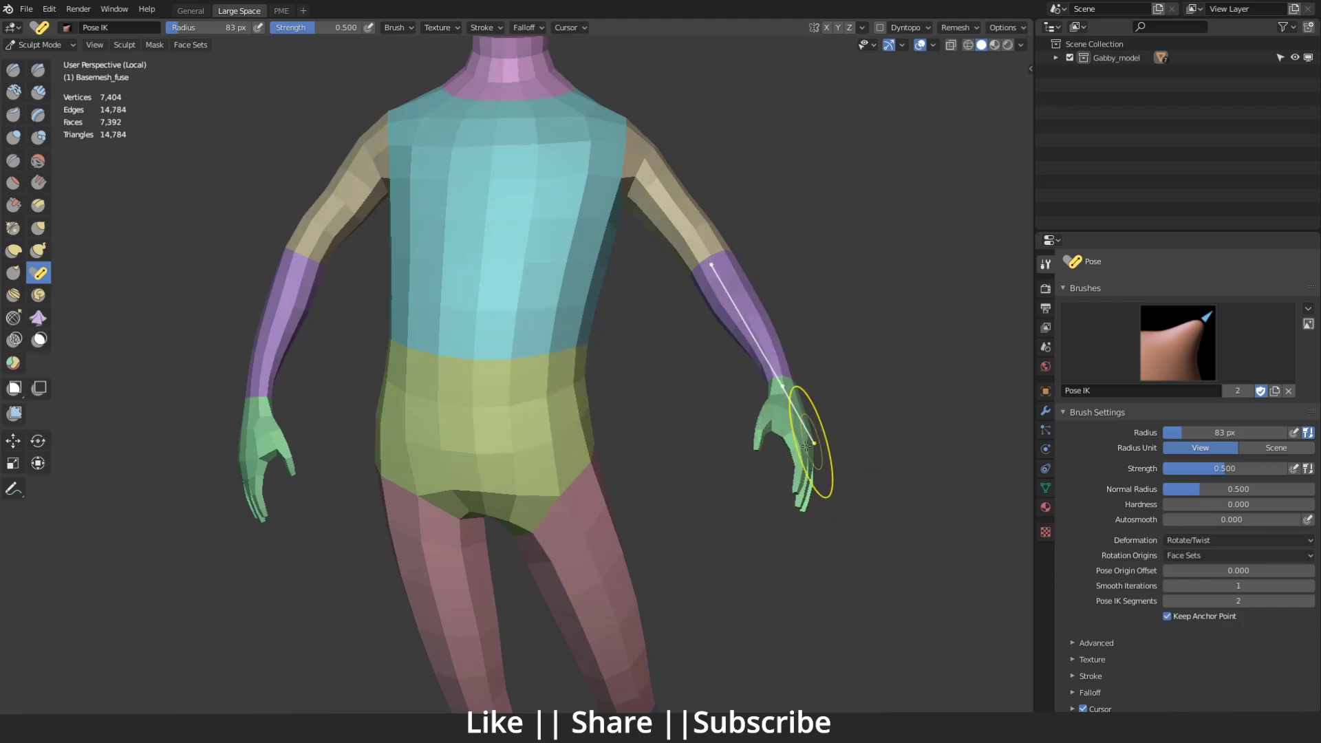
mouse_move(782, 455)
left_mouse_down()
mouse_move(686, 377)
mouse_move(671, 411)
mouse_move(613, 378)
left_mouse_up()
- Enlarge the Pose IK brush radius to 149 px and pose both legs from the lower leg, lifting one foot backward
scroll(686, 375, "up", 1)
scroll(686, 377, "down", 2)
key("f")
left_click(765, 434)
middle_click_drag(643, 429, 605, 213, "shift")
mouse_move(743, 433)
middle_mouse_down()
mouse_move(598, 447)
mouse_move(644, 457)
middle_mouse_up()
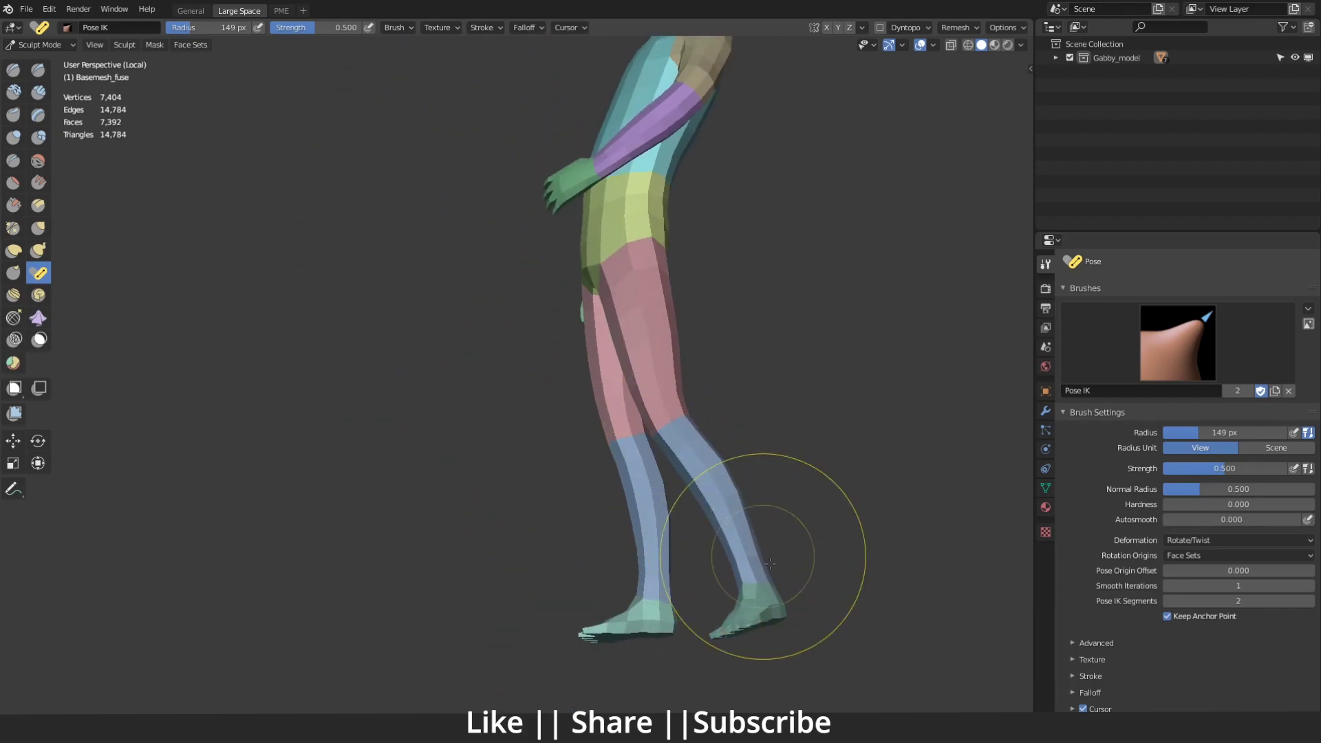
mouse_move(749, 566)
left_mouse_down()
mouse_move(882, 559)
mouse_move(913, 524)
left_mouse_up()
mouse_move(662, 584)
left_mouse_down()
mouse_move(684, 582)
mouse_move(643, 572)
mouse_move(652, 564)
left_mouse_up()
- Switch the Pose brush preset back to Pose FK, with the figure's front and legs in view
mouse_move(651, 553)
middle_mouse_down()
mouse_move(714, 498)
mouse_move(764, 571)
middle_mouse_up()
middle_click_drag(589, 554, 606, 472)
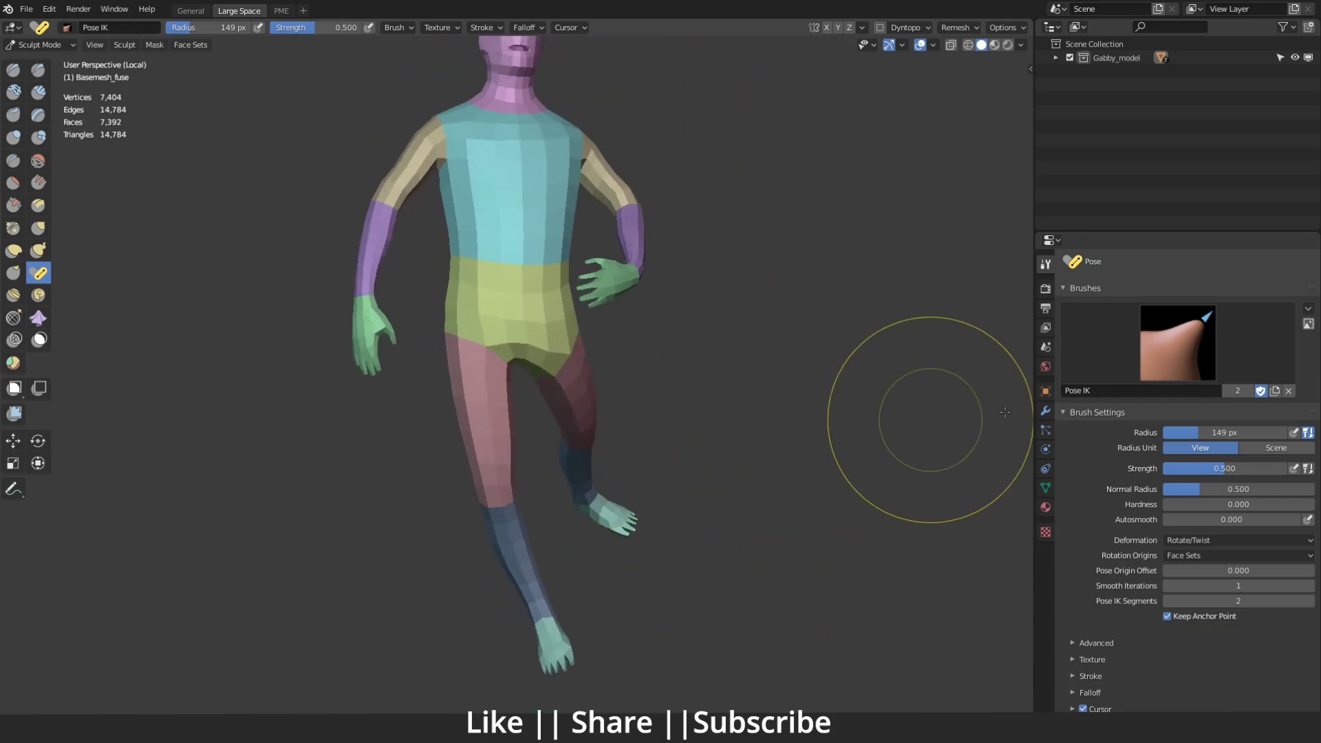
left_click(1142, 348)
left_click(881, 421)
middle_click_drag(540, 437, 565, 464, "shift")
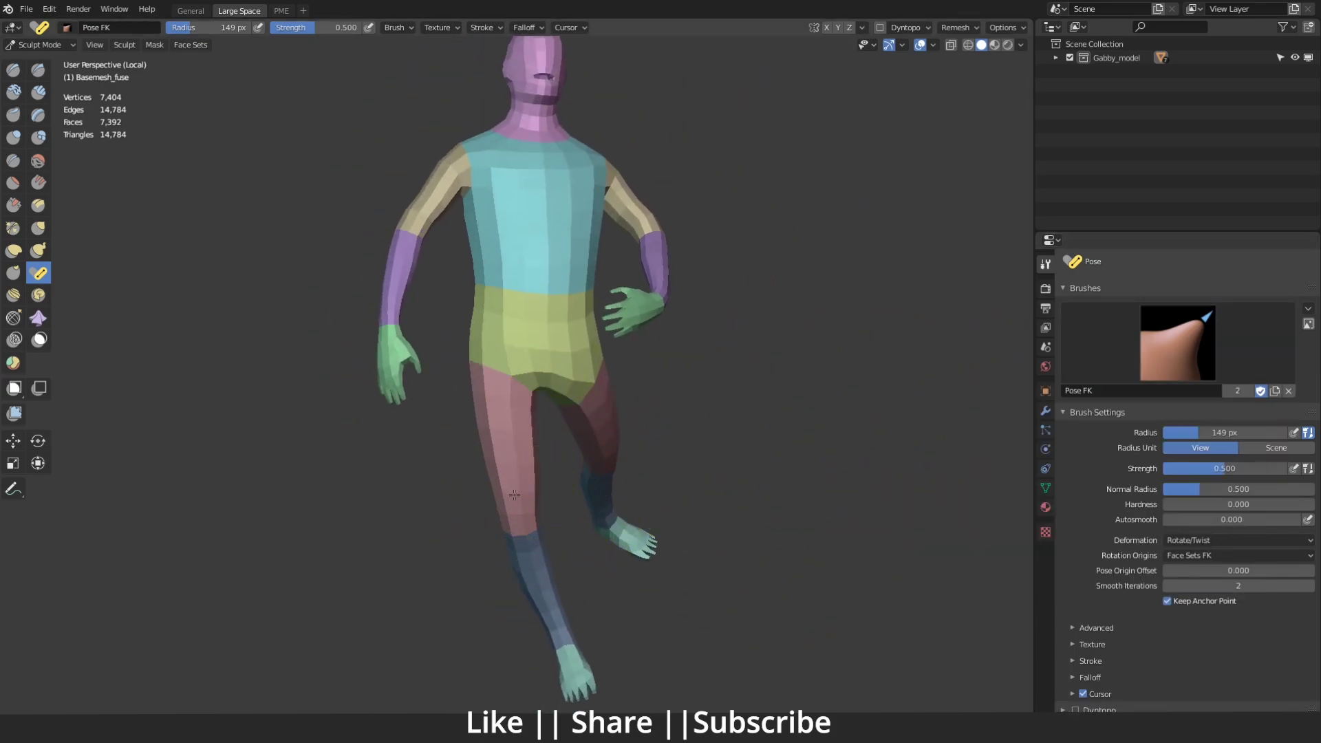
- Pose the figure's thigh, hips, torso and one hand with the Pose FK brush
left_click_drag(514, 494, 482, 489)
left_click_drag(560, 378, 527, 377)
middle_click_drag(554, 259, 591, 428, "shift")
scroll(590, 427, "up", 1)
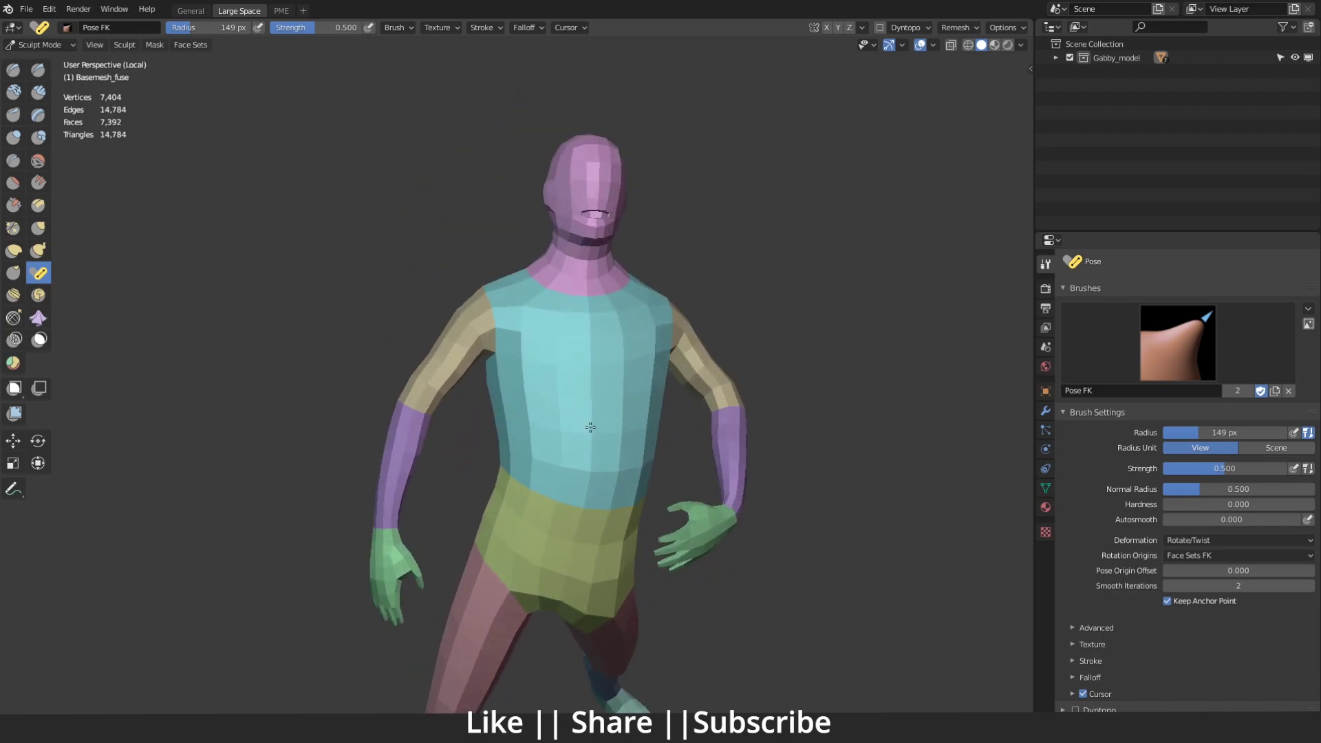
left_click_drag(590, 427, 613, 342)
left_click_drag(772, 533, 769, 589)
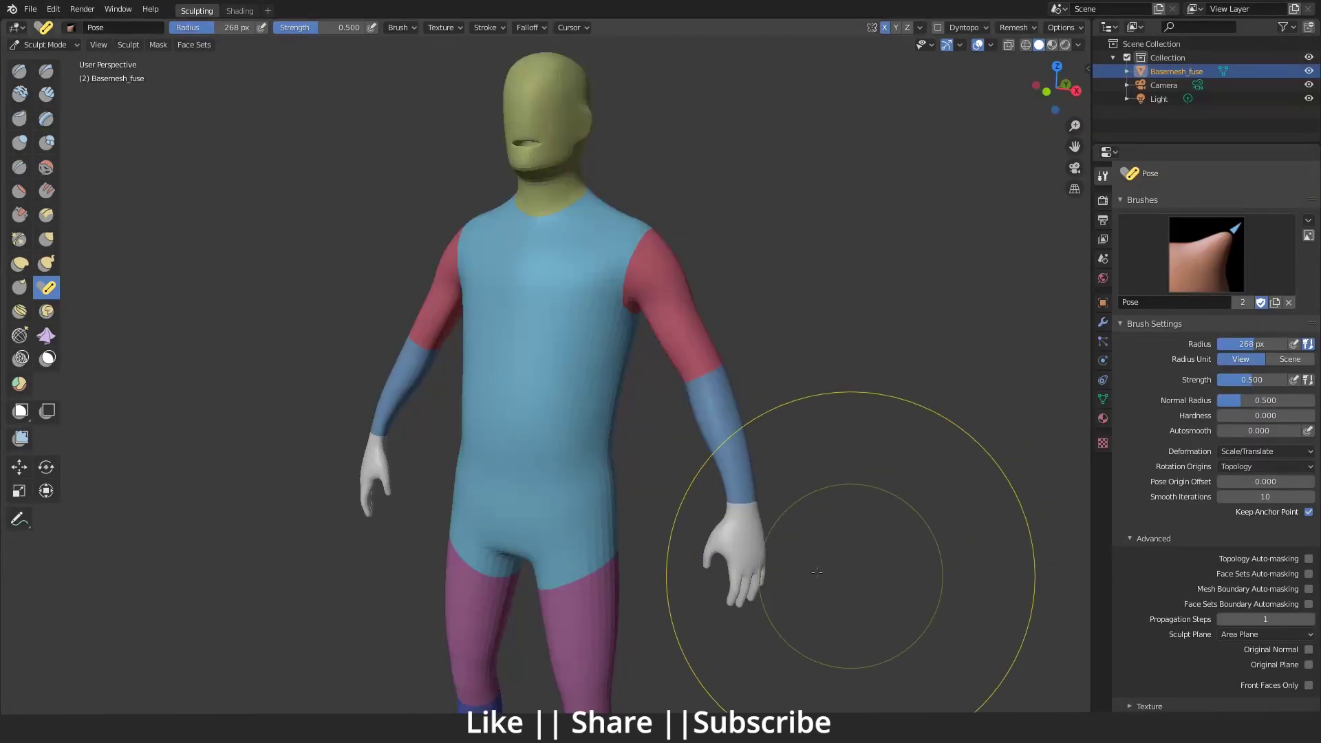
- Enlarge both forearms and hands symmetrically with the Scale/Translate Pose brush, adjusting its radius from 268 to 255 px
key("f")
left_click(739, 557)
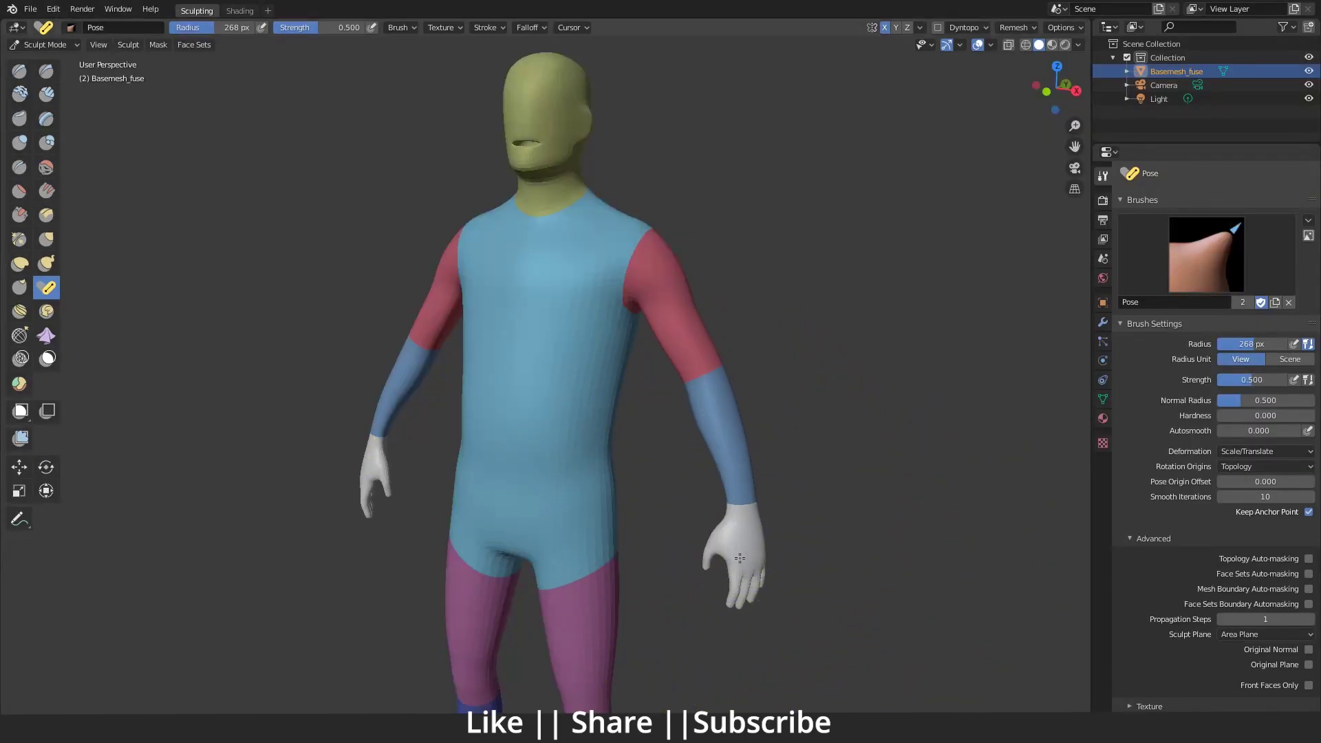
mouse_move(740, 558)
left_mouse_down()
mouse_move(728, 637)
mouse_move(707, 673)
mouse_move(681, 666)
left_mouse_up()
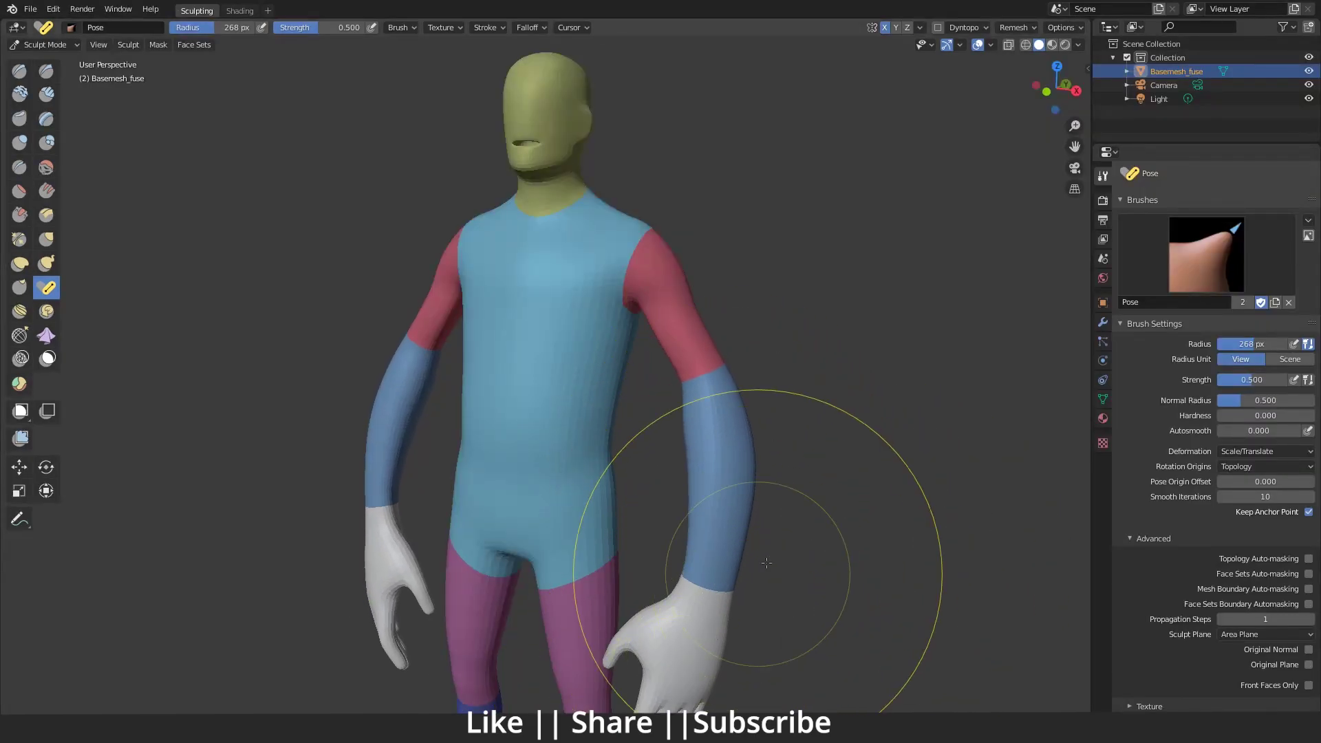
scroll(744, 591, "down", 1)
middle_click_drag(724, 622, 756, 472, "shift")
mouse_move(685, 463)
left_mouse_down()
mouse_move(671, 550)
mouse_move(706, 447)
mouse_move(660, 585)
left_mouse_up()
key("f")
left_click(649, 571)
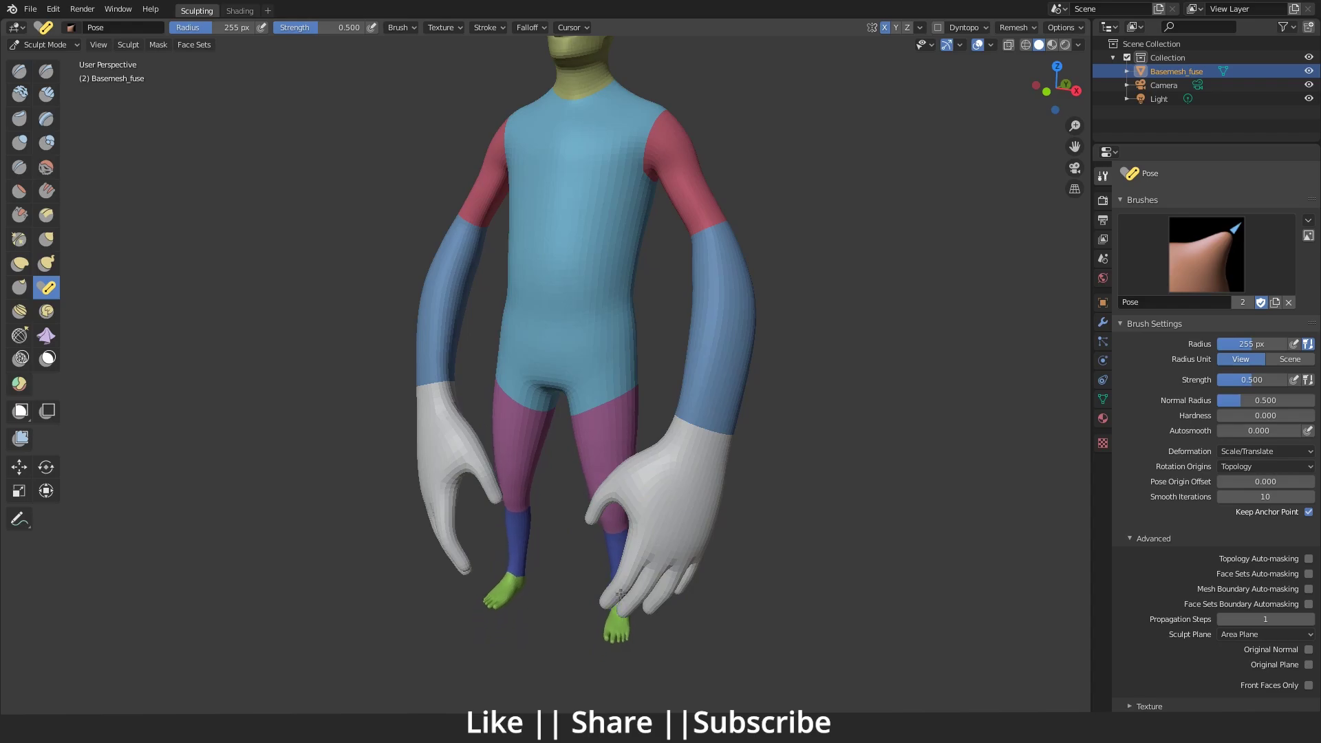
middle_click_drag(617, 573, 609, 633, "shift")
middle_click_drag(669, 412, 652, 526, "shift")
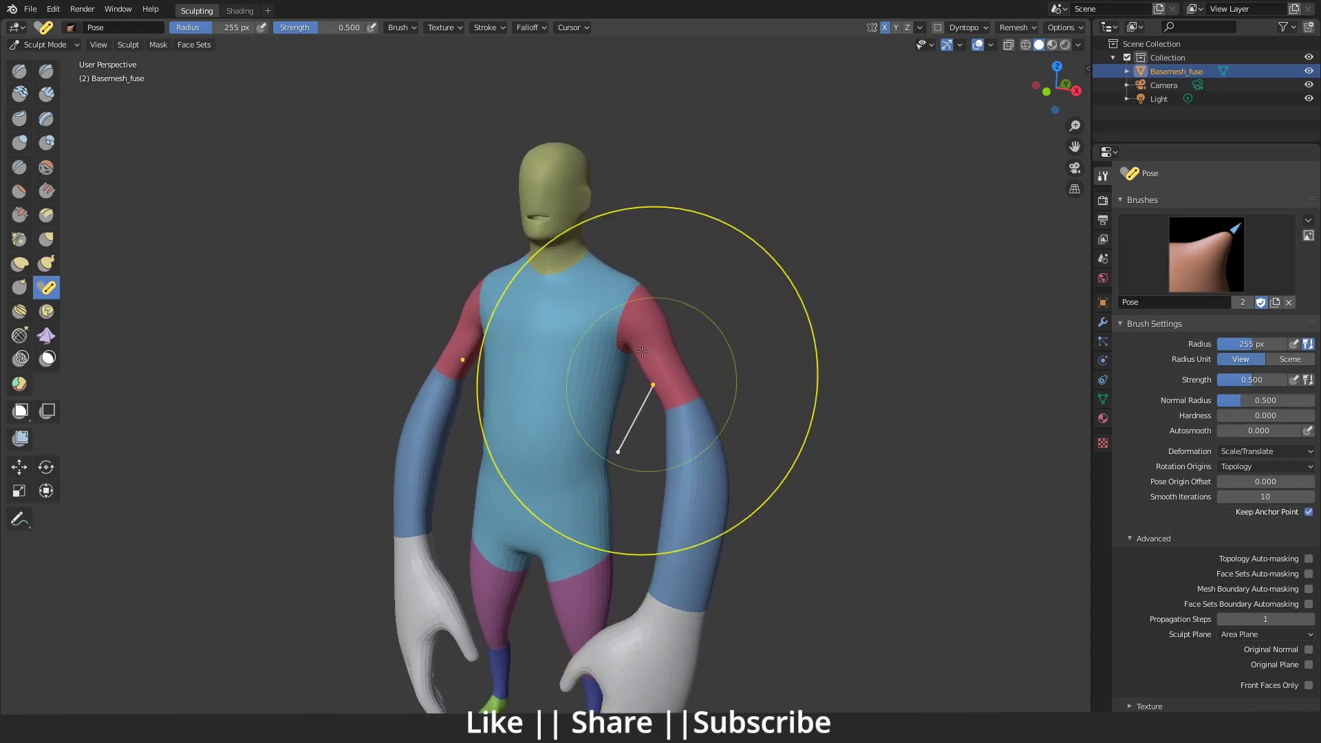
- Reduce the Pose brush radius to 199 px and scale the head down
key("f")
left_click(562, 185)
left_click_drag(564, 160, 576, 187)
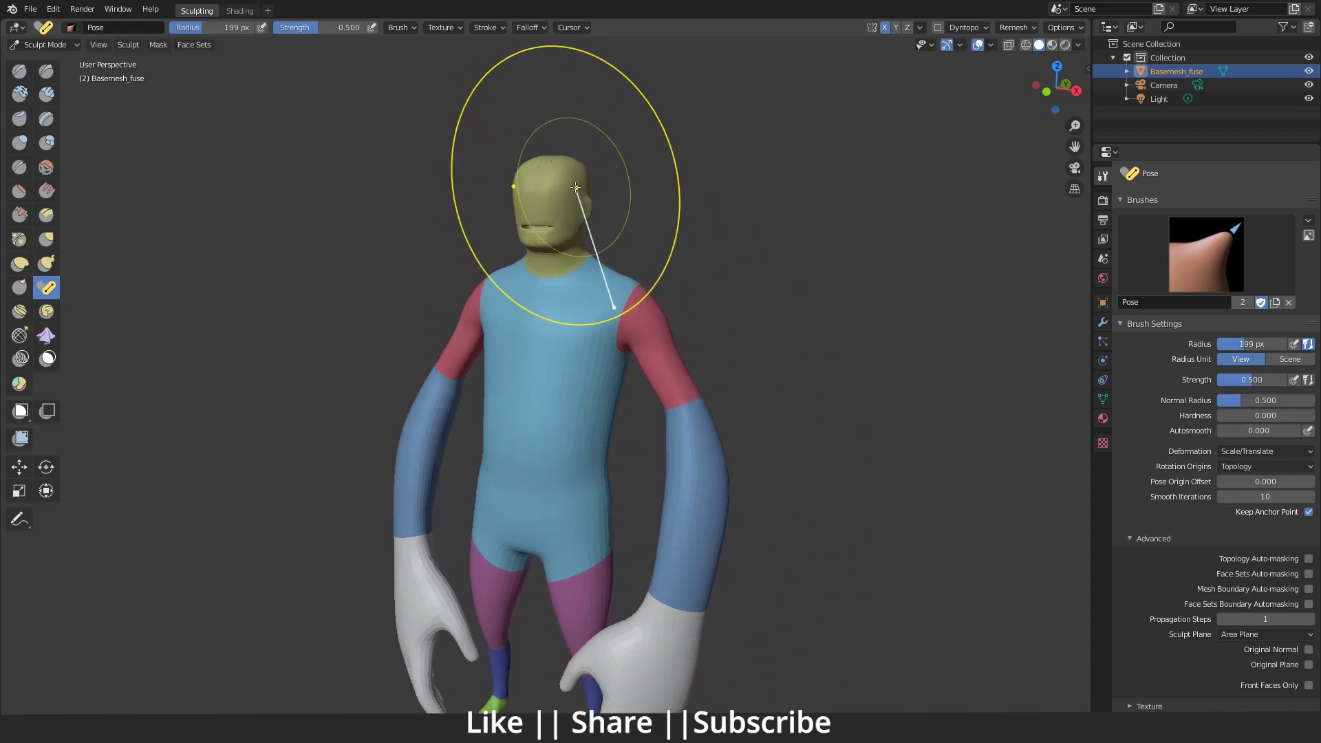
middle_click_drag(700, 354, 695, 289, "shift")
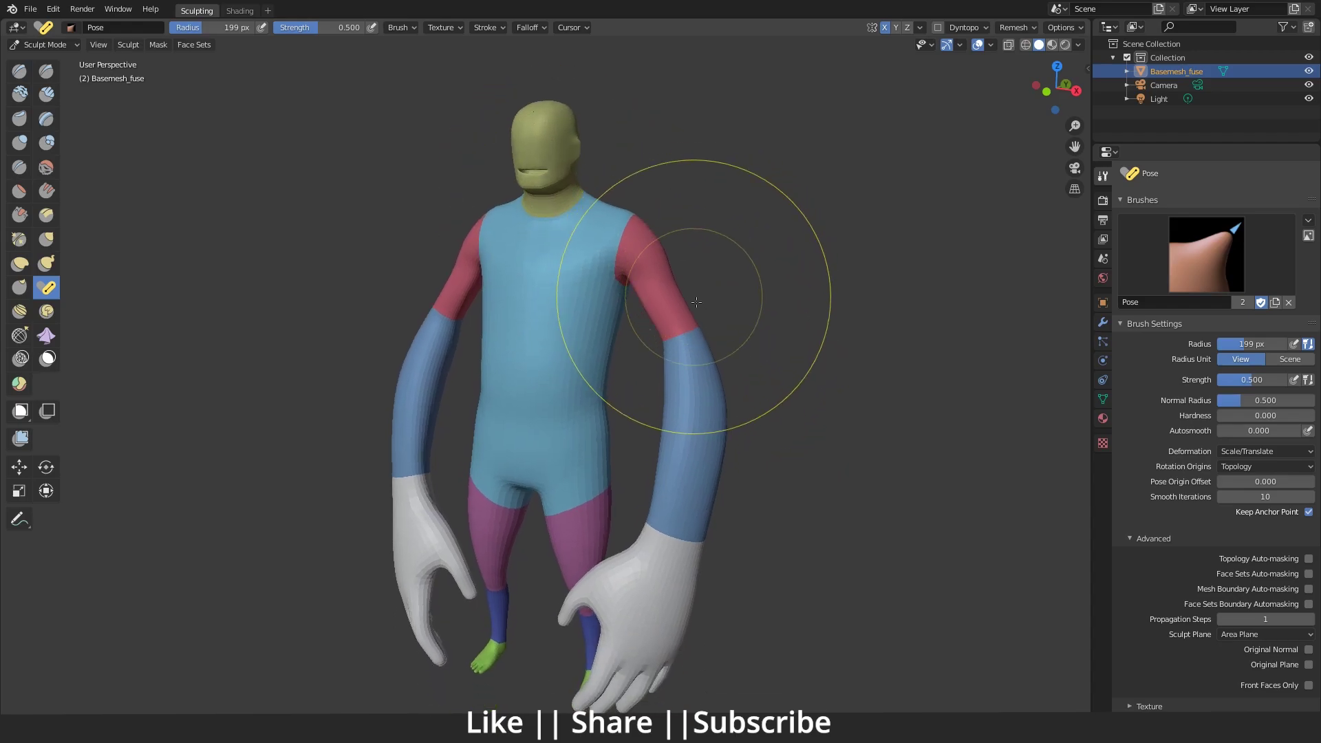
- Set the Pose brush radius to 246 px and adjust the scale of both hands and forearms symmetrically
key("f")
left_click(849, 607)
left_click_drag(634, 666, 637, 684)
left_click_drag(682, 411, 686, 428)
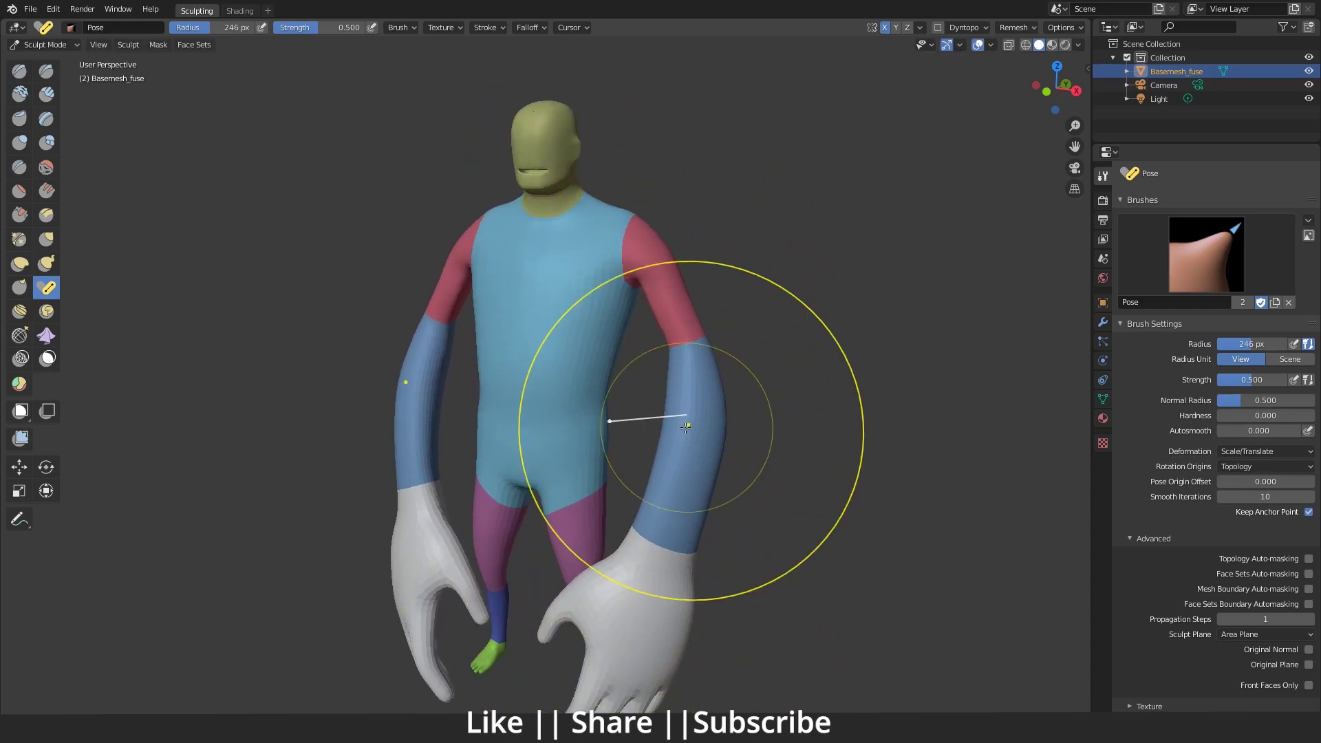
middle_click_drag(777, 358, 824, 215, "shift")
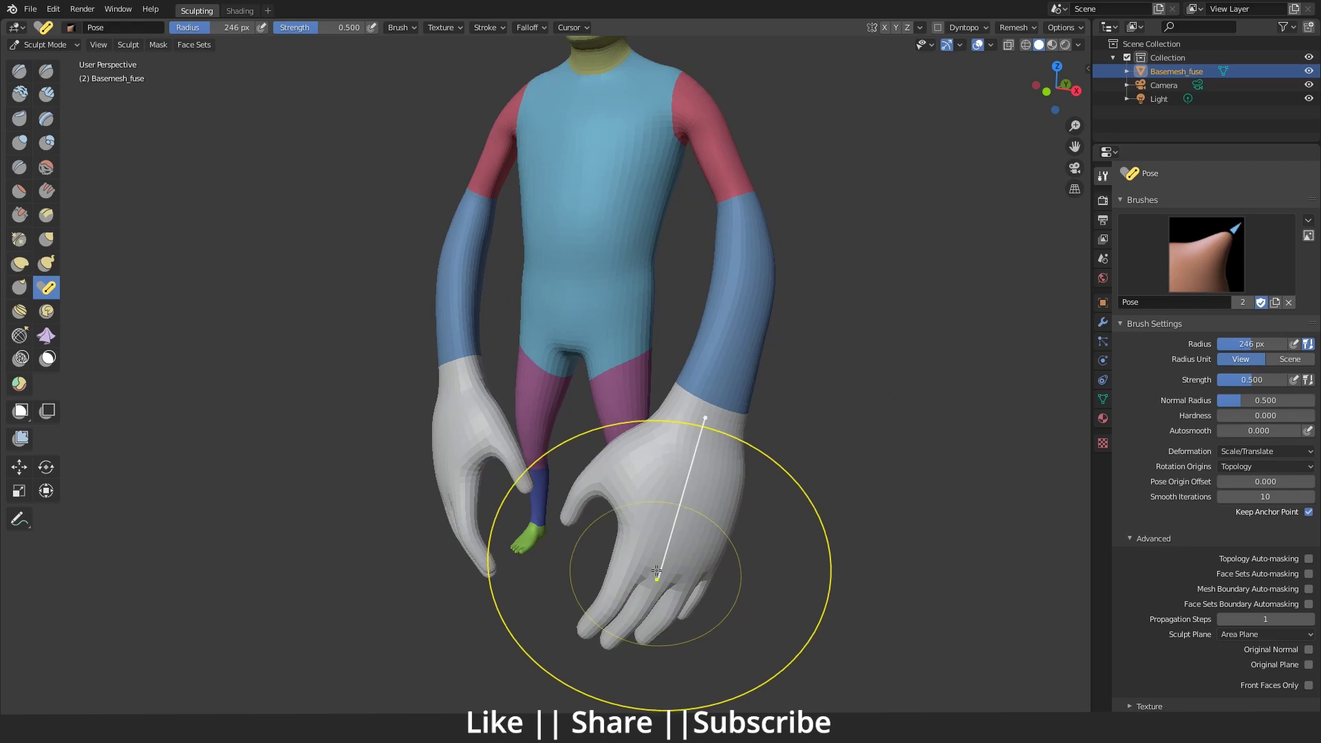
- With X symmetry off, rescale each hand individually with the Pose brush, making both much smaller
left_click_drag(472, 523, 457, 528)
middle_click_drag(590, 430, 587, 481, "shift")
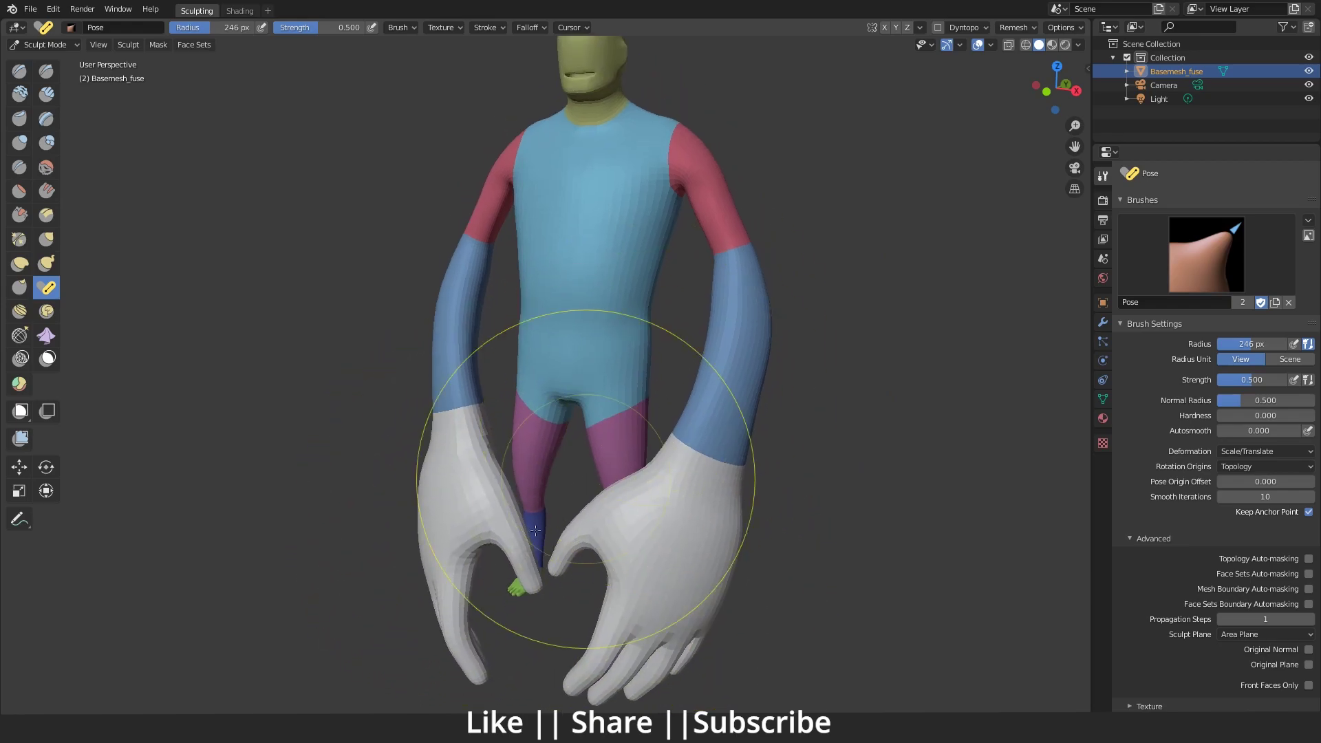
left_click_drag(455, 549, 454, 471)
left_click_drag(659, 603, 692, 513)
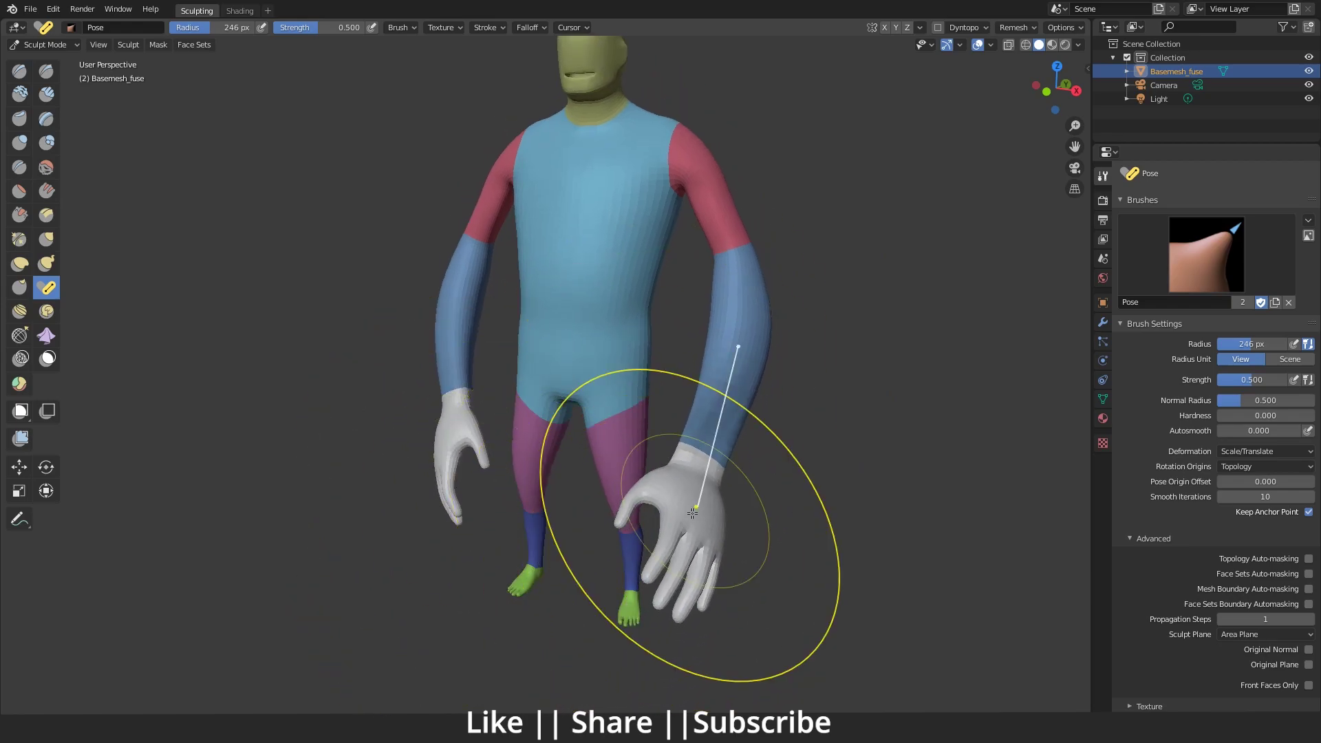
- From the side, rescale the nearer hand with the Pose brush, enlarging the radius to 337 px
middle_click_drag(779, 467, 672, 487)
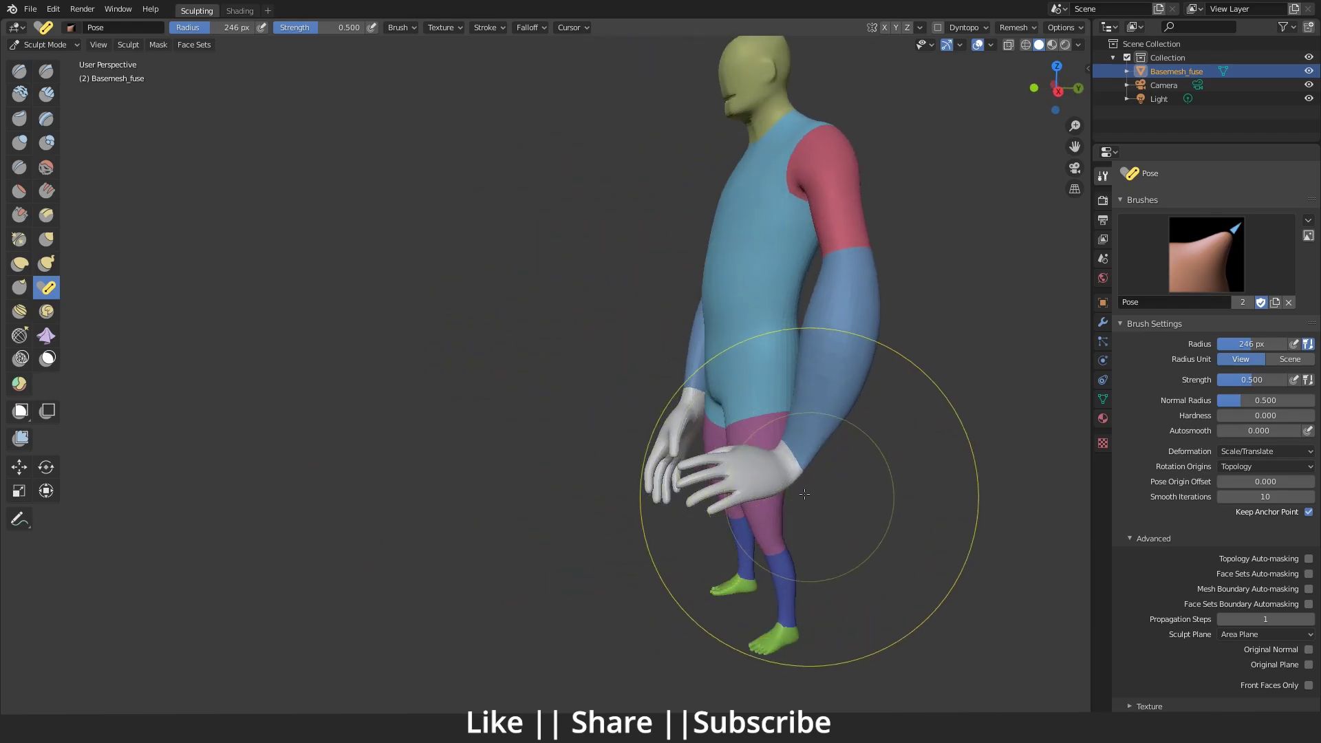
left_click_drag(784, 509, 710, 640)
mouse_move(799, 679)
left_mouse_down()
mouse_move(764, 643)
mouse_move(767, 560)
left_mouse_up()
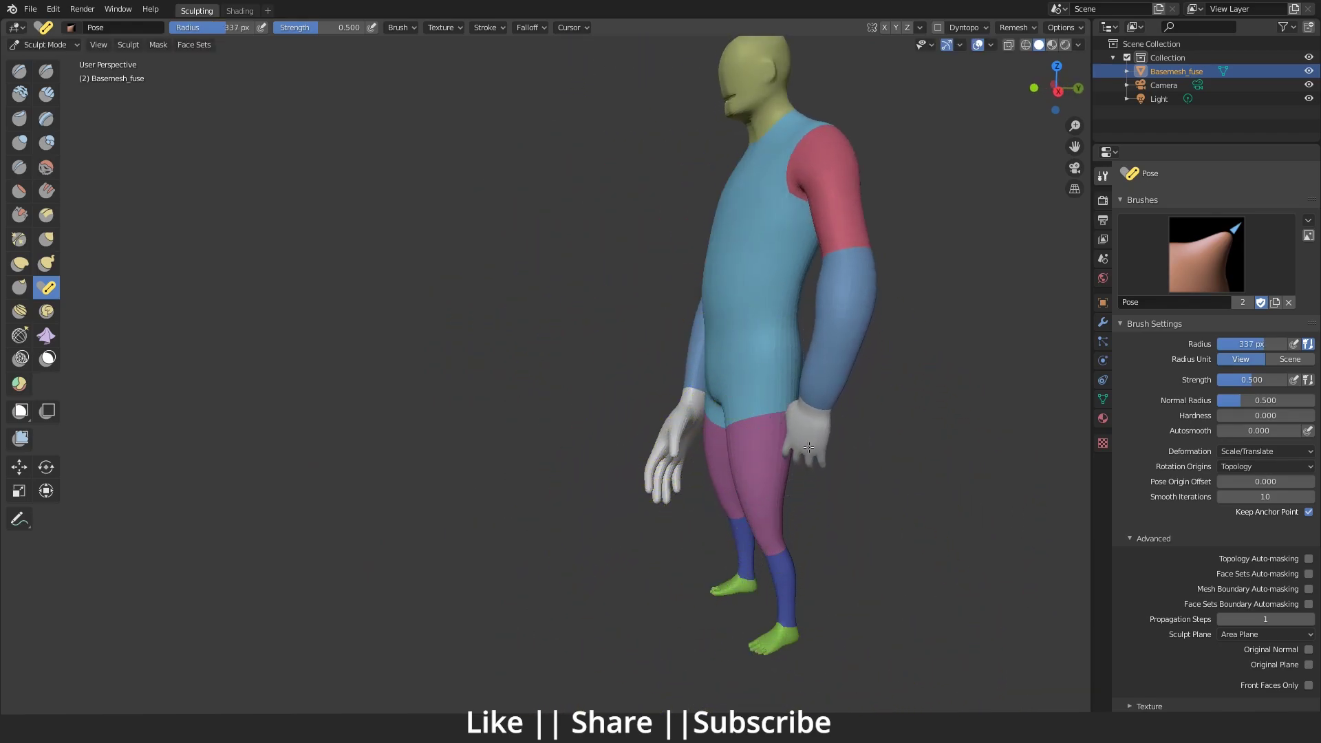
mouse_move(808, 448)
middle_mouse_down()
mouse_move(997, 539)
mouse_move(692, 560)
mouse_move(585, 593)
middle_mouse_up()
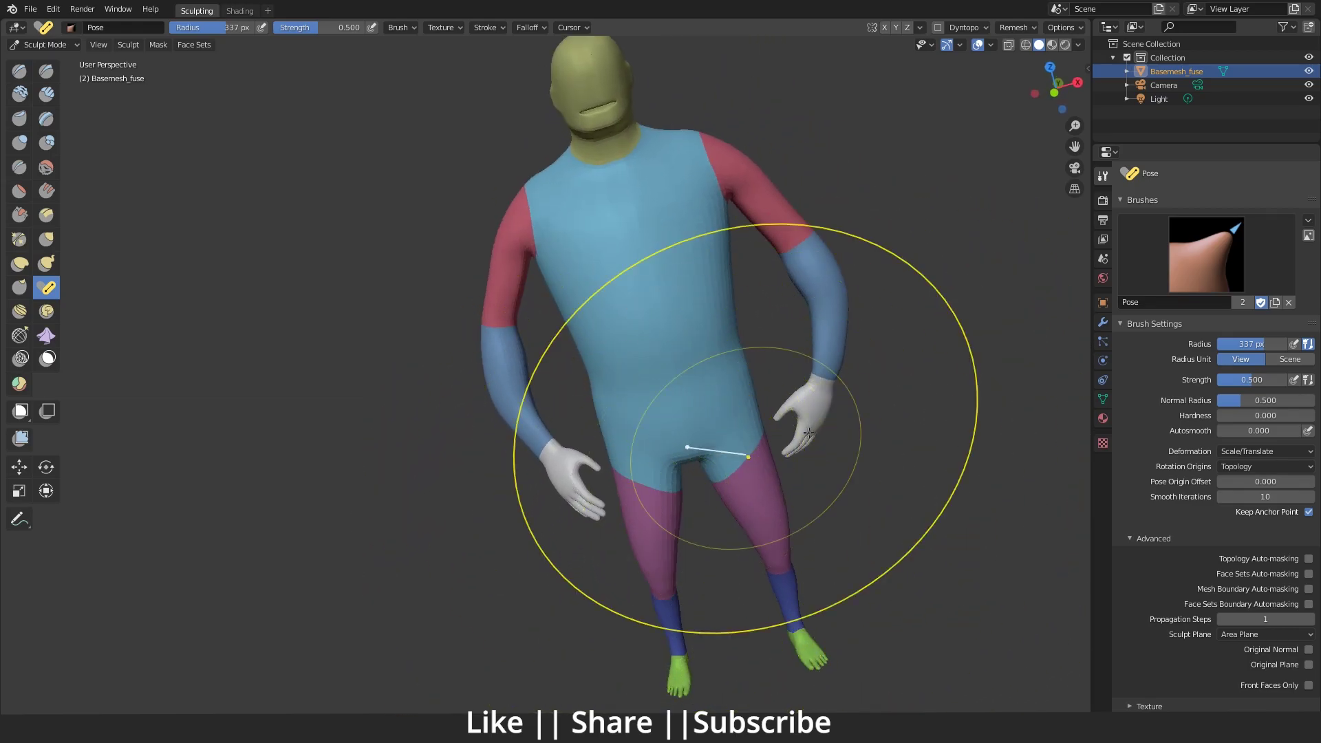
- Stretch the head upward at a 221 px Pose brush radius, and enlarge it in side view at 269 px
middle_click_drag(750, 468, 699, 360)
key("f")
left_click(615, 360)
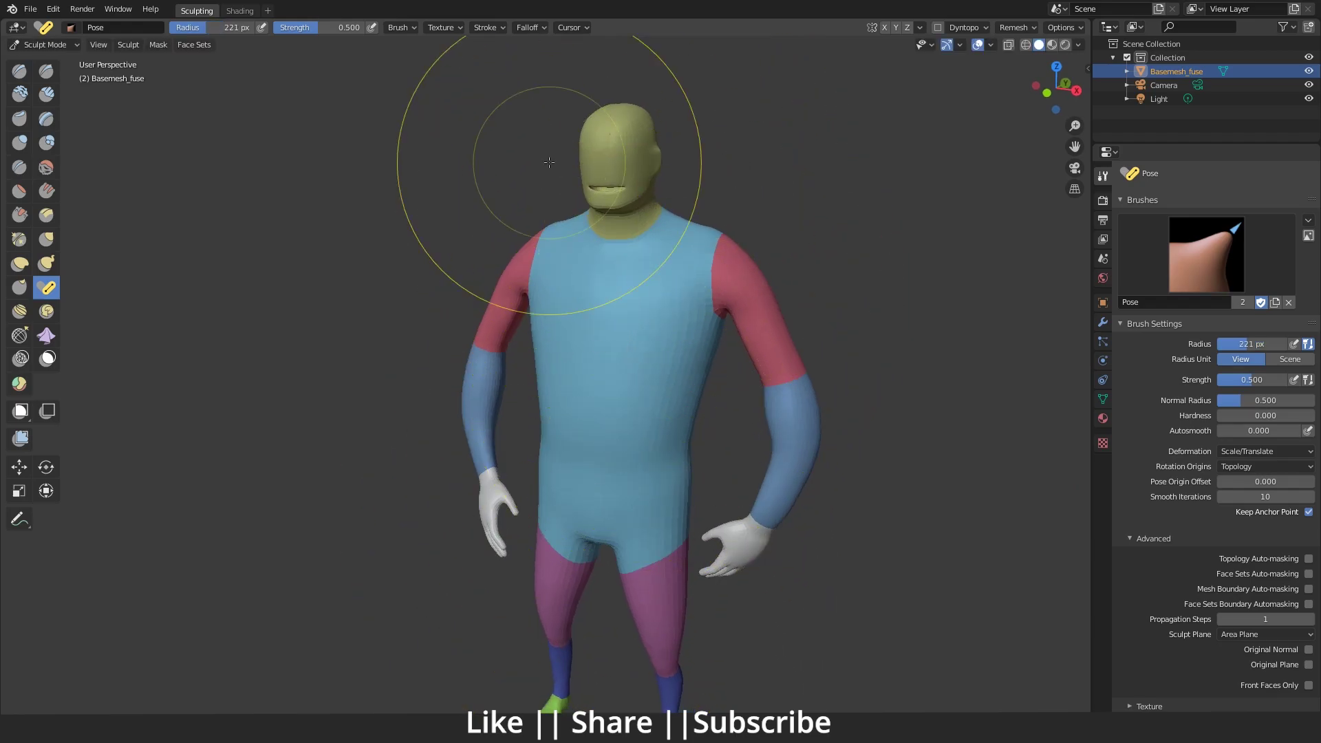
left_click_drag(624, 134, 624, 93)
mouse_move(748, 230)
middle_mouse_down()
mouse_move(661, 365)
mouse_move(677, 309)
middle_mouse_up()
left_click_drag(580, 264, 481, 248)
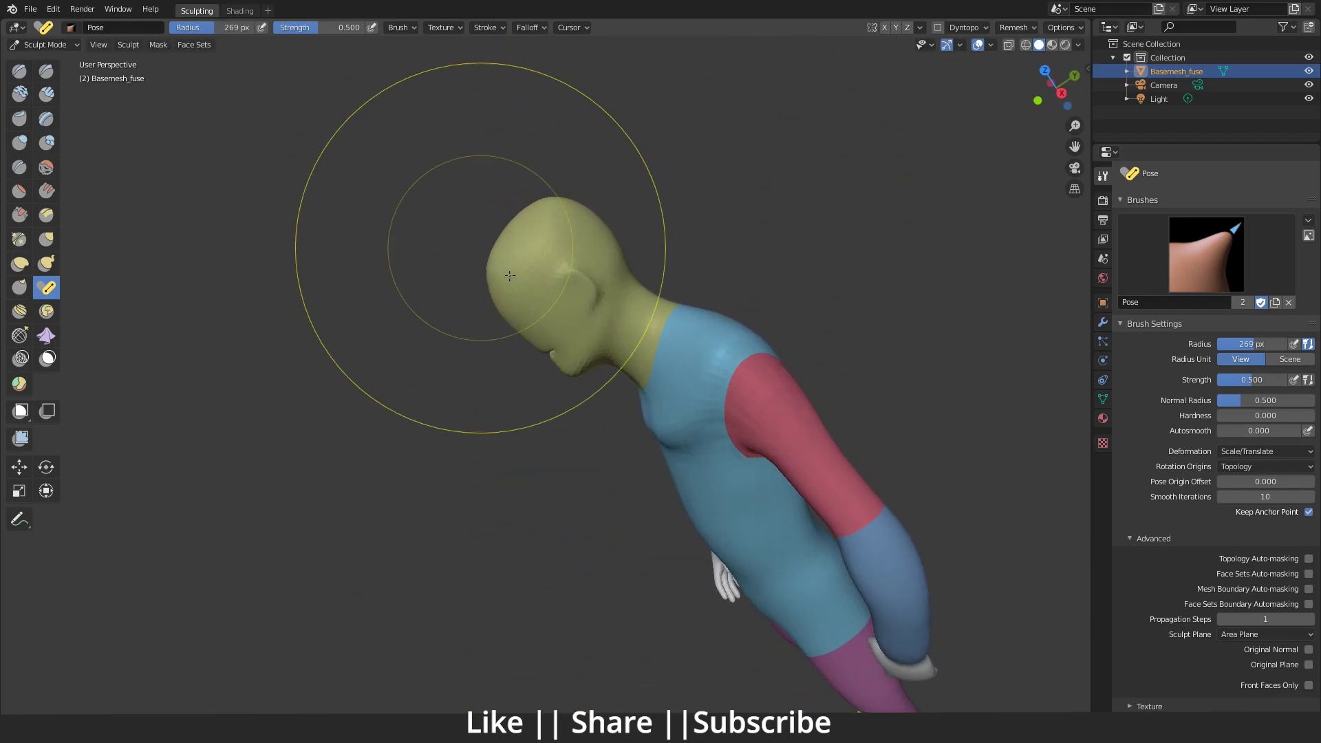